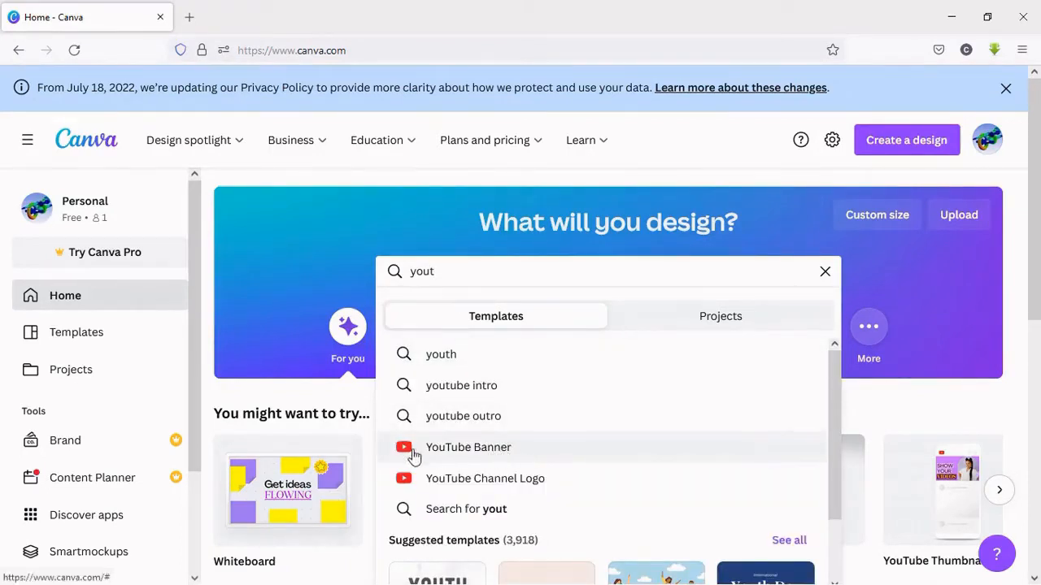
Step: Open the "Gaming Time" template from the YouTube Banner designs and skip the introductory tour
left_click(478, 455)
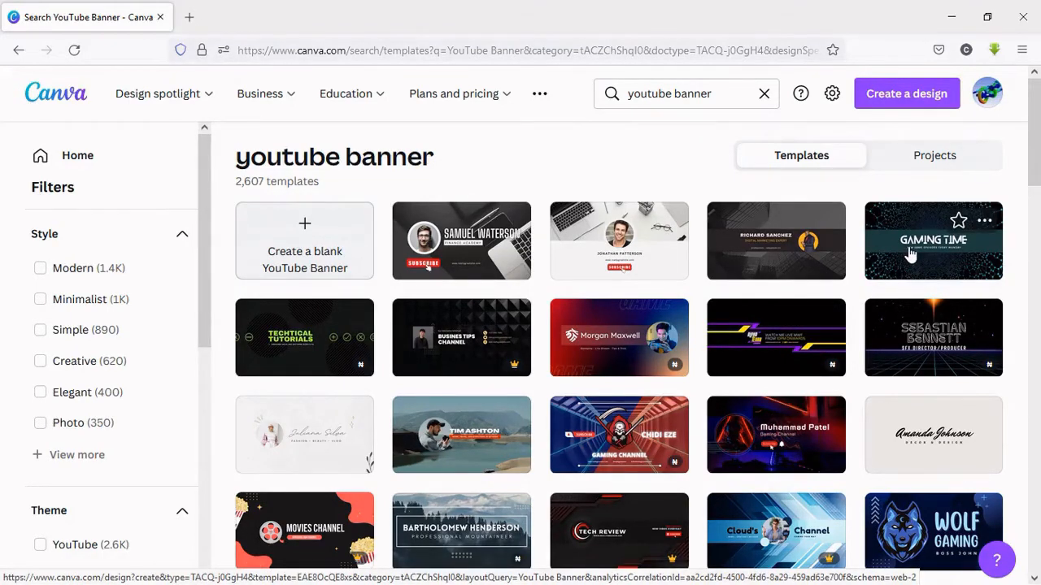
left_click(908, 246)
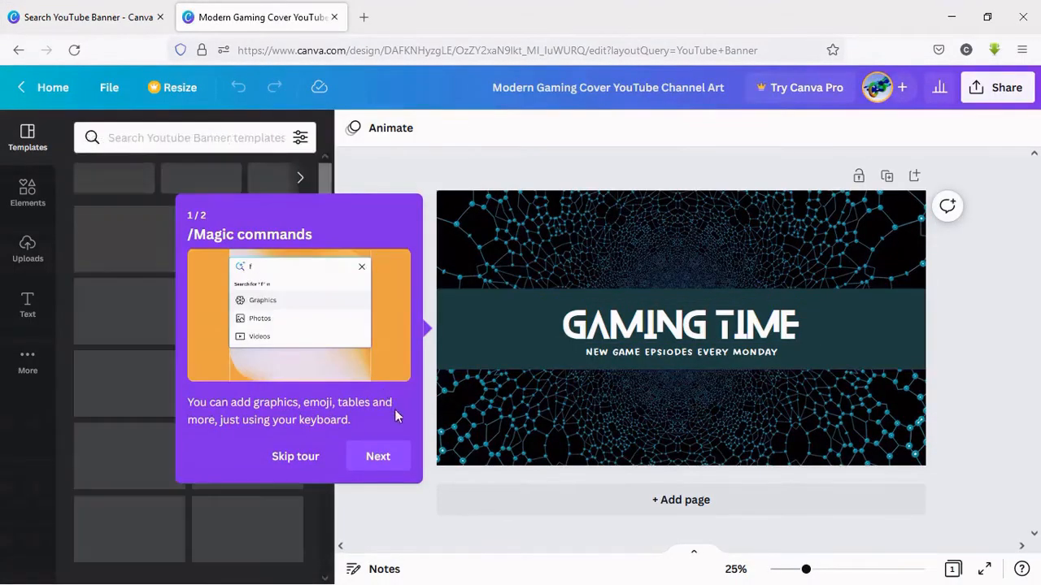
left_click(290, 451)
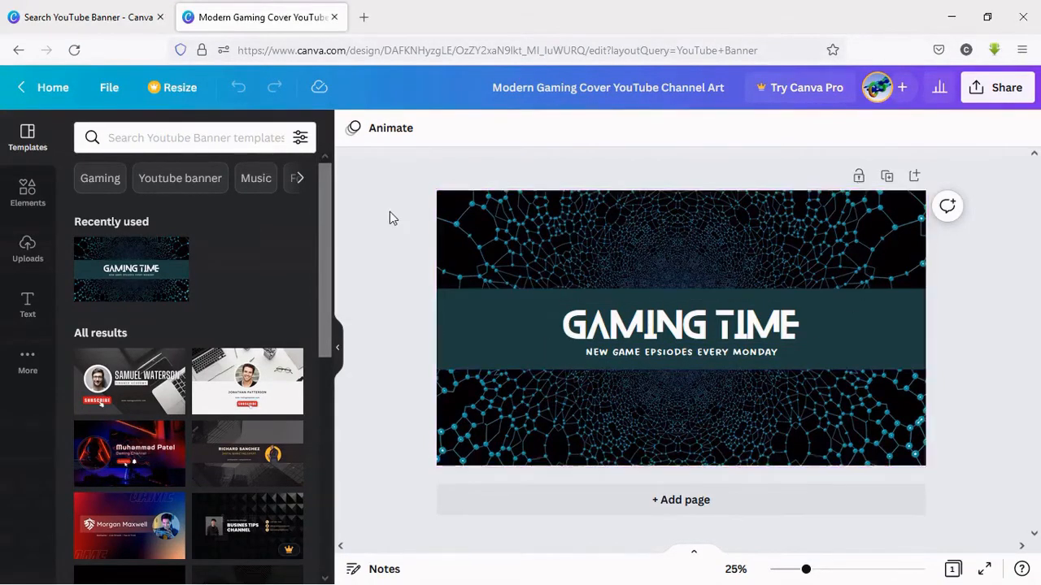
Step: Replace the "GAMING TIME" title with a new heading reading "my youtube channel", placed on the dark teal band
left_click(689, 322)
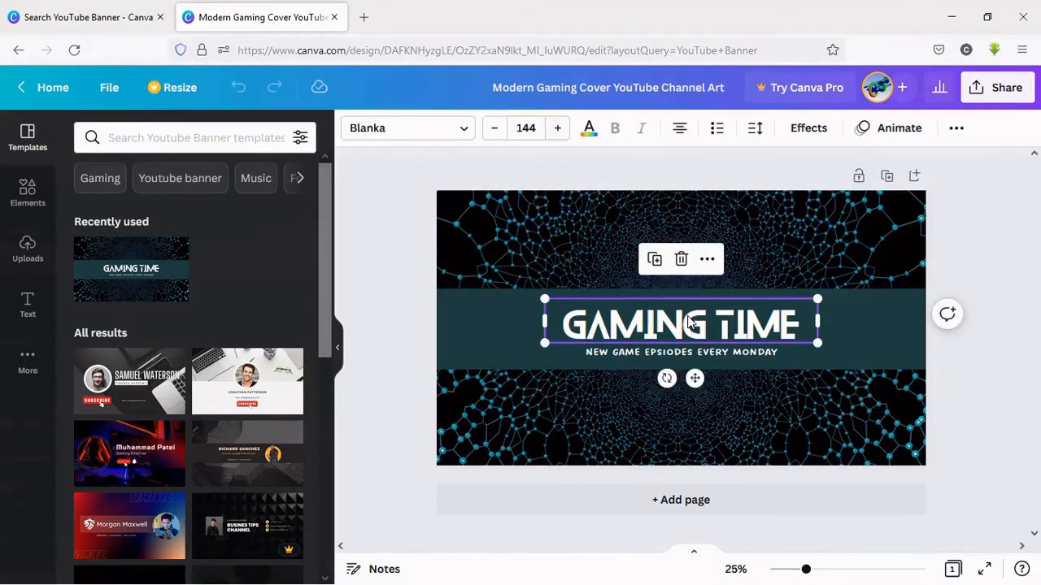
key("Delete")
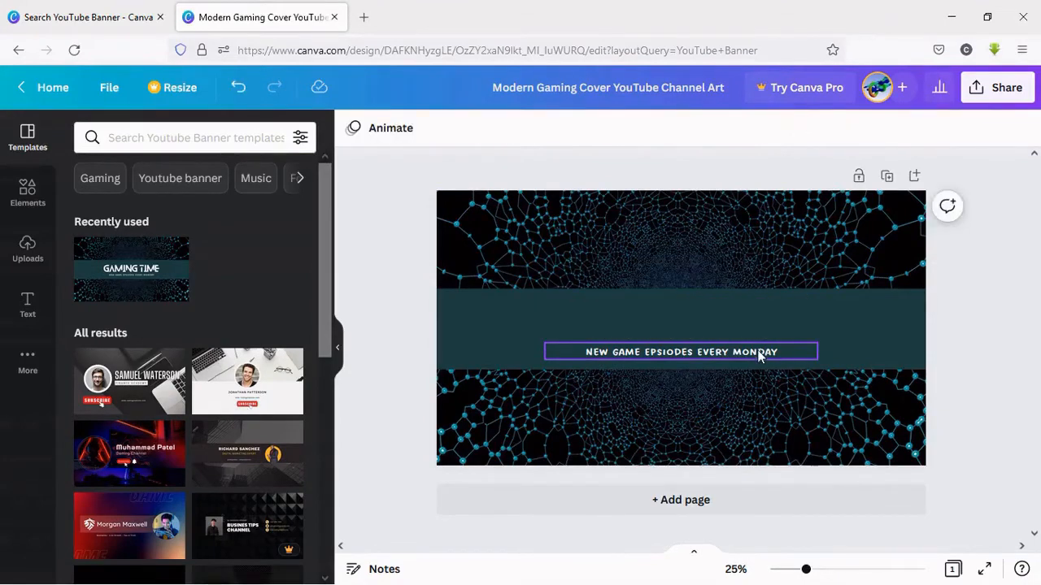
left_click(606, 314)
left_click(28, 304)
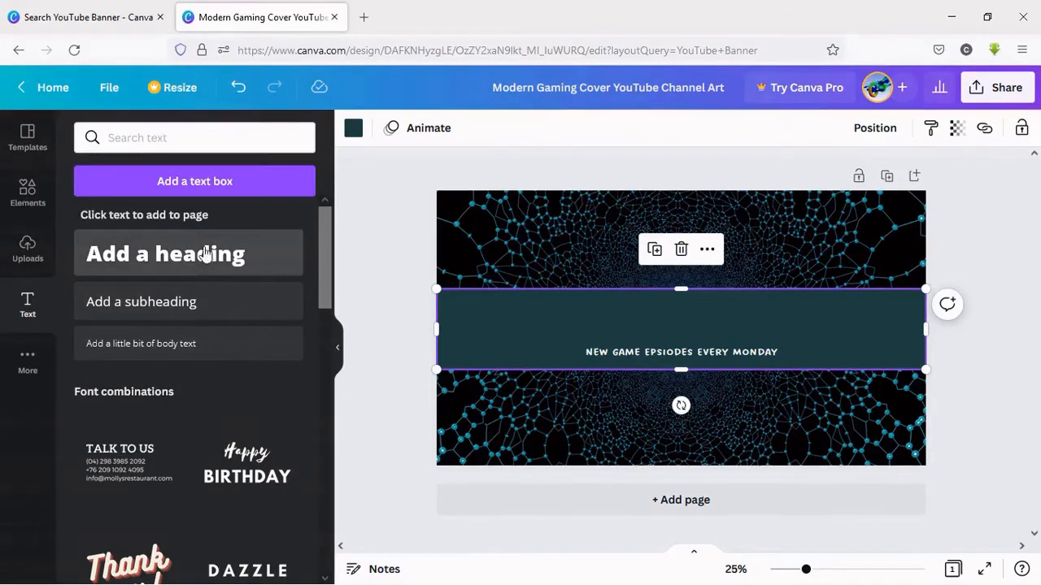
left_click(205, 257)
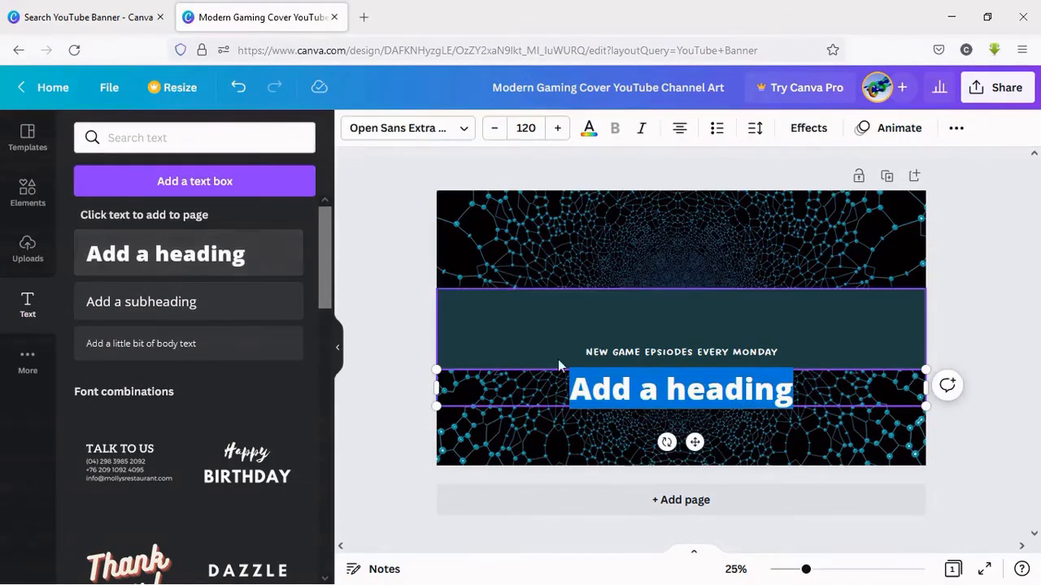
type("my")
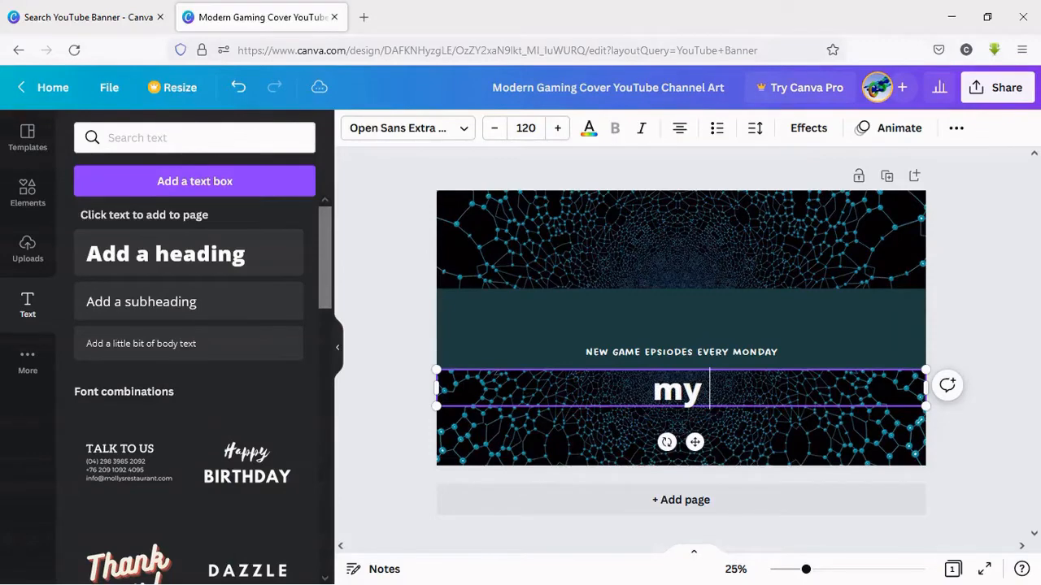
type(" yout")
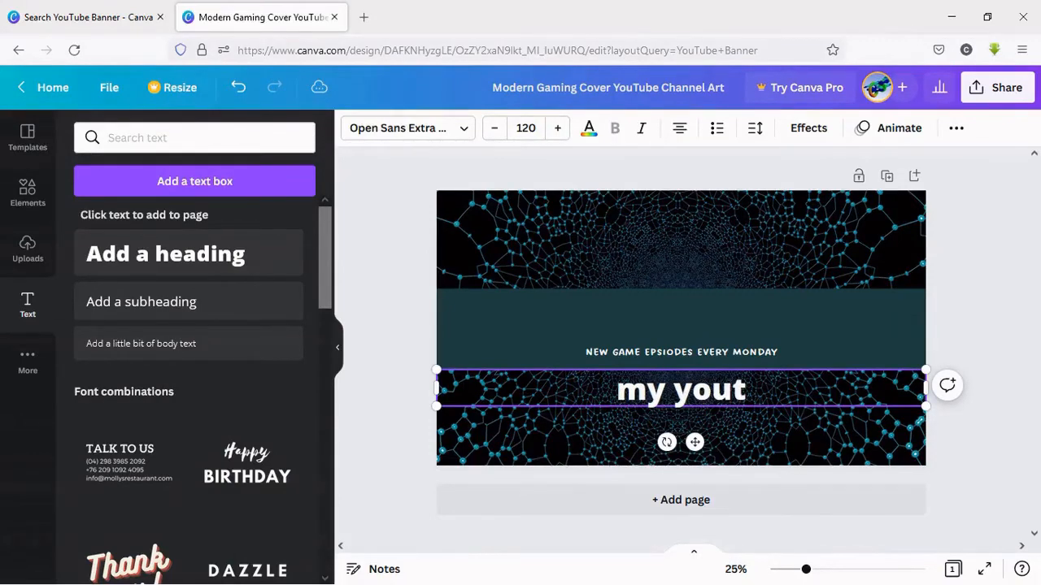
type("ube c")
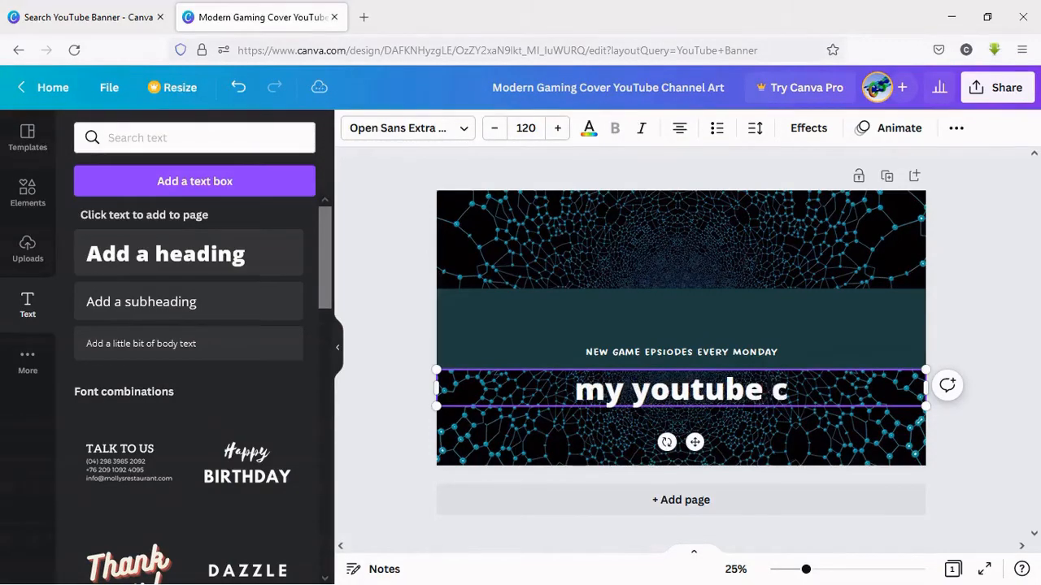
type("hanne")
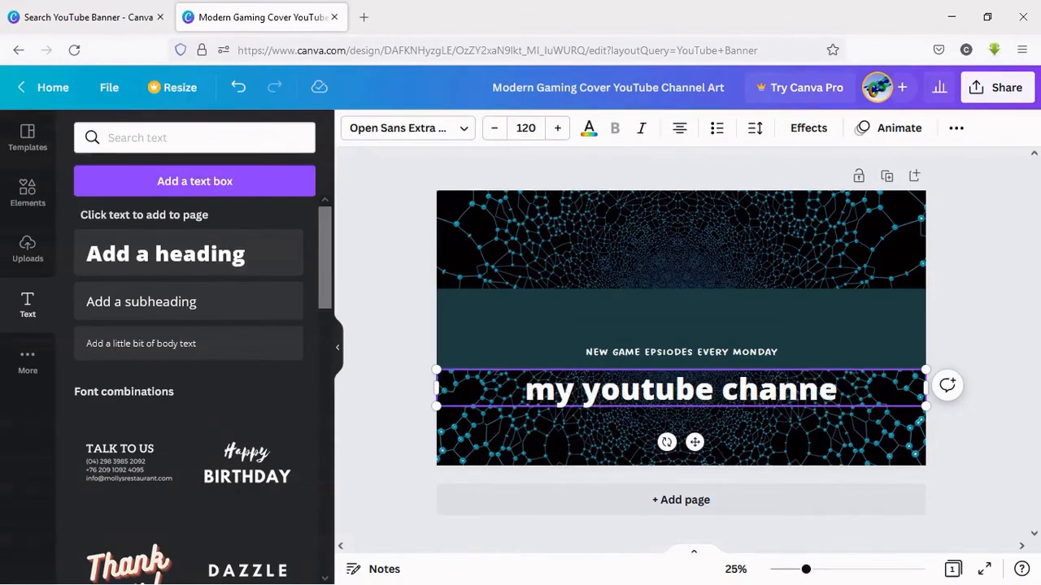
type("l")
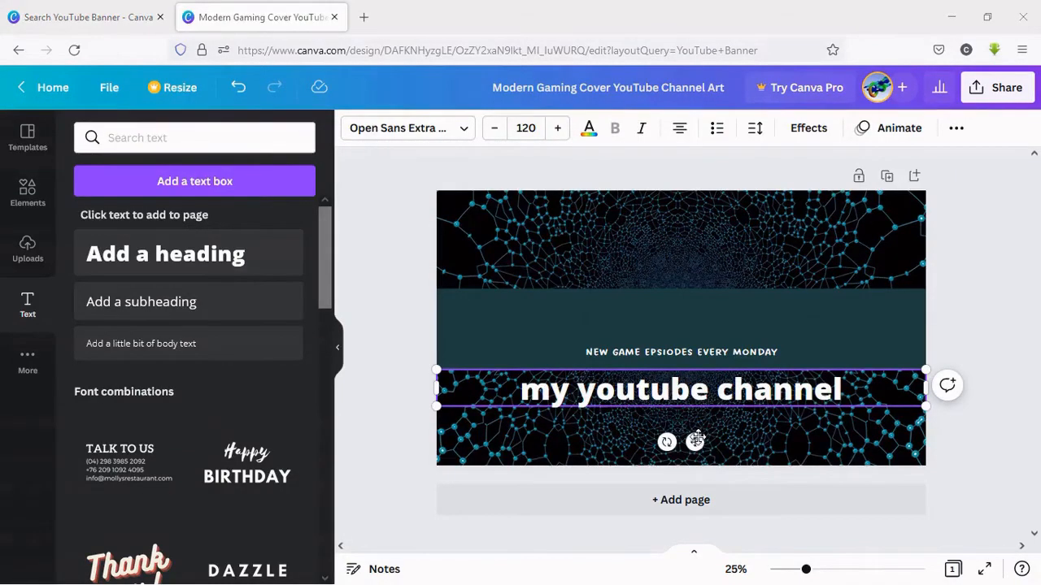
left_click_drag(694, 441, 694, 374)
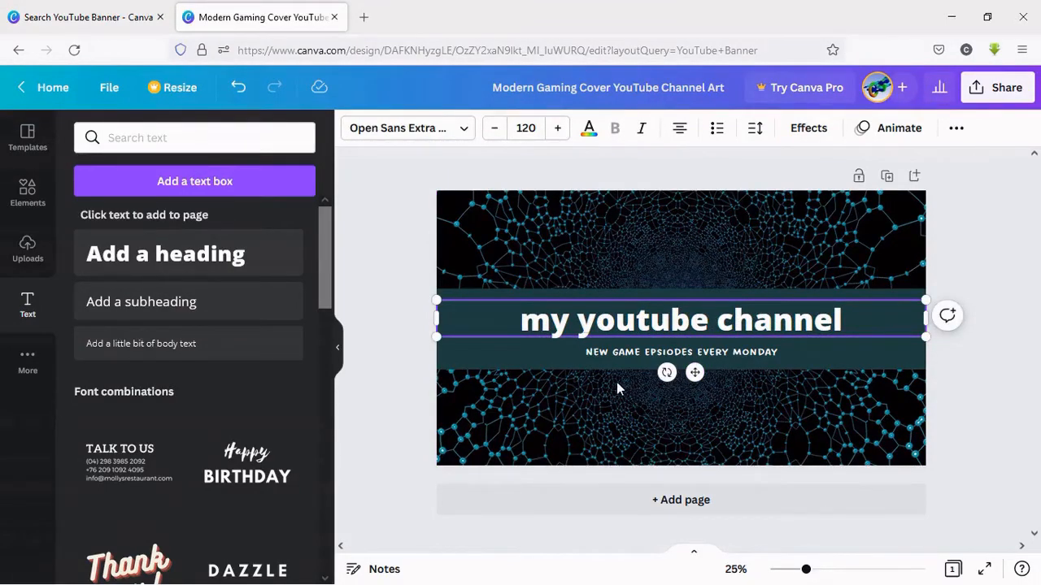
Step: Replace the "New game episodes every Monday" tagline with a subheading reading "subscribe to my channel", placed on the band directly below the heading
left_click(643, 352)
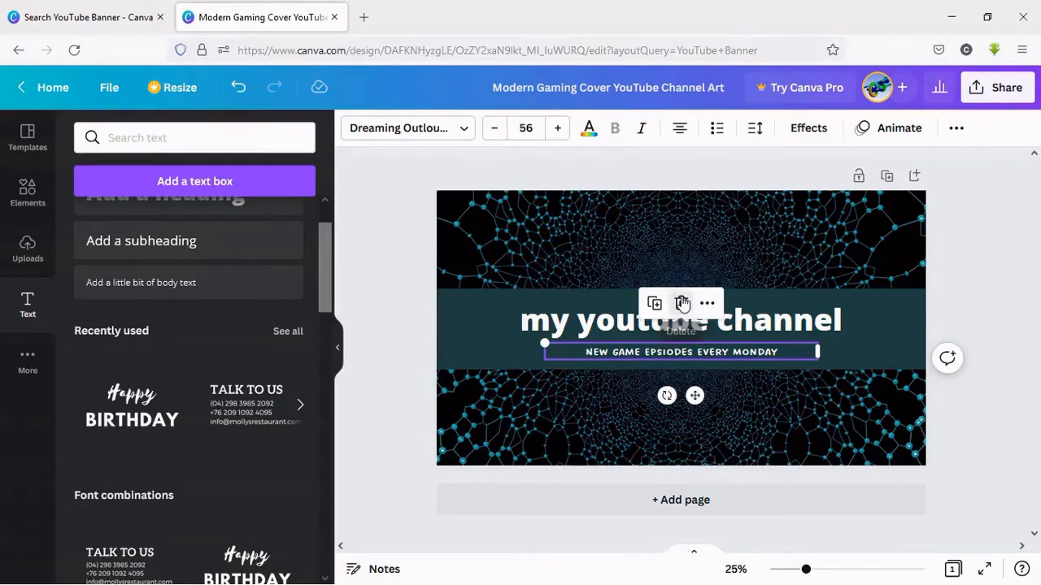
left_click(682, 303)
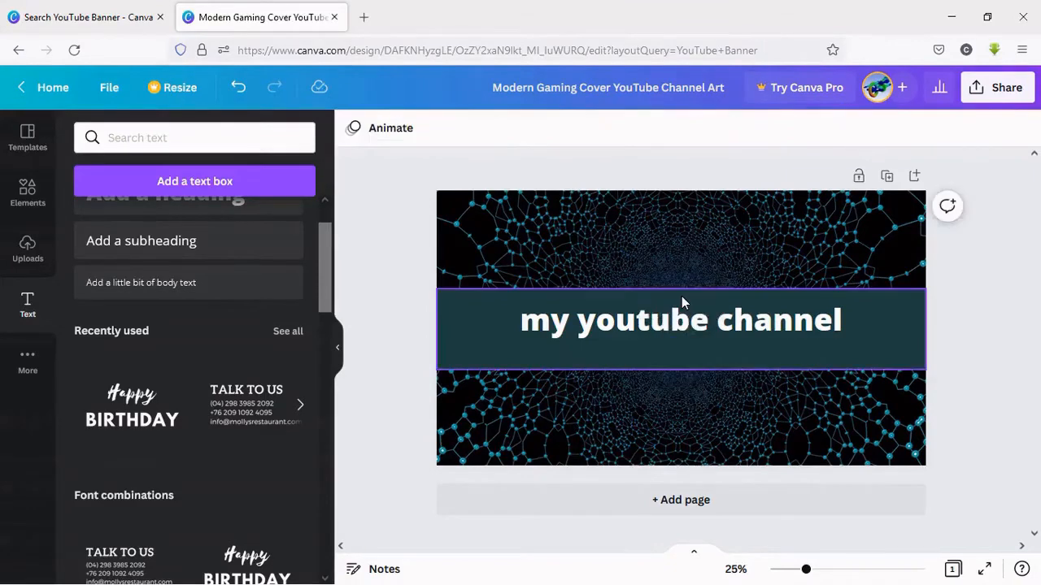
left_click(162, 242)
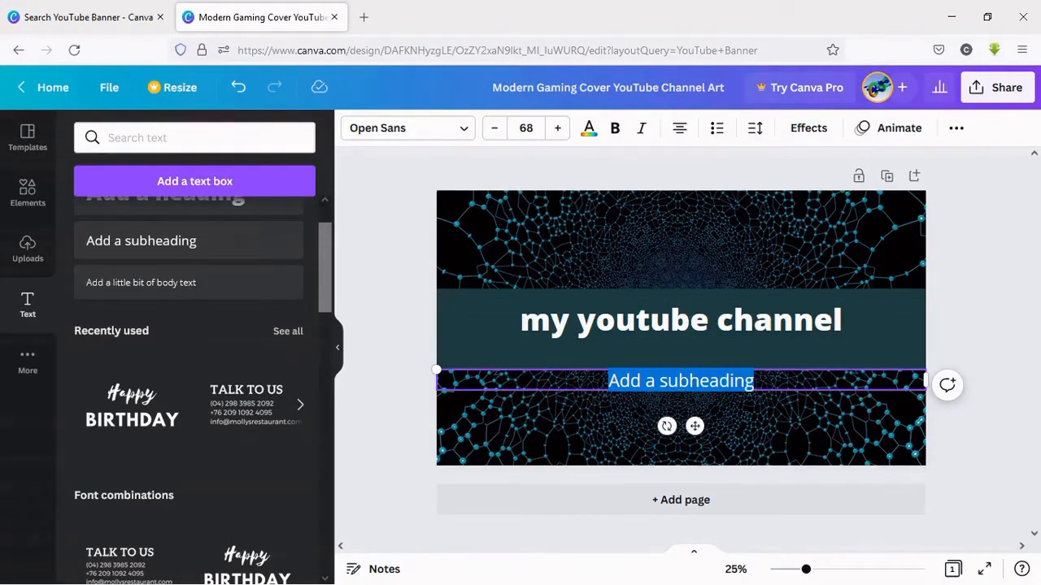
type("subscribe to m")
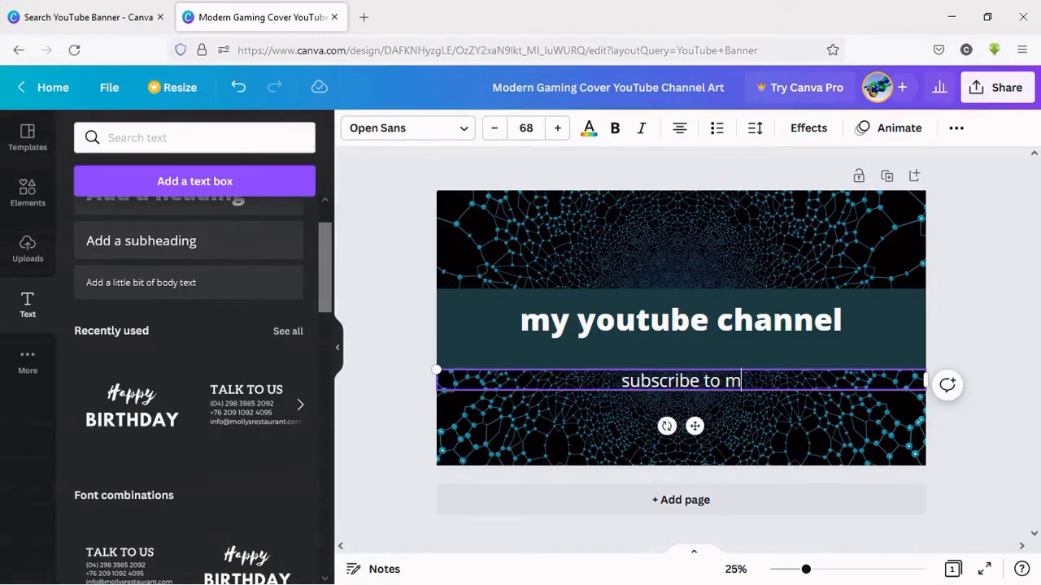
type("y chann")
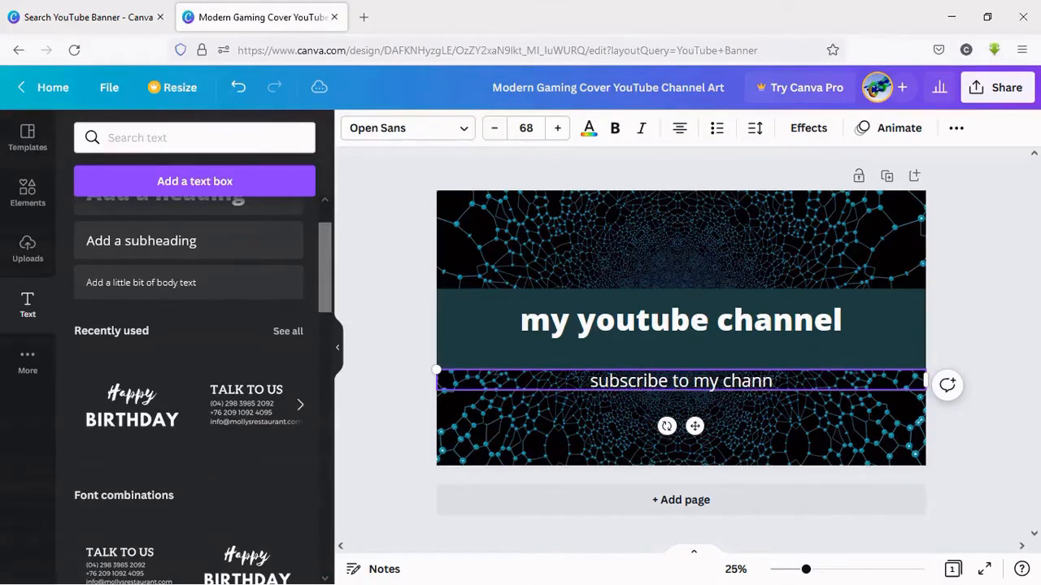
type("el")
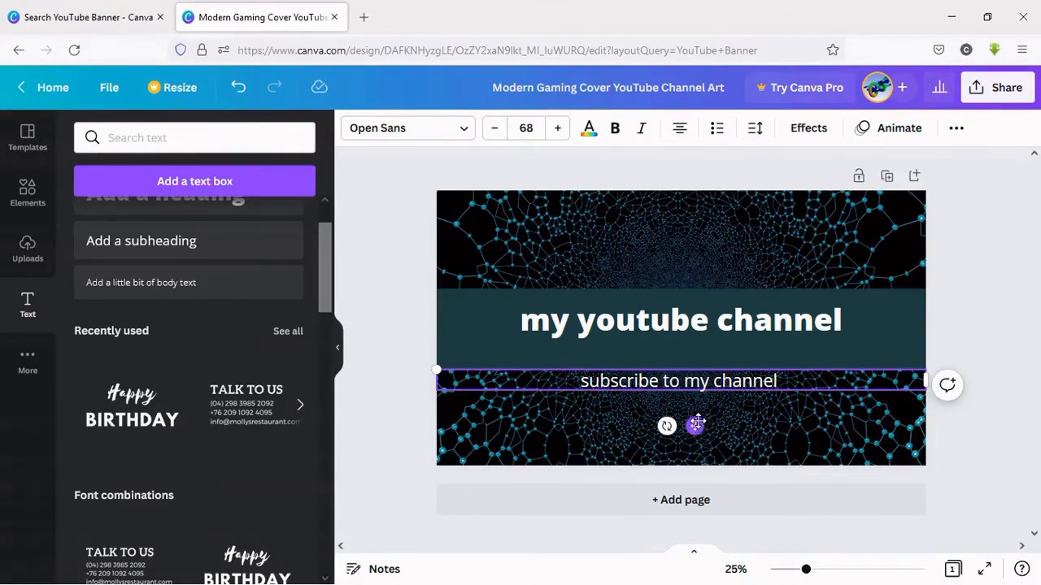
left_click_drag(697, 423, 695, 393)
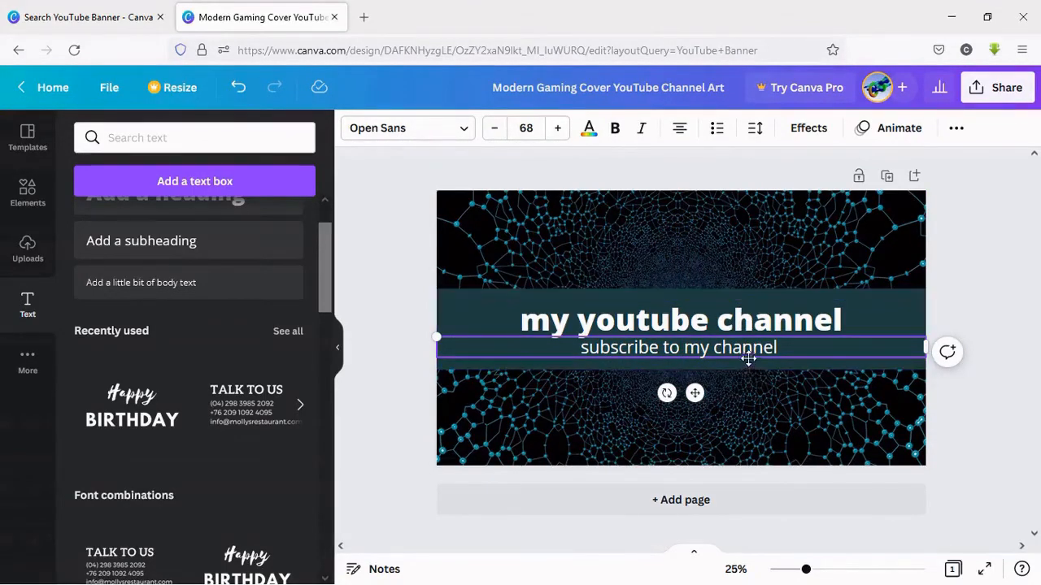
Step: Color the "subscribe to my channel" subheading red and the "my youtube channel" heading light turquoise
left_click(589, 133)
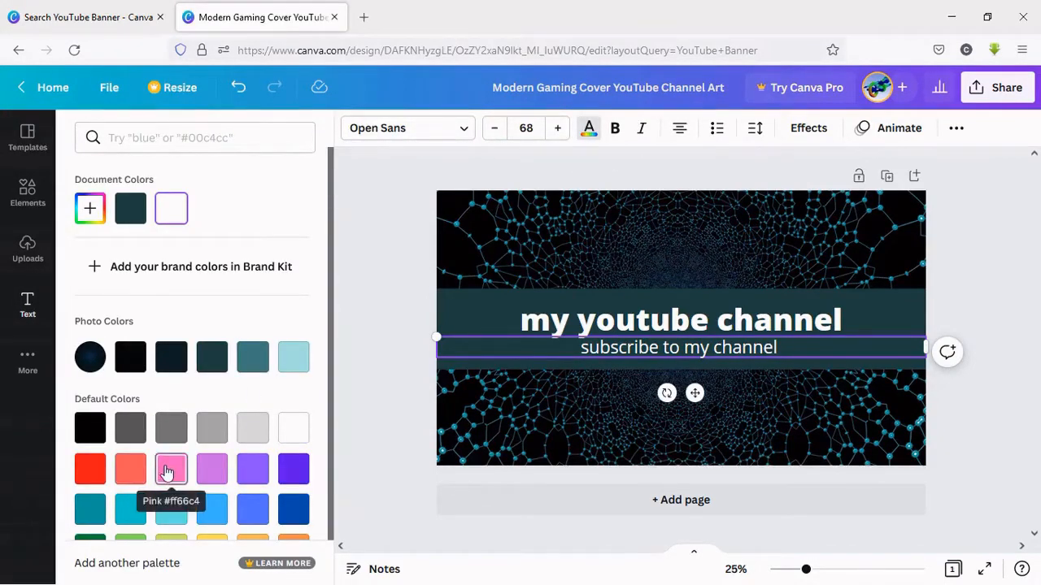
left_click(89, 470)
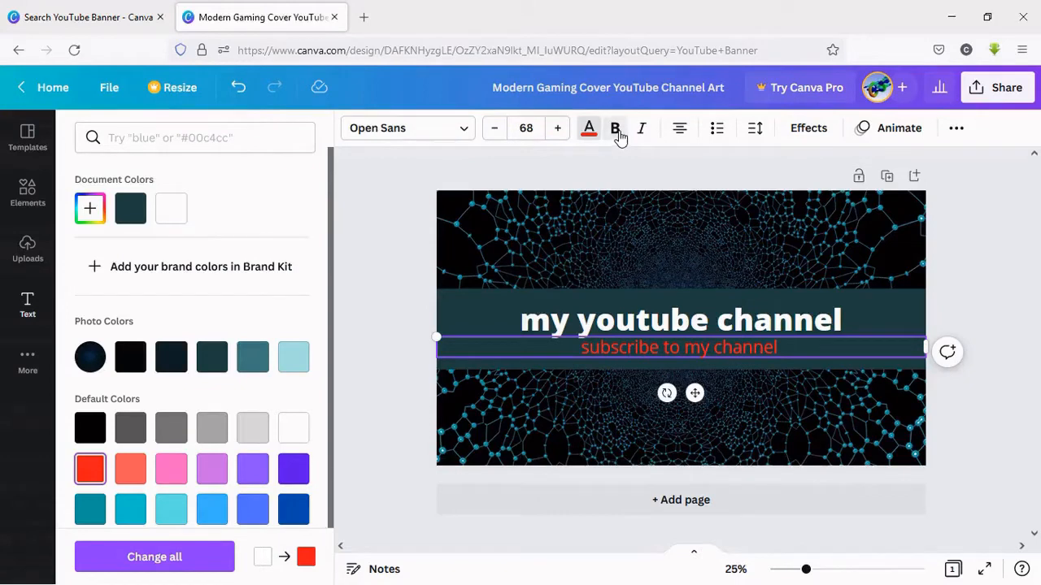
left_click(659, 324)
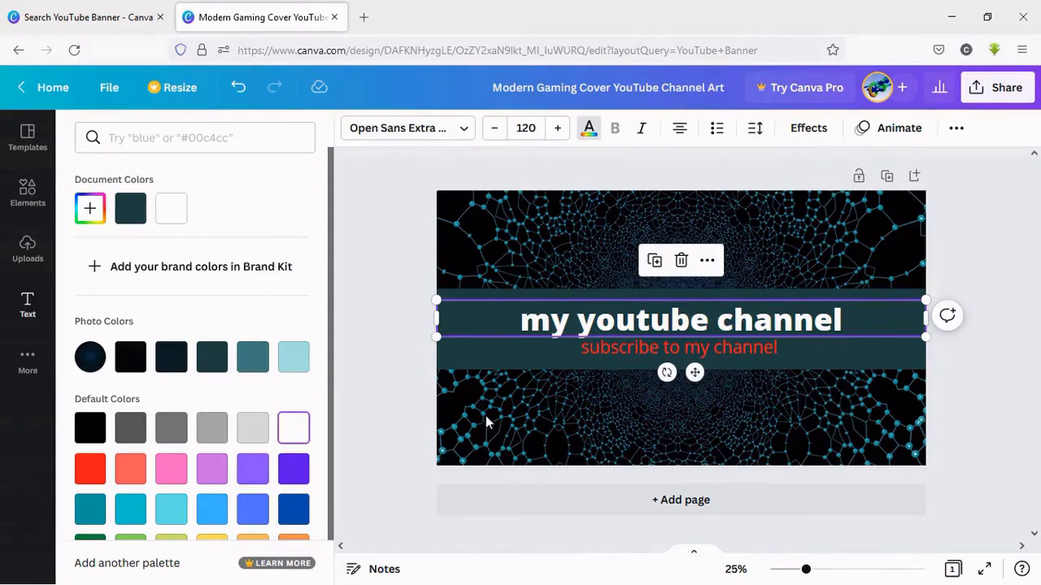
left_click(130, 473)
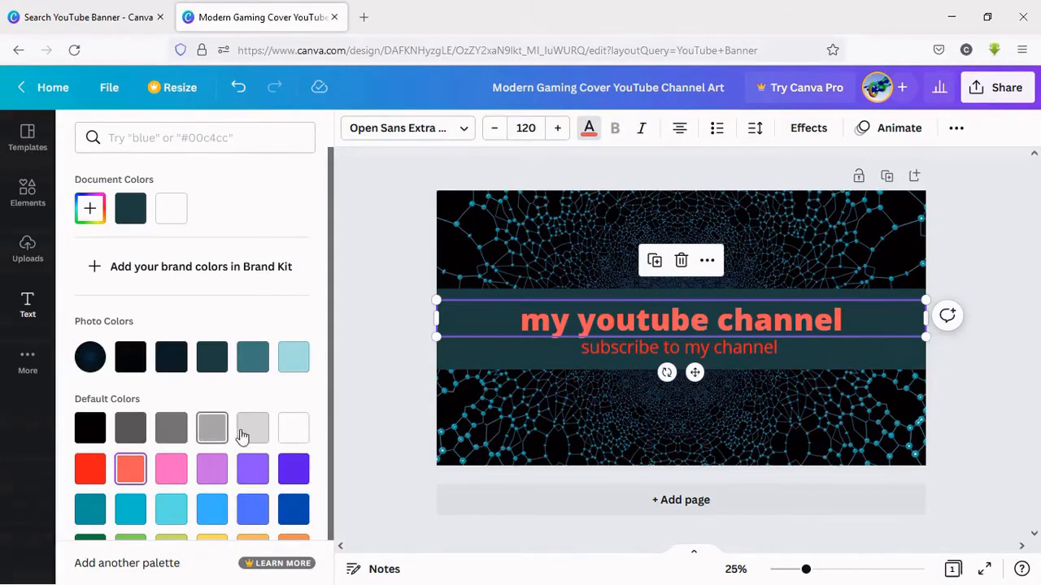
left_click(169, 514)
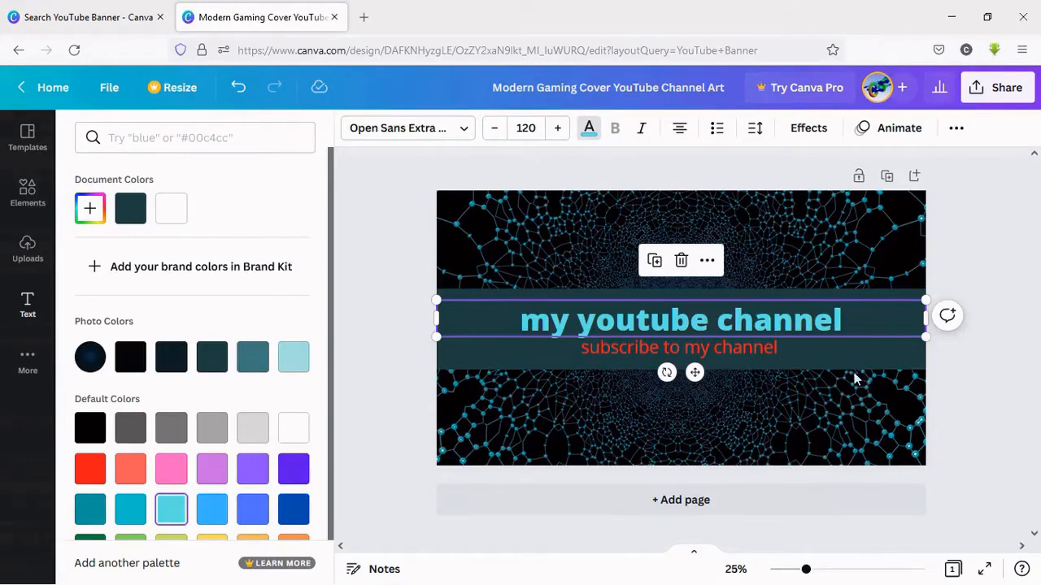
left_click(815, 390)
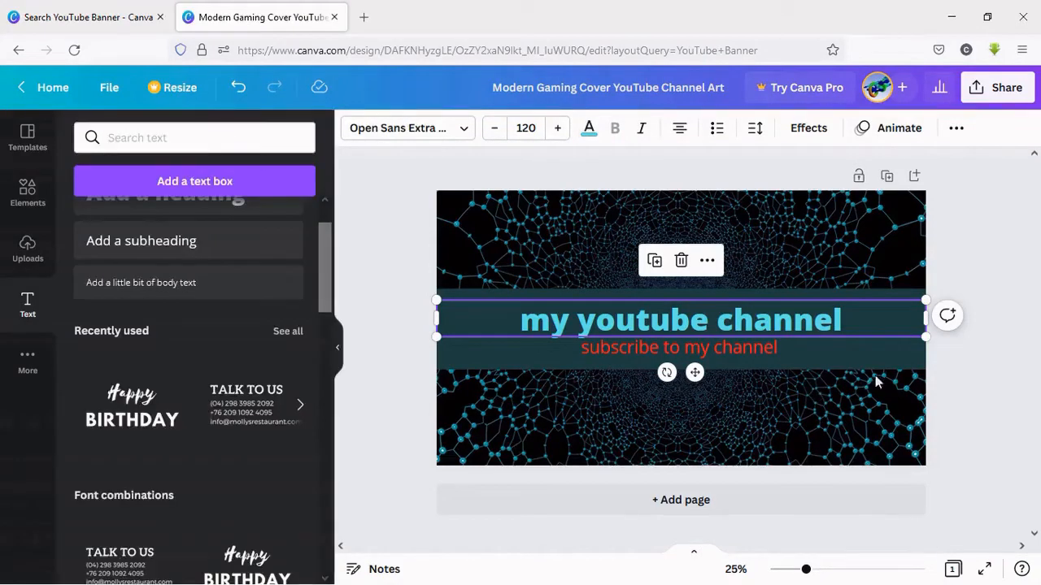
Step: Try the Glitch, Neon, Echo (offset 39, direction -94) and Splice text effects on the "my youtube channel" heading
left_click(809, 128)
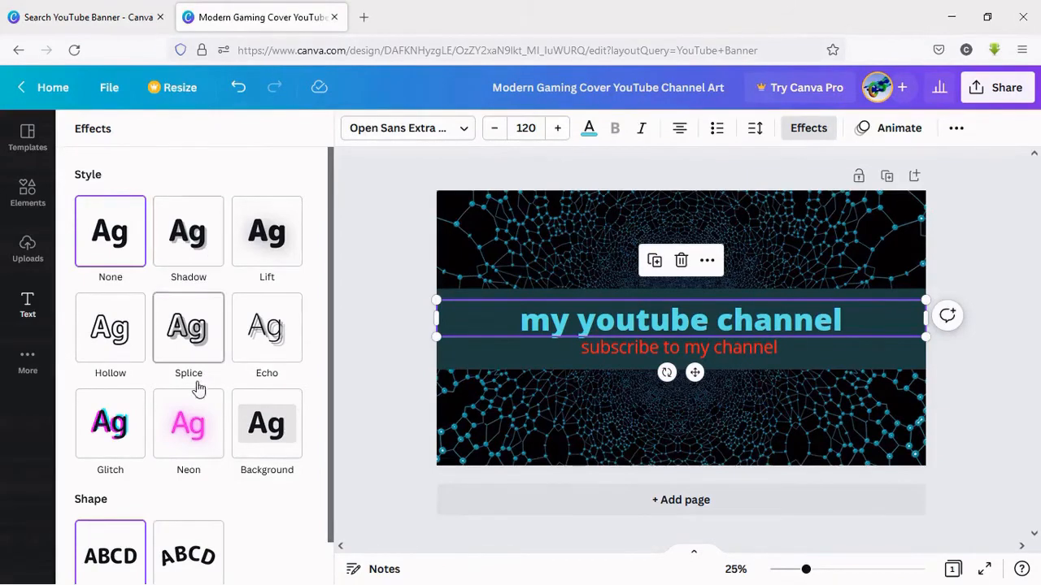
left_click(124, 433)
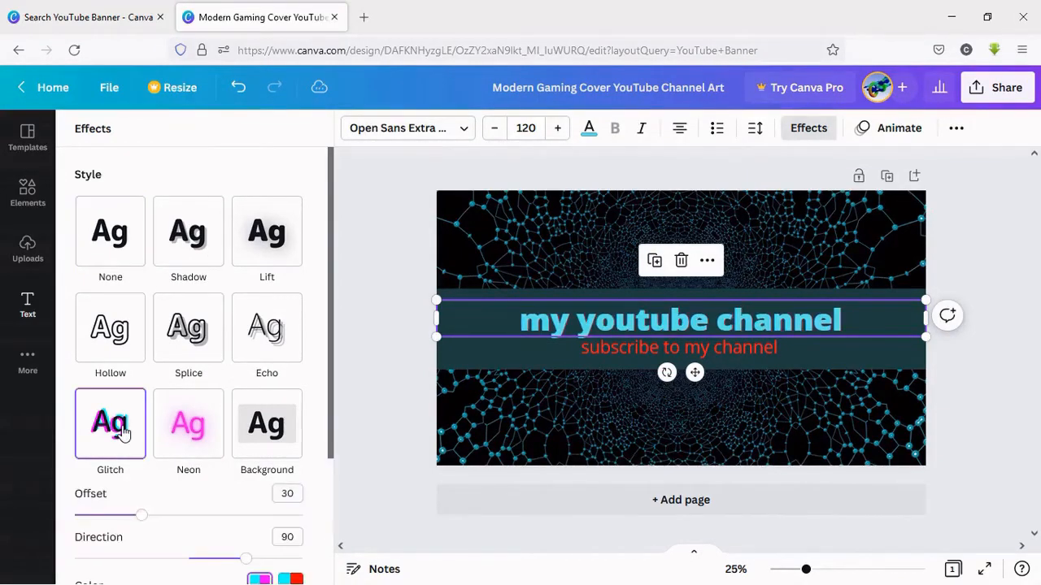
left_click(192, 436)
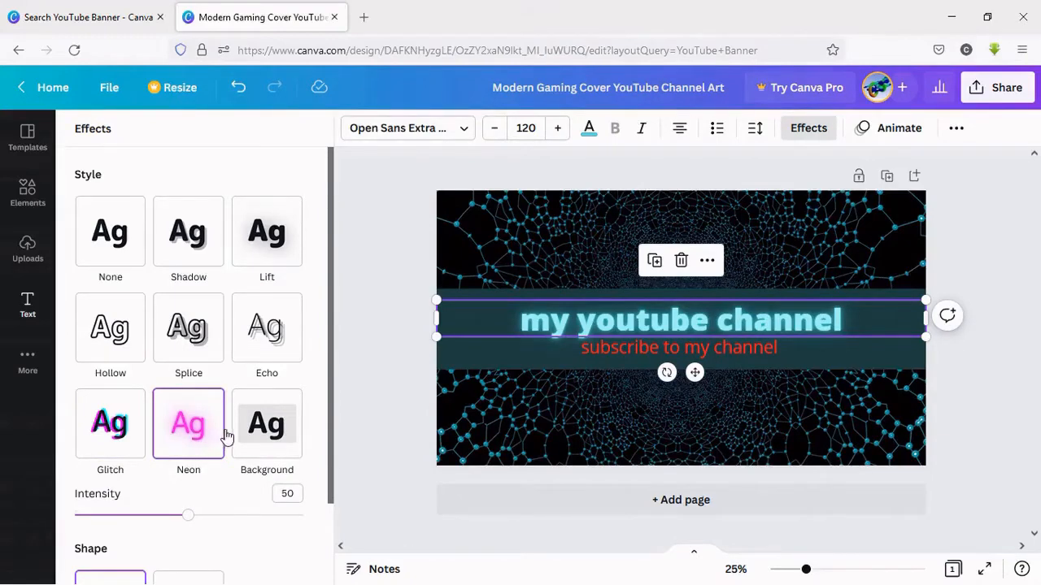
left_click(288, 350)
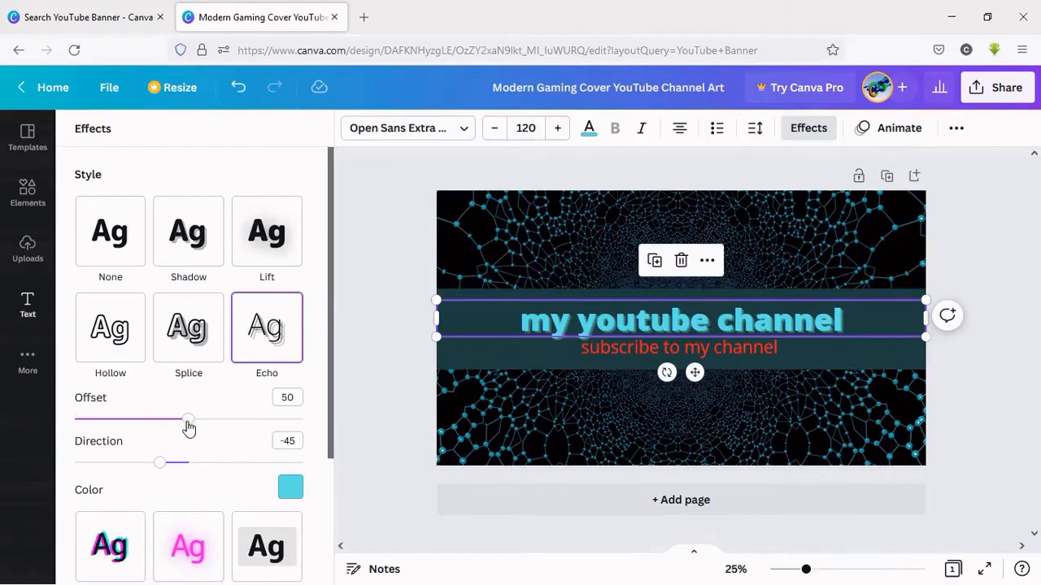
left_click_drag(188, 422, 161, 419)
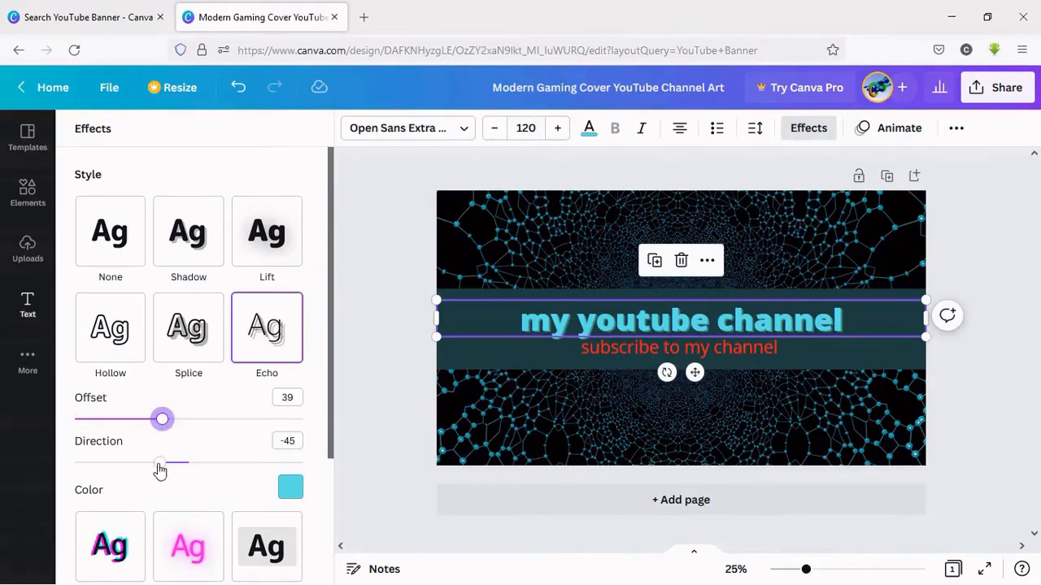
left_click_drag(162, 469, 130, 465)
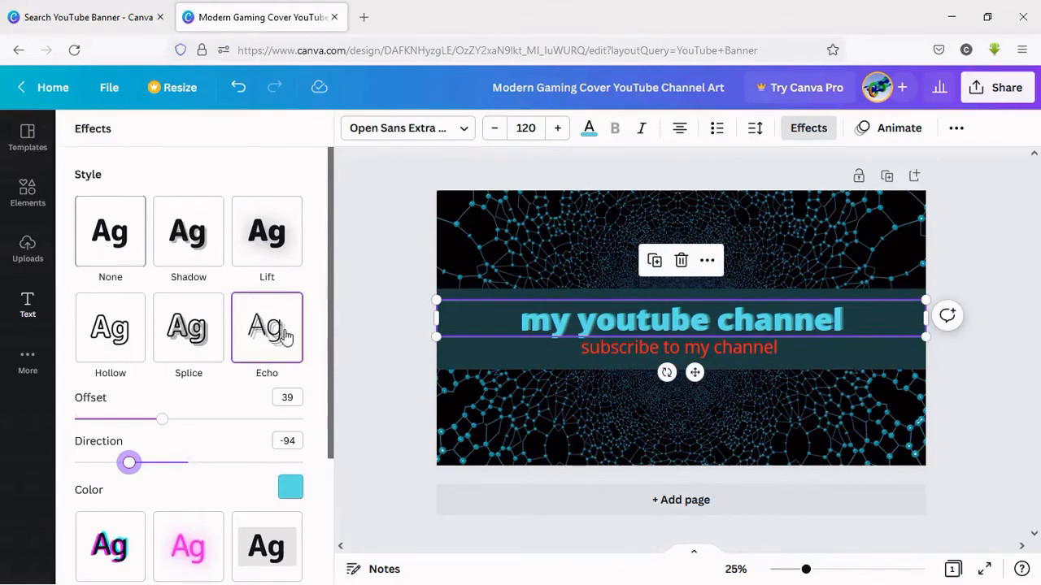
left_click(197, 331)
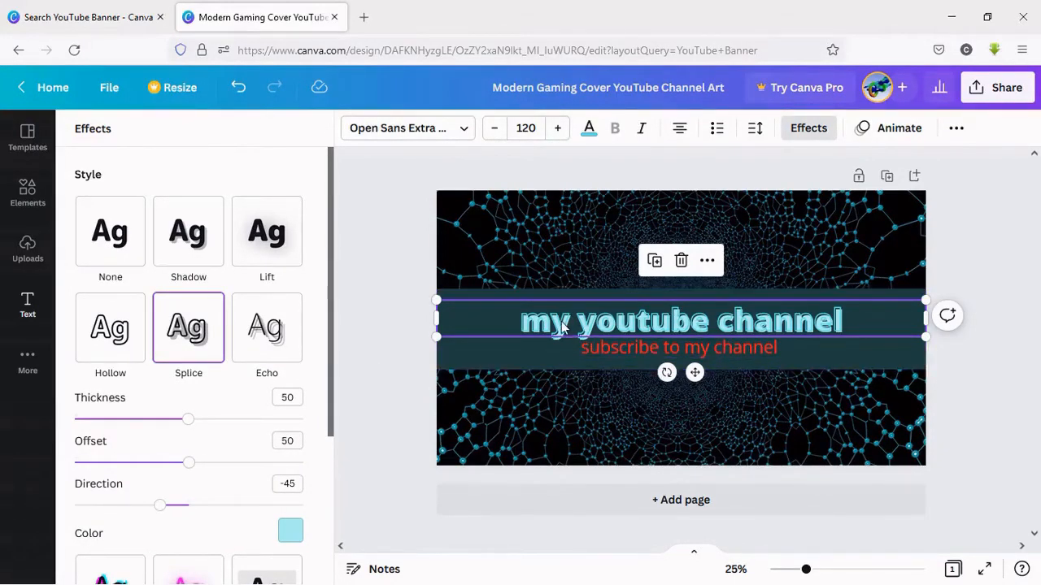
Step: Apply the Echo text effect to the "my youtube channel" heading with offset 50 and direction -45
left_click(274, 328)
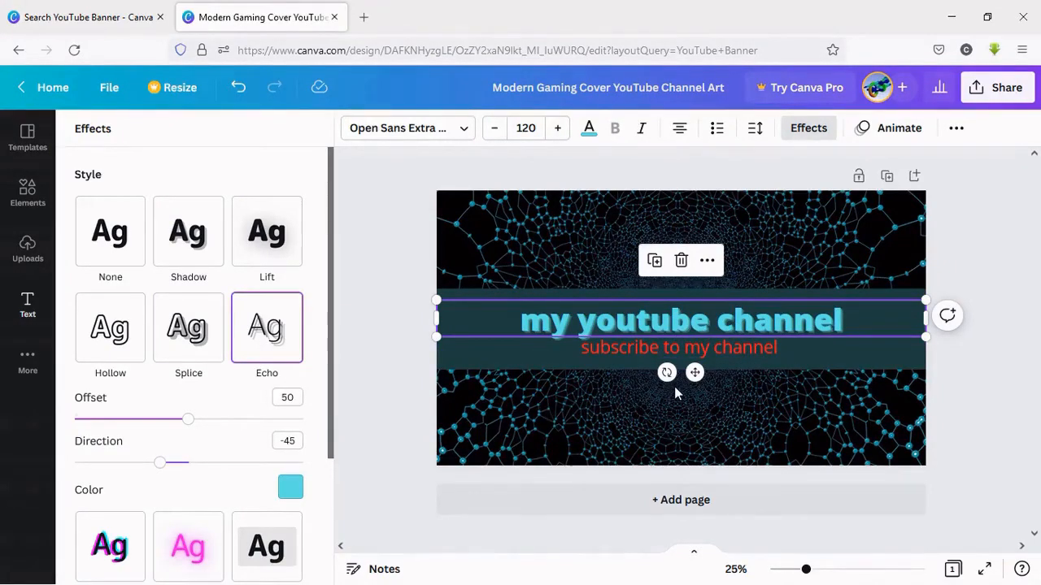
left_click(820, 206)
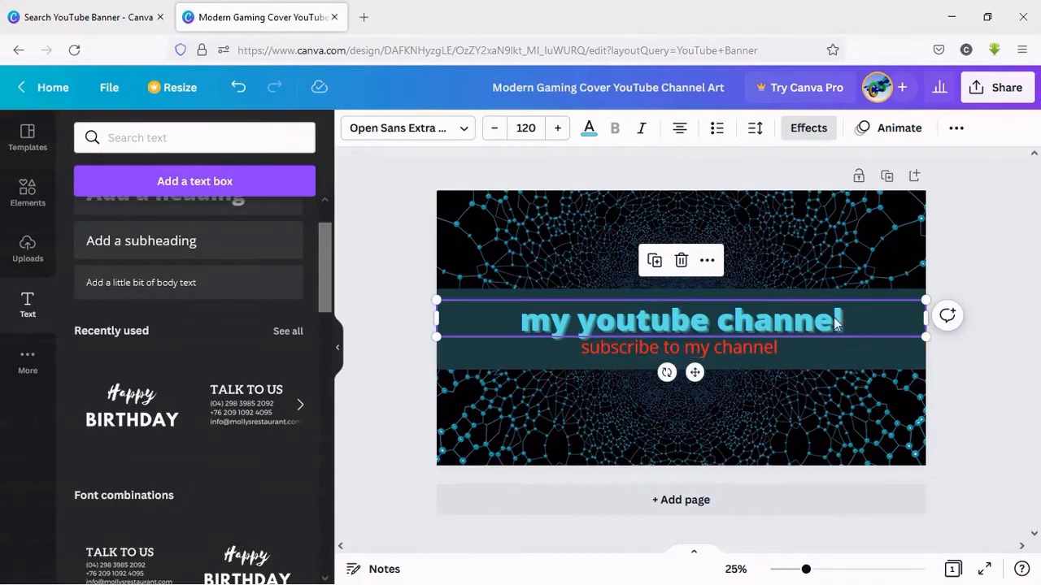
Step: Apply the Bounce text animation to the "my youtube channel" heading
left_click(899, 131)
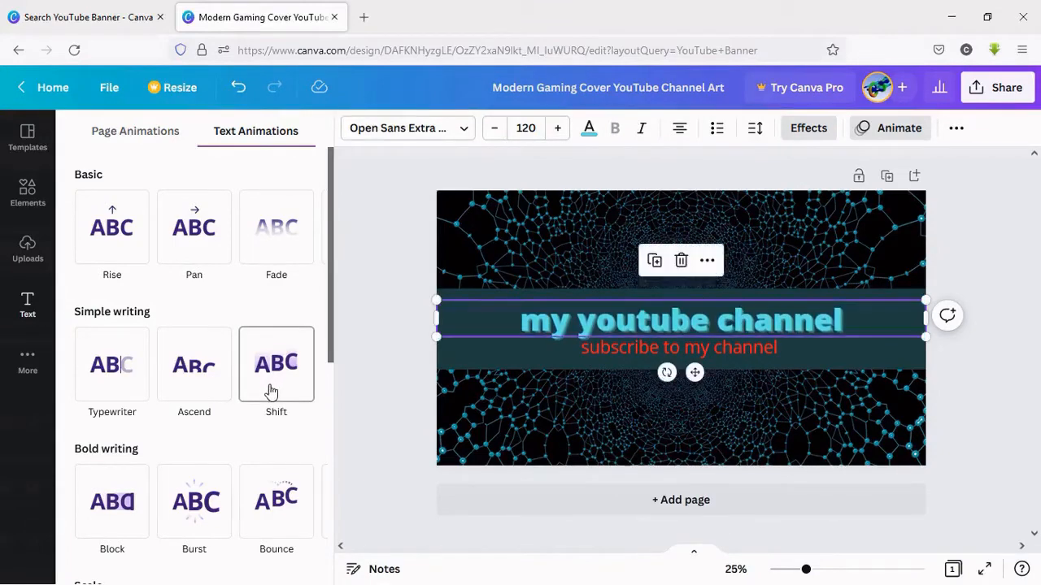
left_click(268, 509)
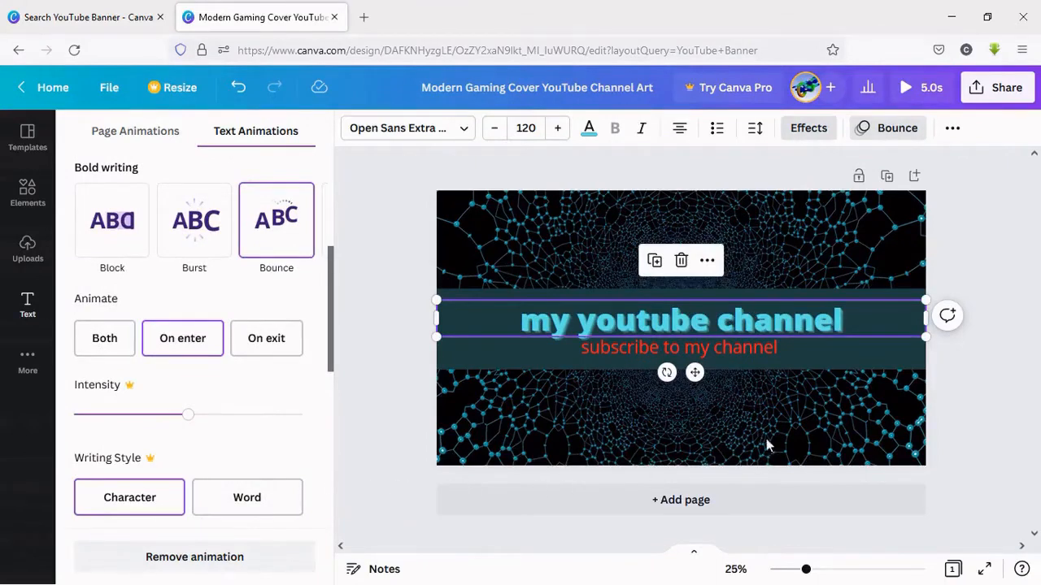
left_click(787, 418)
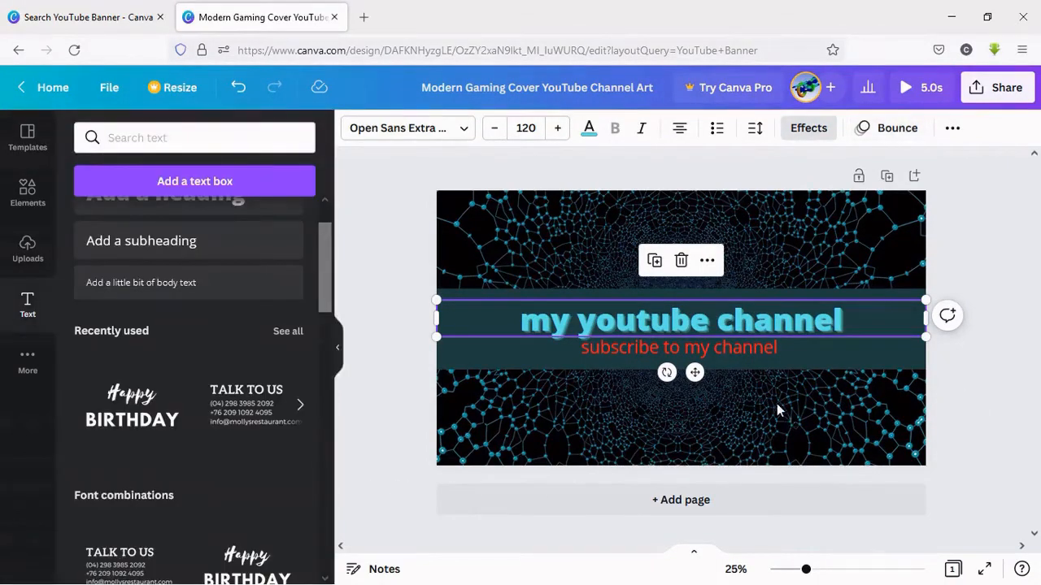
left_click(846, 239)
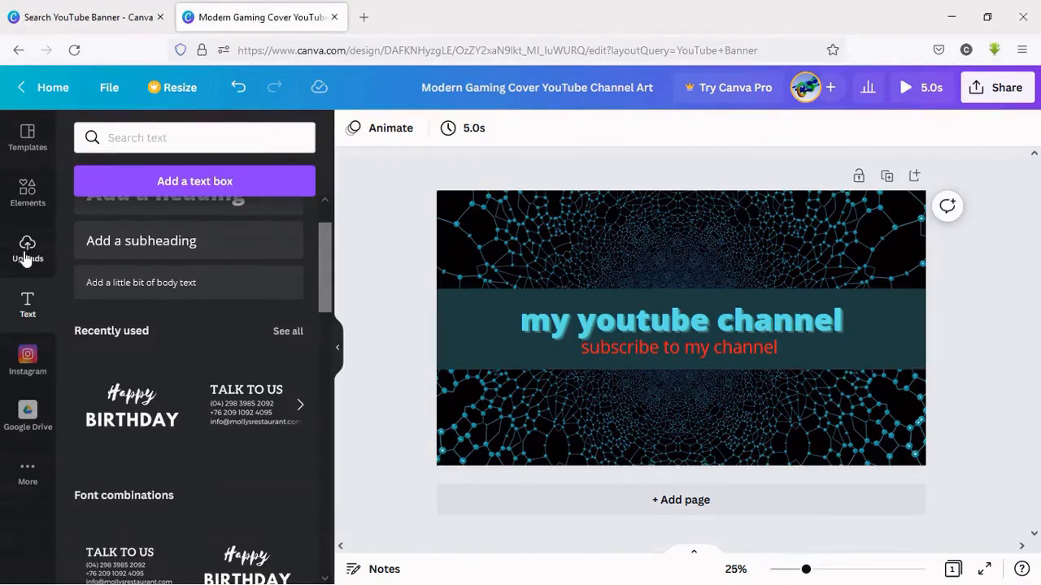
Step: Upload the Twitter logo image and place it, scaled down to a small icon, near the lower right end of the band
left_click(27, 250)
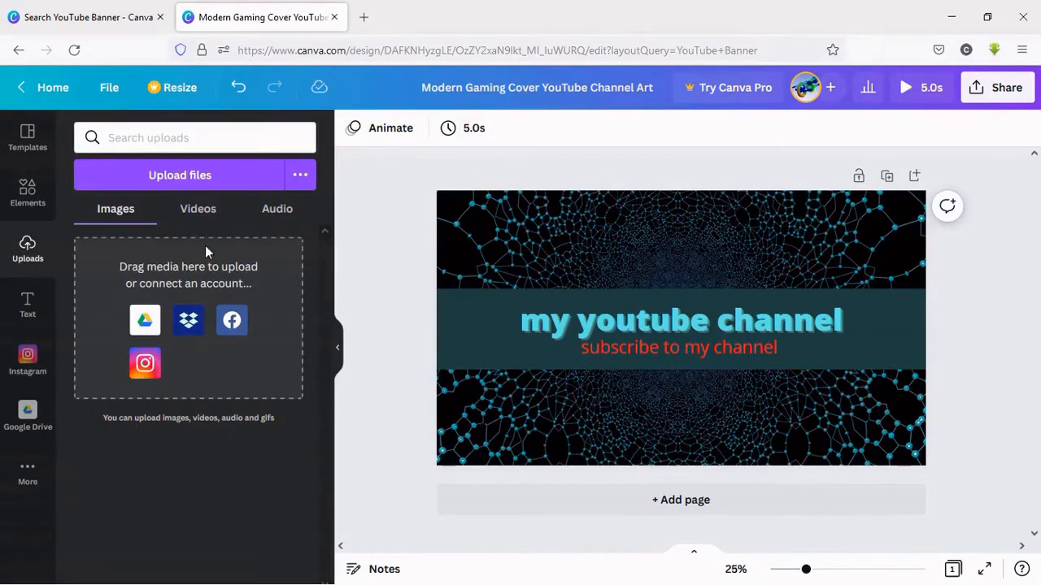
left_click(169, 185)
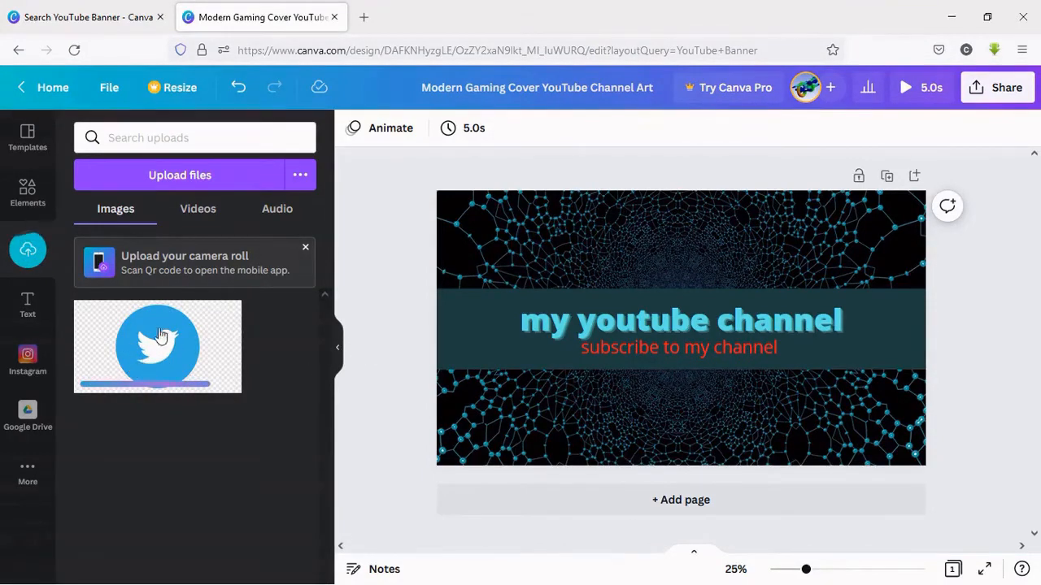
left_click_drag(130, 358, 797, 406)
left_click_drag(697, 314, 829, 388)
left_click_drag(885, 428, 823, 398)
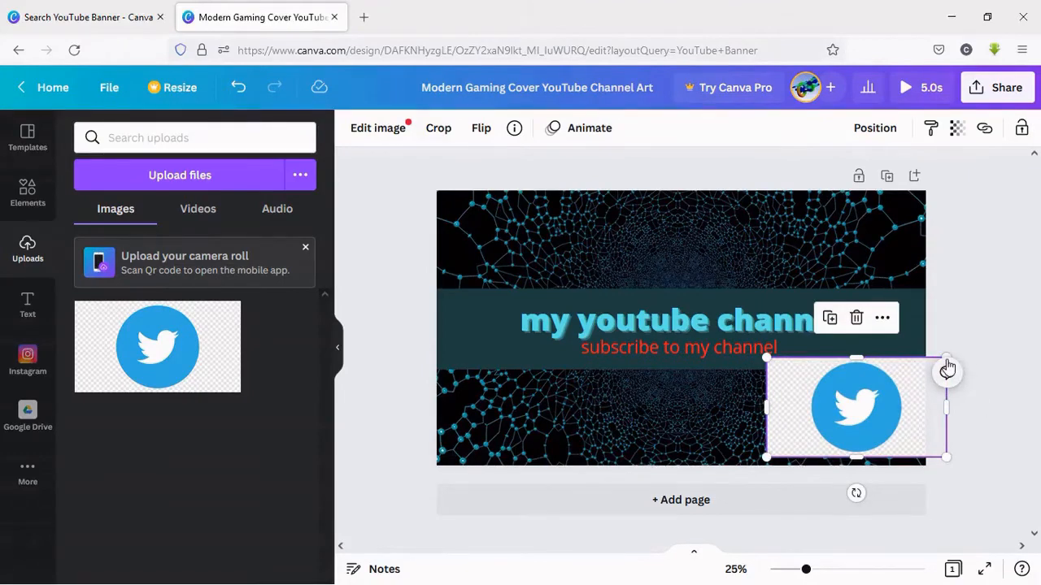
left_click_drag(946, 367, 866, 350)
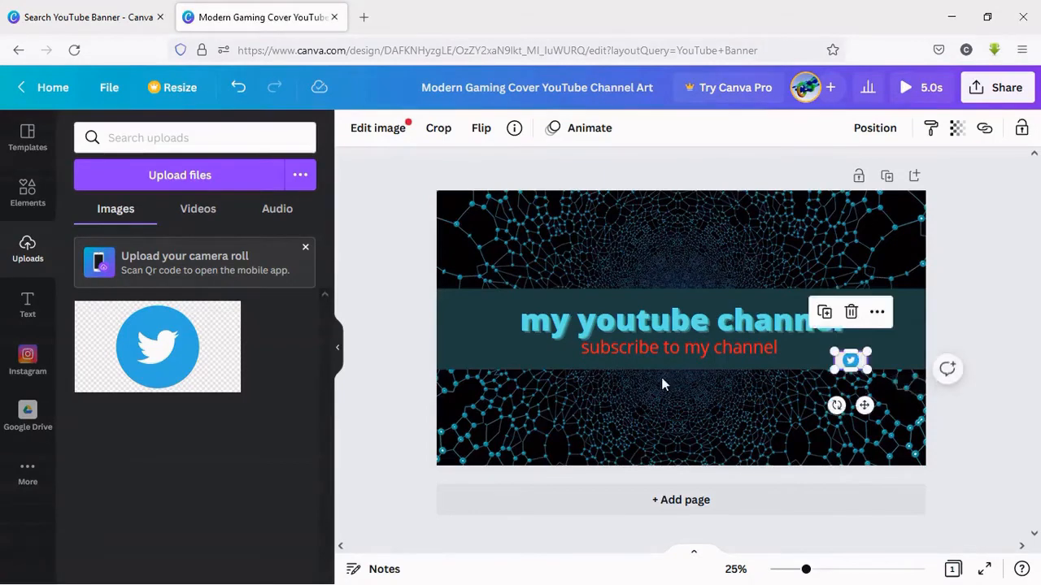
left_click(757, 408)
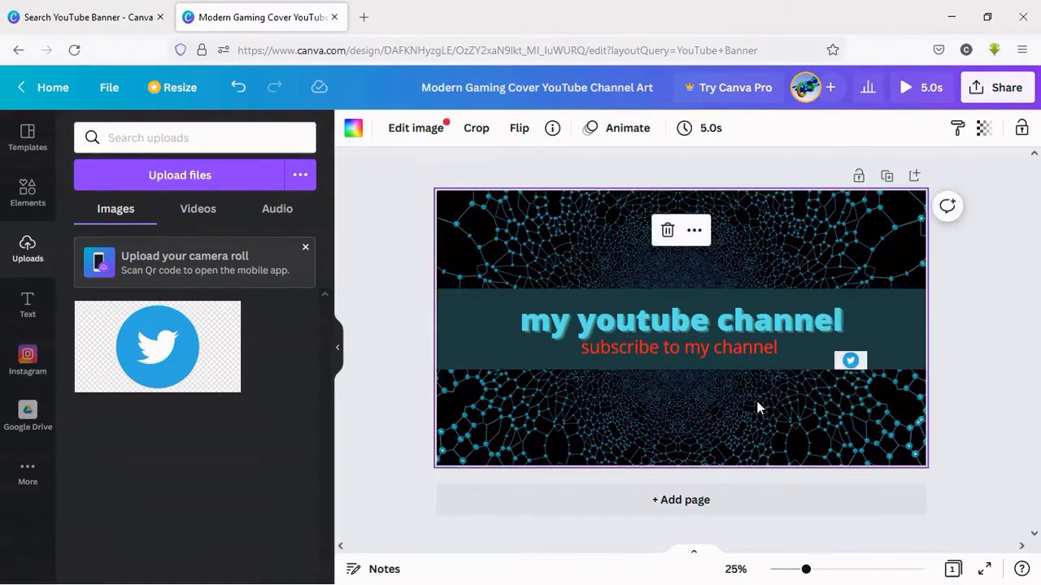
Step: Add the outlined Instagram logo graphic to the left end of the band and shrink it to a small icon
left_click(24, 209)
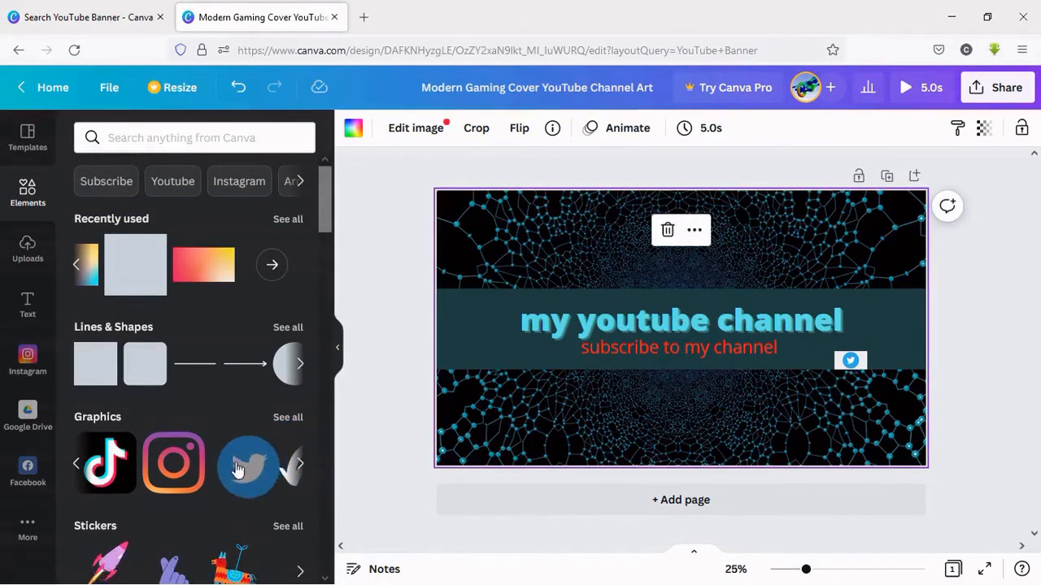
left_click_drag(173, 468, 478, 355)
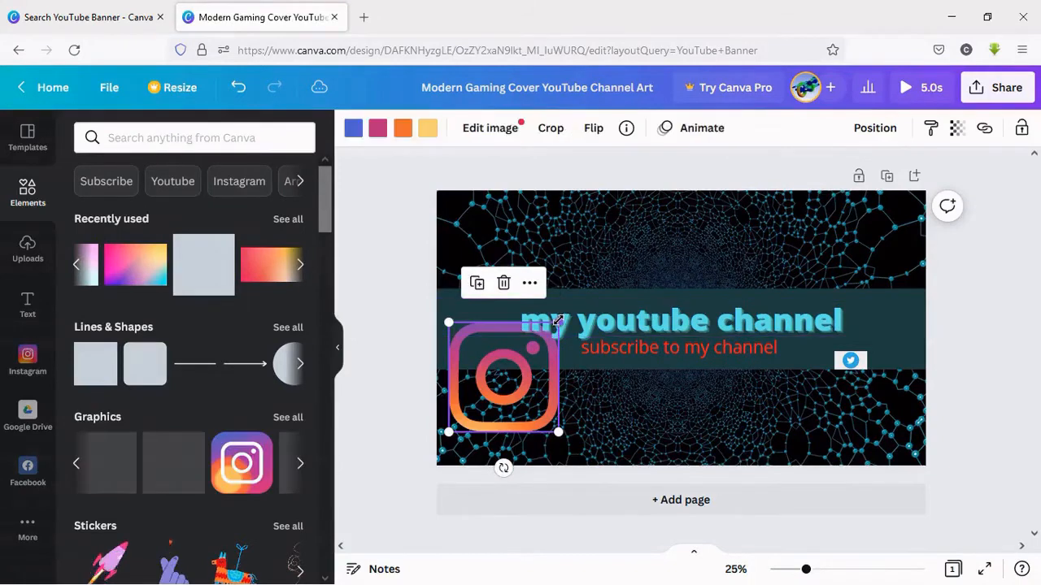
left_click_drag(557, 322, 475, 337)
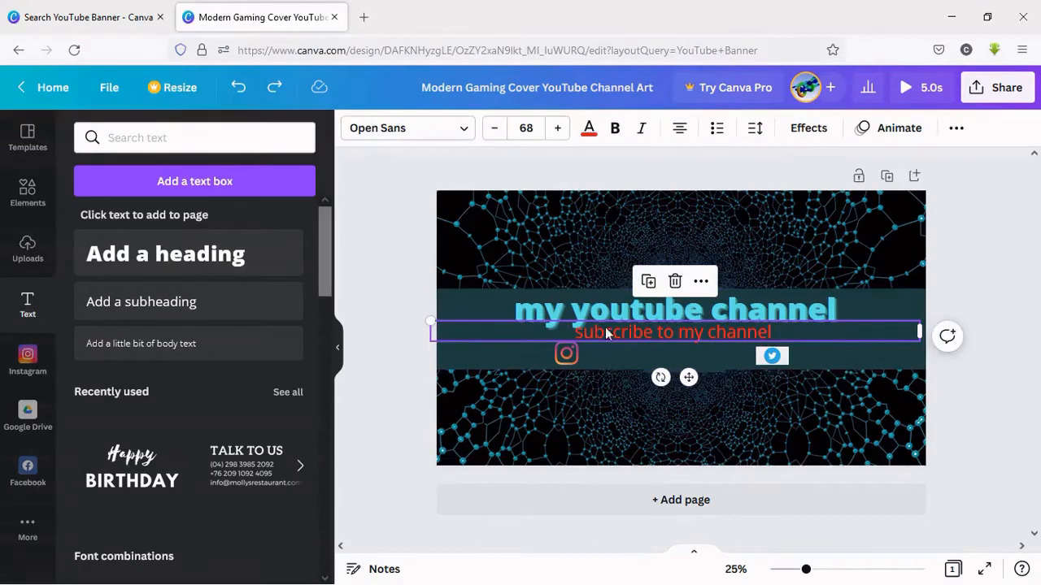
Step: Delete the subheading, the heading, the Twitter logo and the Instagram logo from the banner
left_click(674, 282)
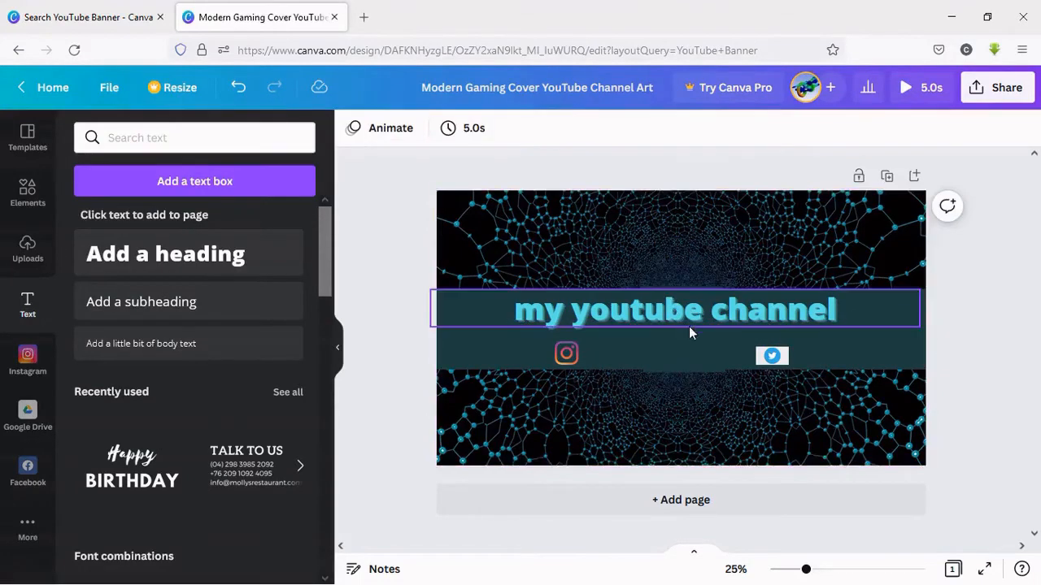
left_click(721, 319)
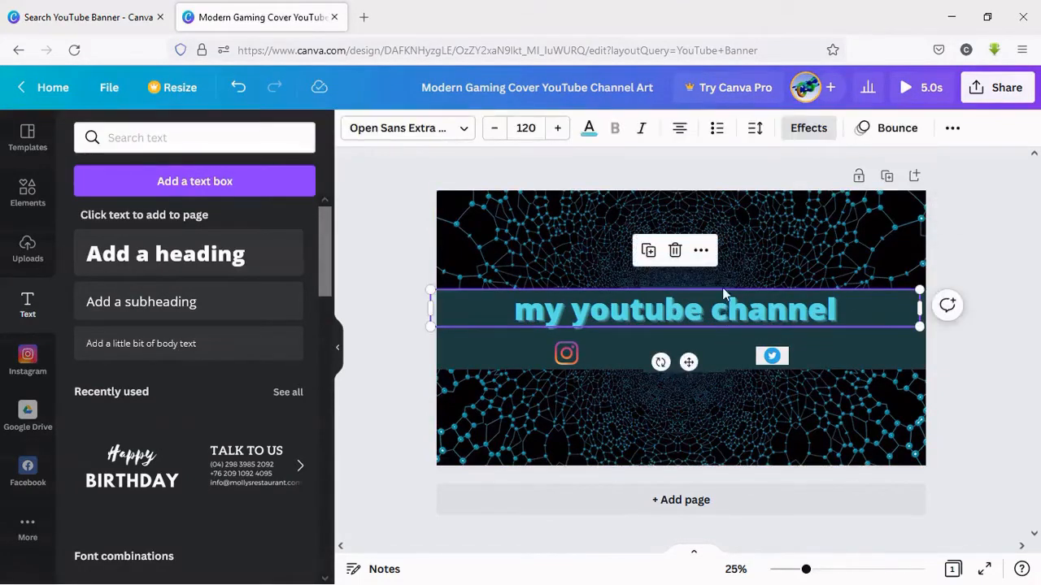
left_click(671, 251)
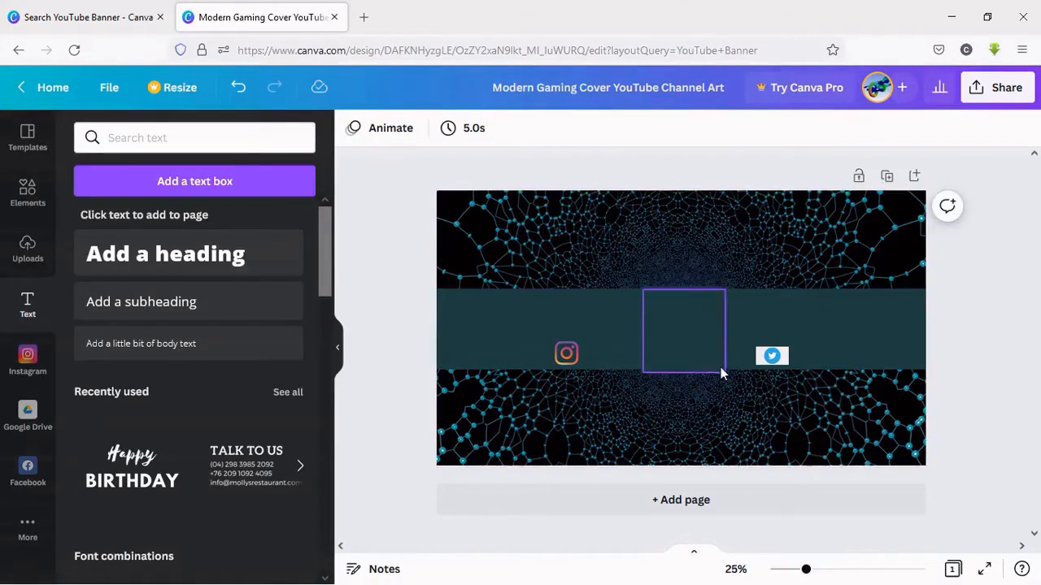
left_click(771, 358)
left_click(771, 309)
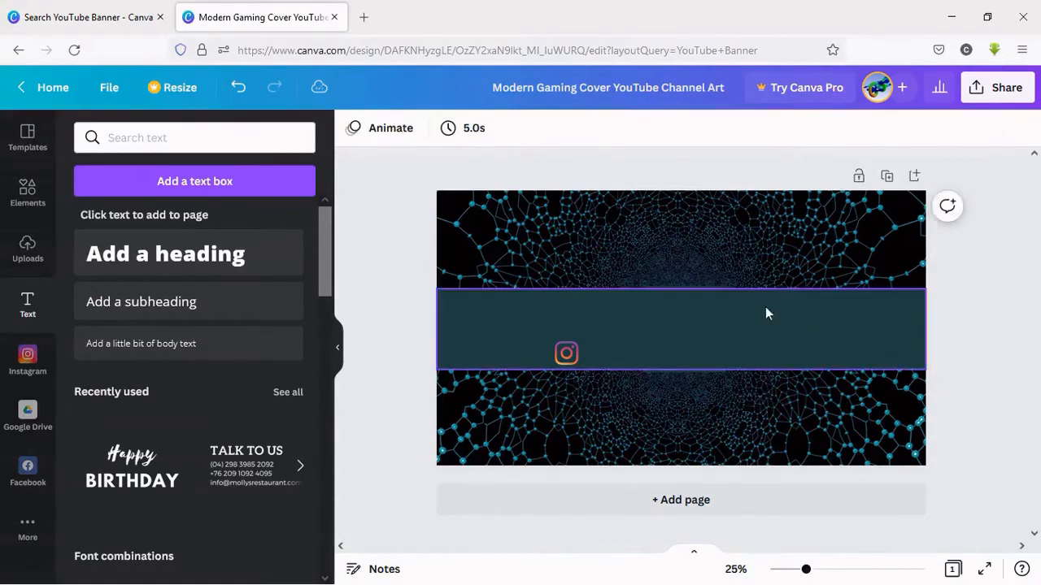
left_click(566, 352)
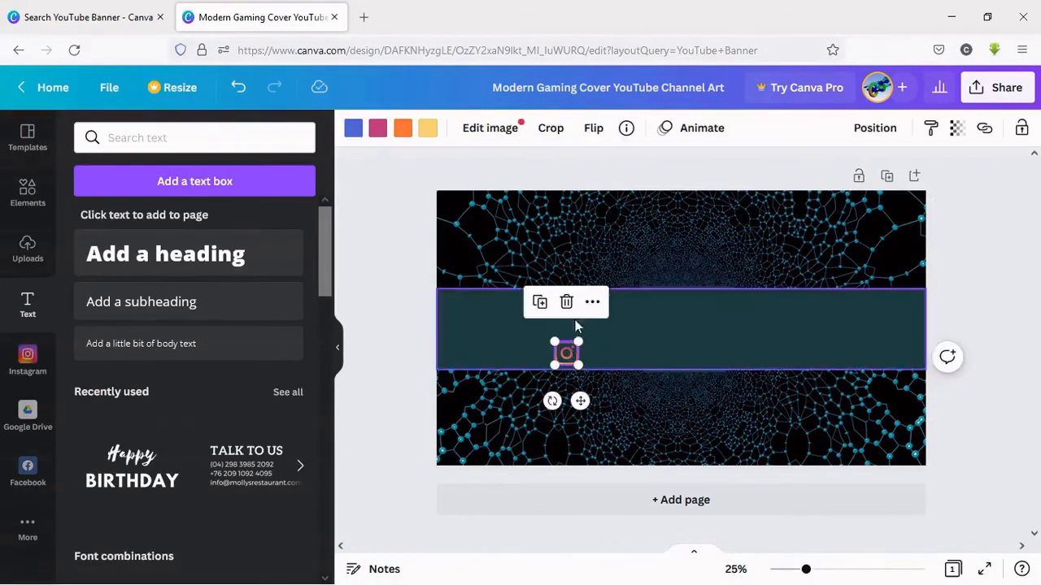
left_click(566, 302)
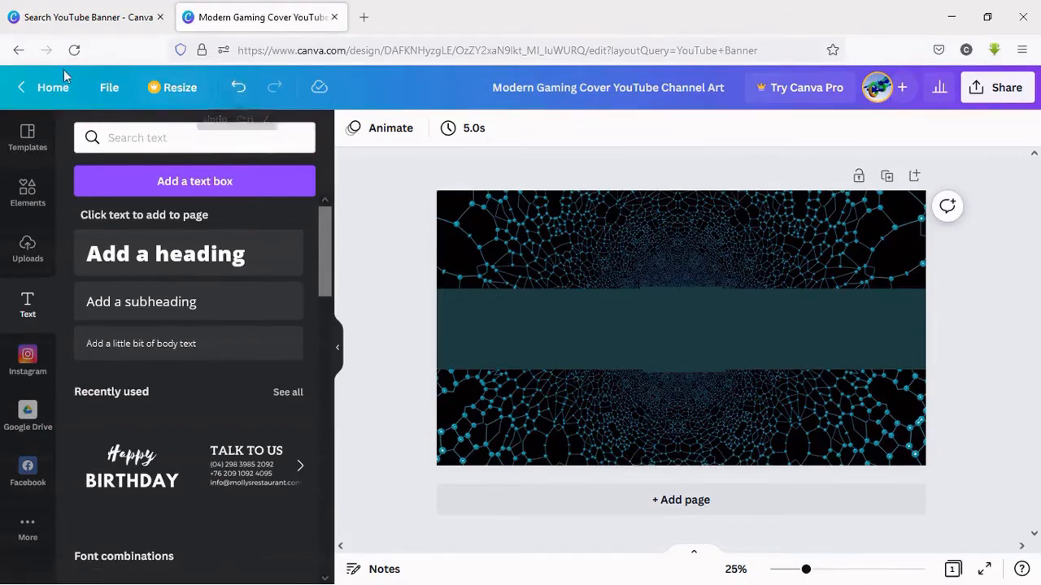
Step: Return to the home page, search for "youtube", choose the YouTube Banner suggestion and create a blank YouTube banner
left_click(49, 89)
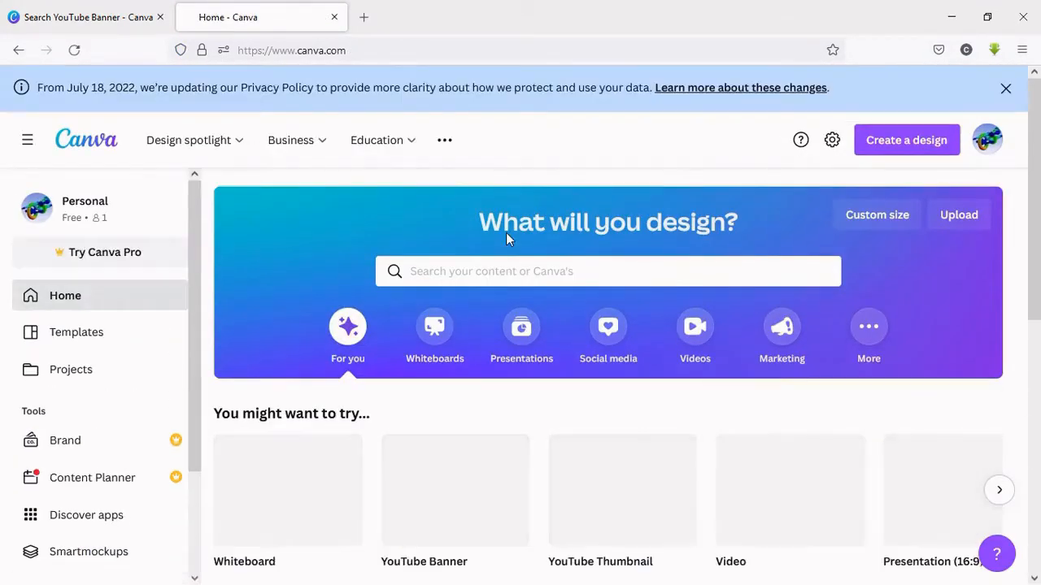
left_click(456, 276)
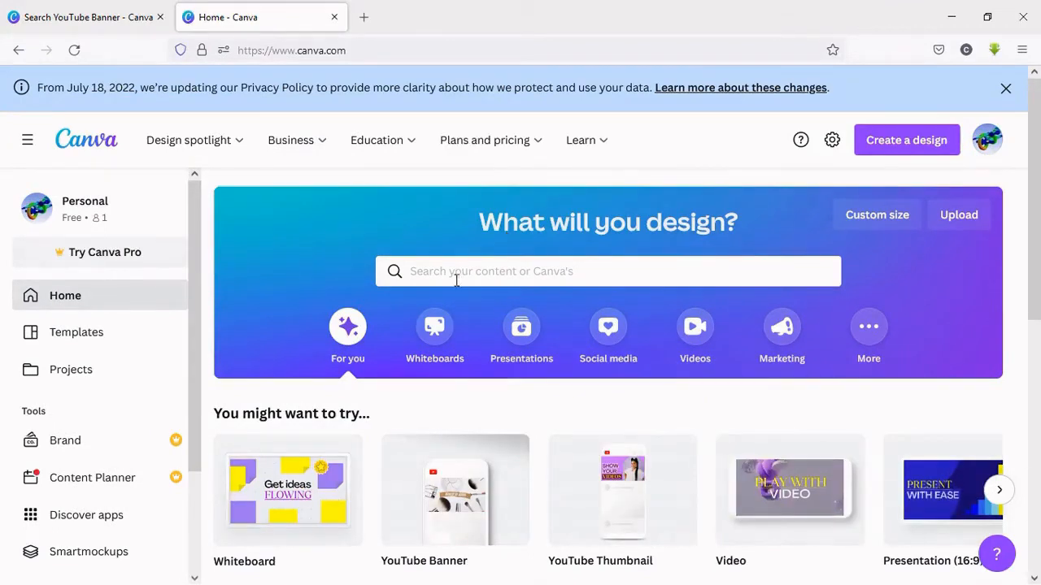
type("yo")
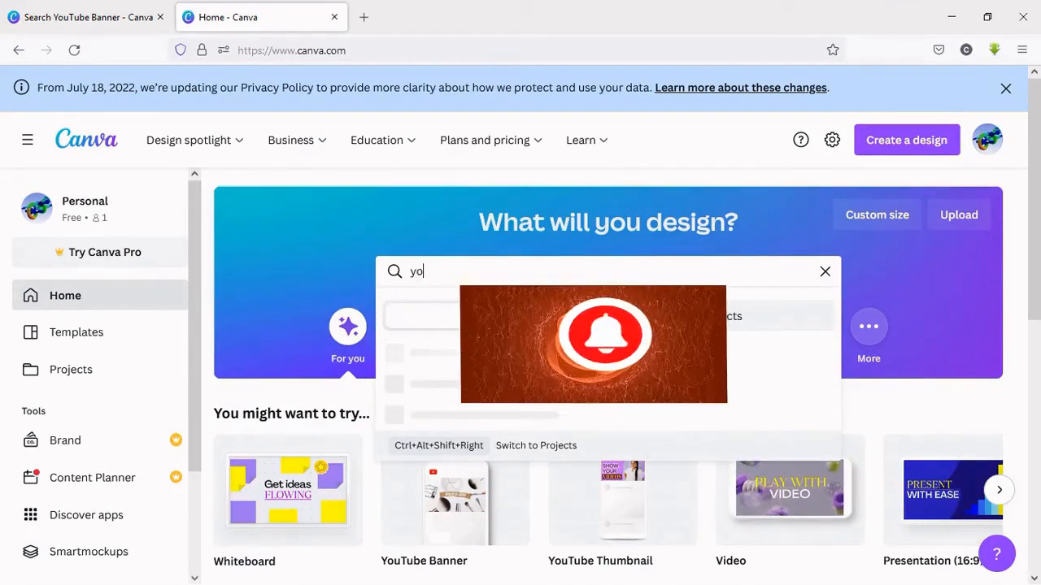
type("ut")
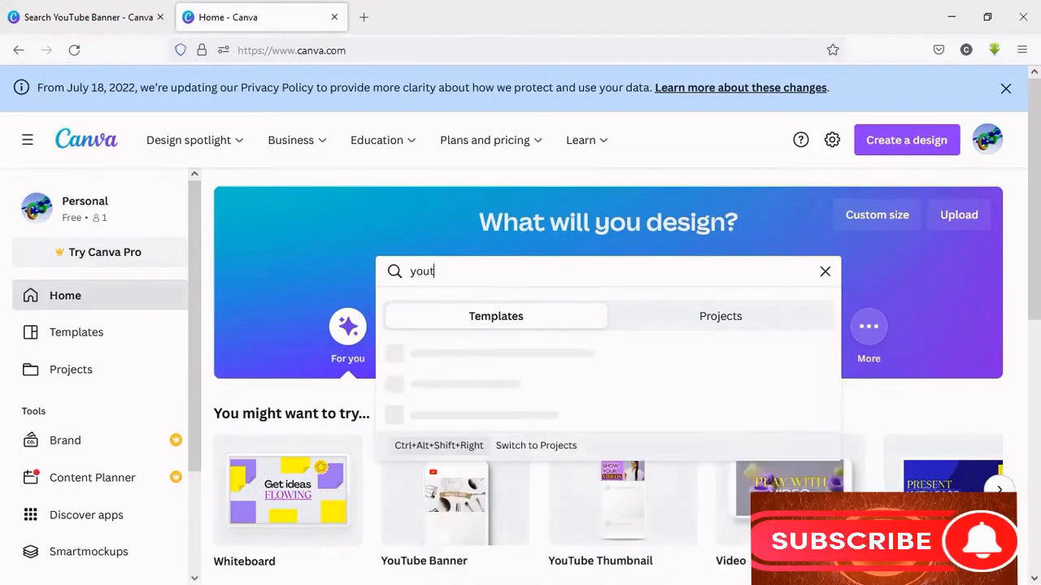
type("ube")
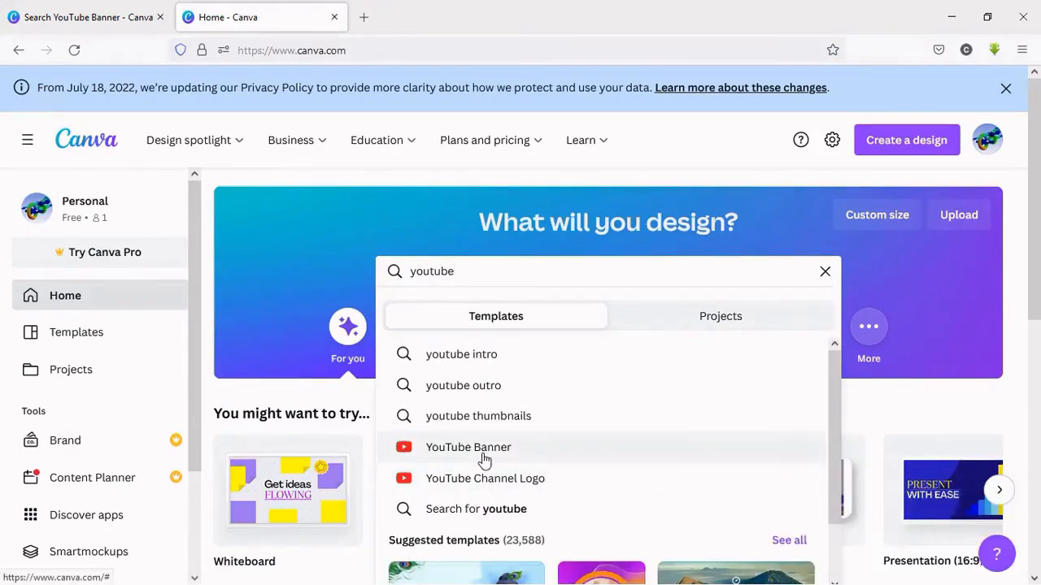
left_click(485, 451)
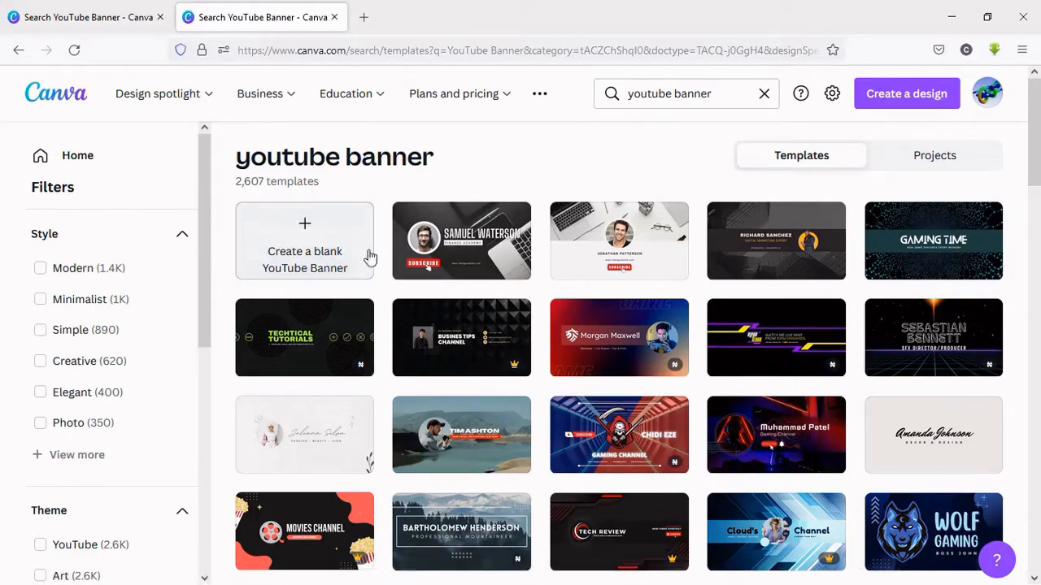
left_click(275, 261)
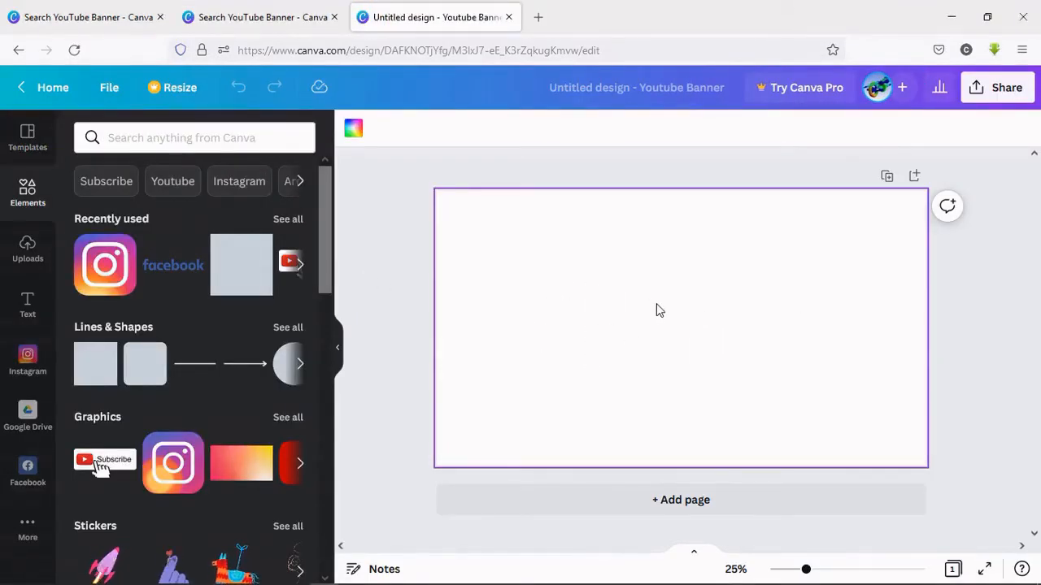
Step: Color the blank banner's background turquoise blue and add a square shape to it
left_click(353, 129)
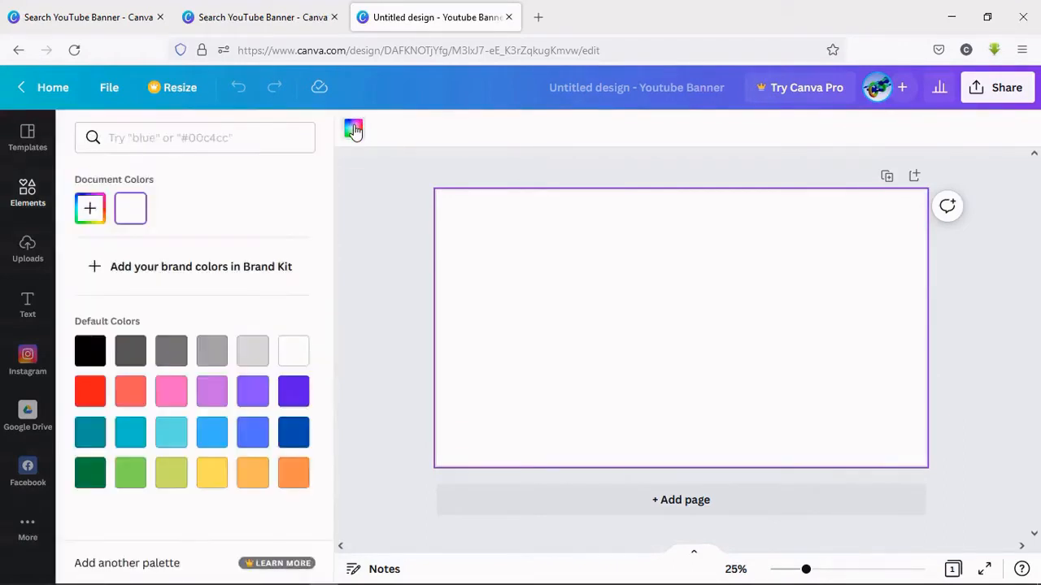
left_click(132, 437)
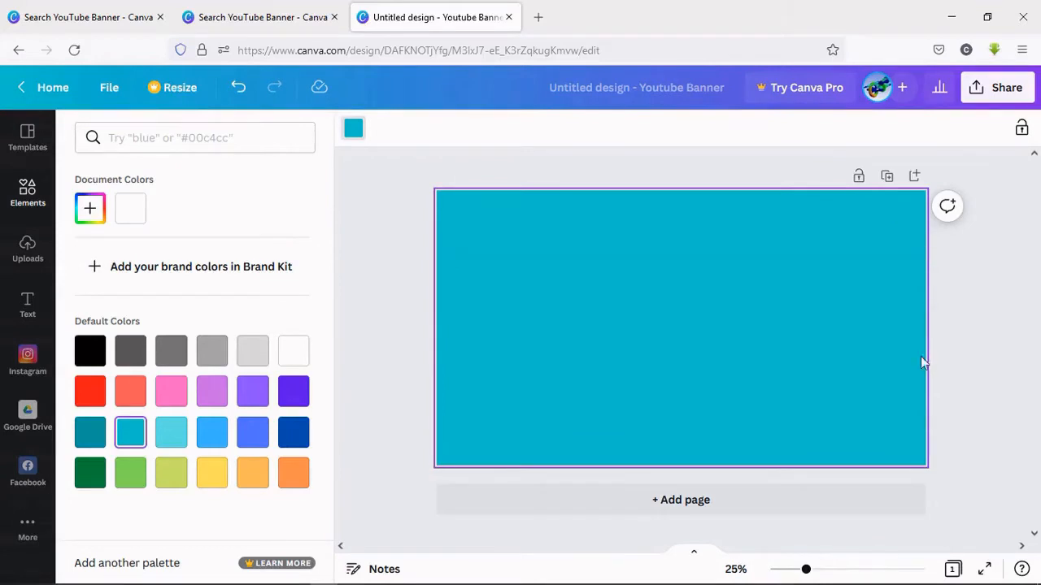
left_click(28, 195)
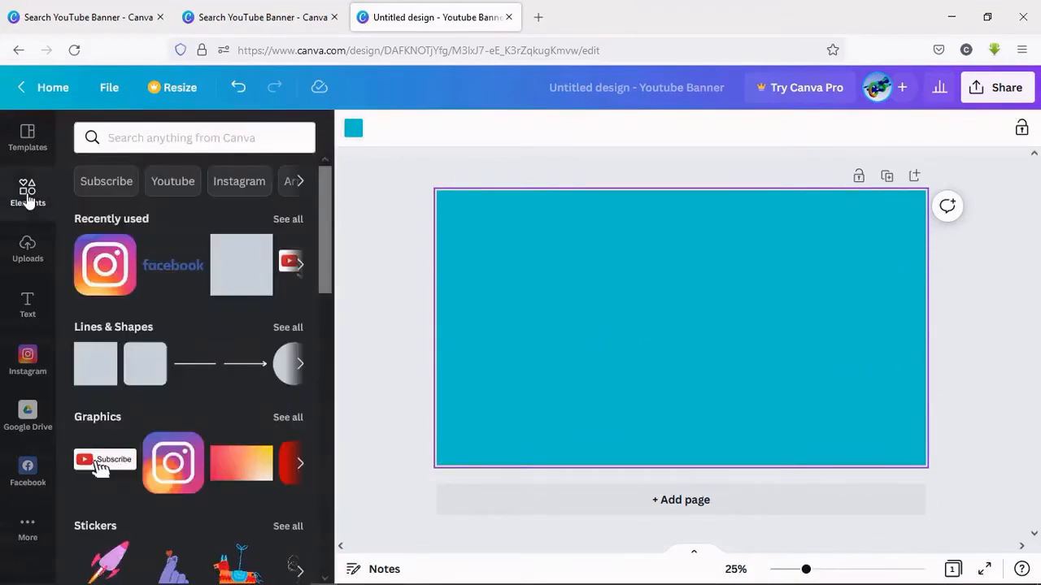
left_click(95, 369)
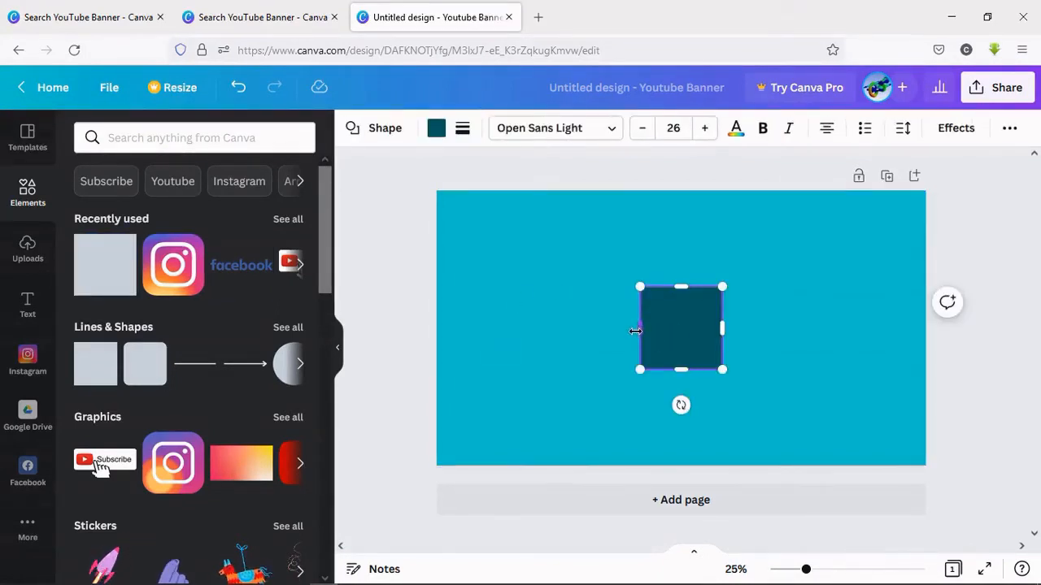
Step: Stretch the square sideways into a wide rectangle and center it on the banner
left_click_drag(635, 331, 541, 329)
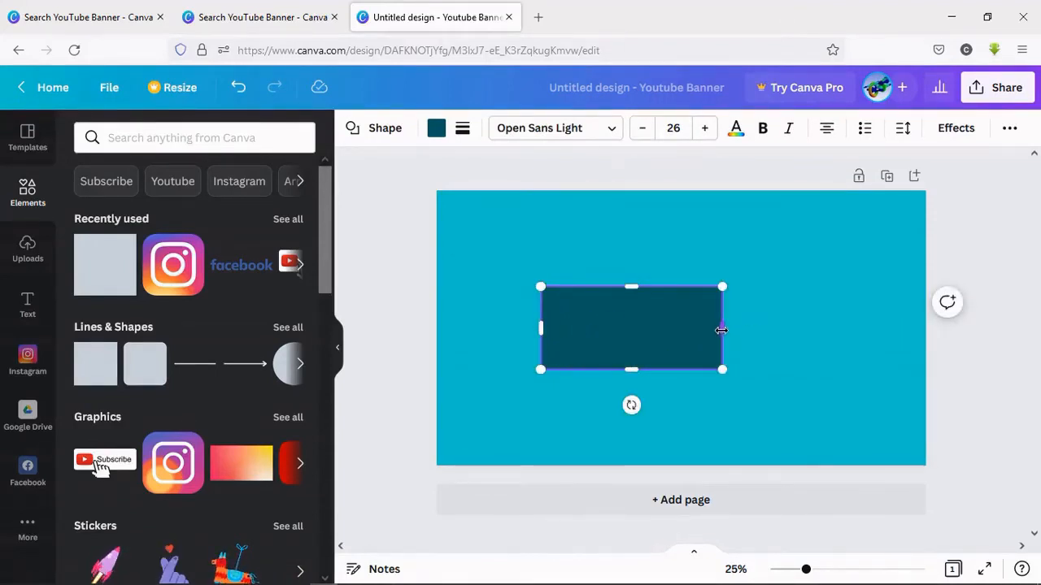
left_click_drag(721, 330, 762, 328)
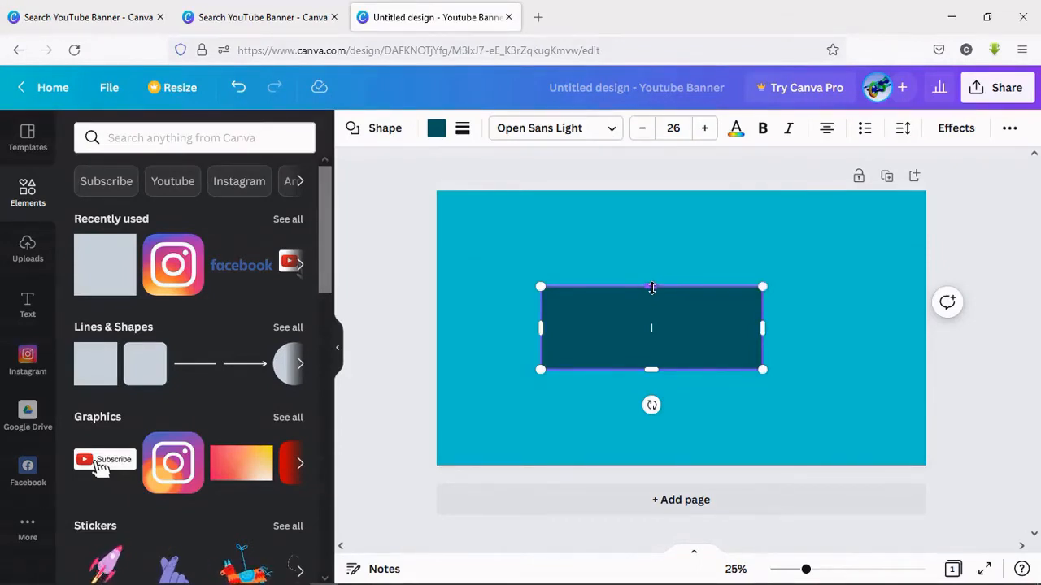
mouse_move(651, 287)
left_mouse_down()
mouse_move(653, 306)
mouse_move(653, 269)
mouse_move(653, 290)
left_mouse_up()
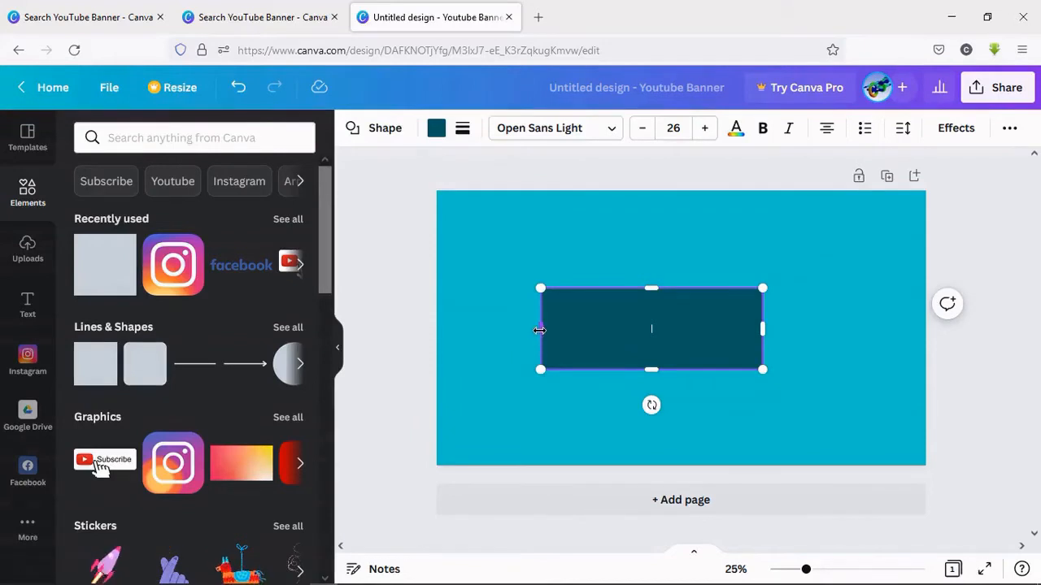
left_click_drag(538, 330, 500, 327)
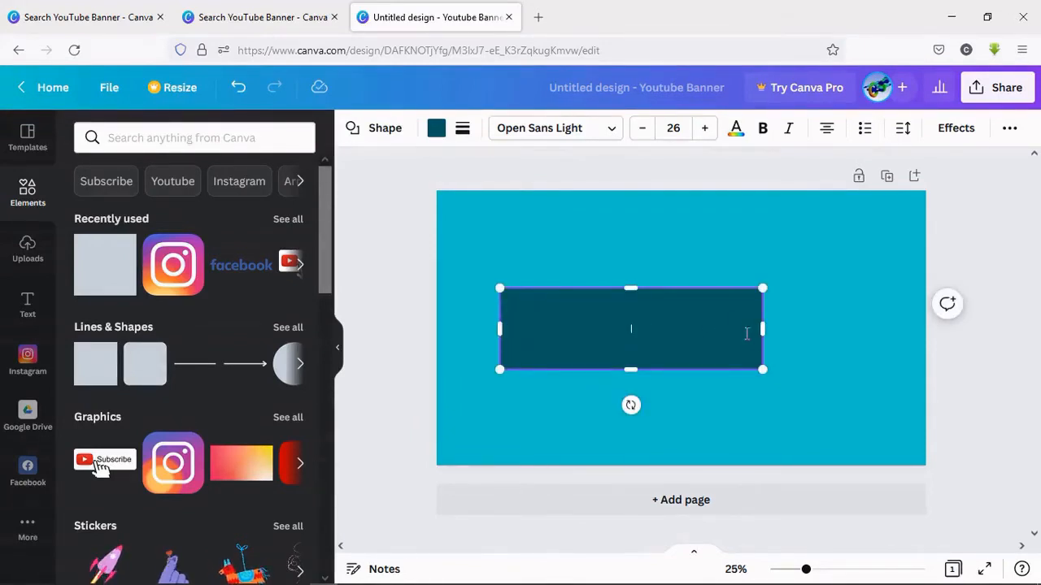
left_click_drag(762, 330, 794, 330)
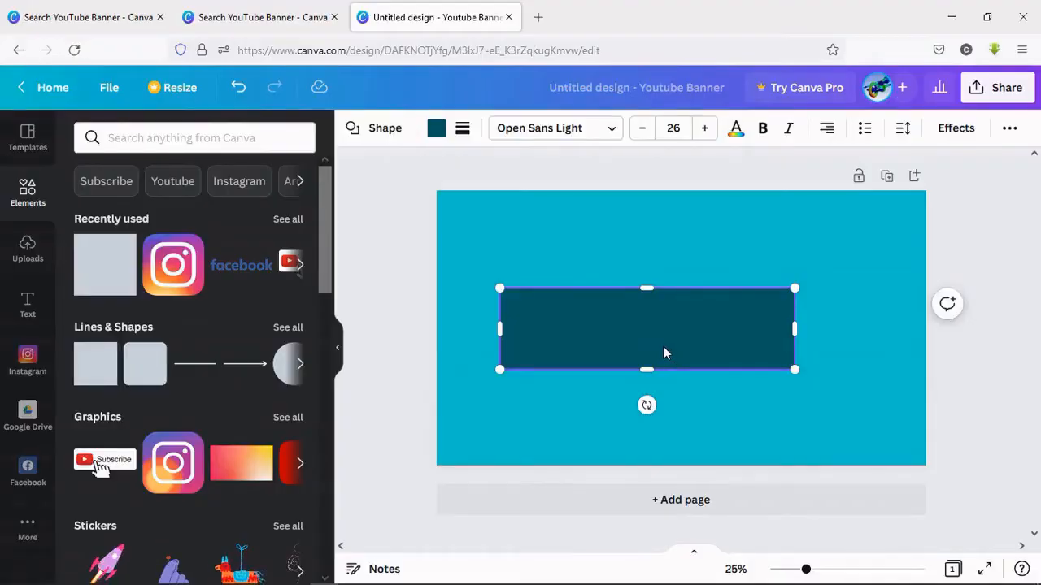
left_click_drag(662, 343, 695, 343)
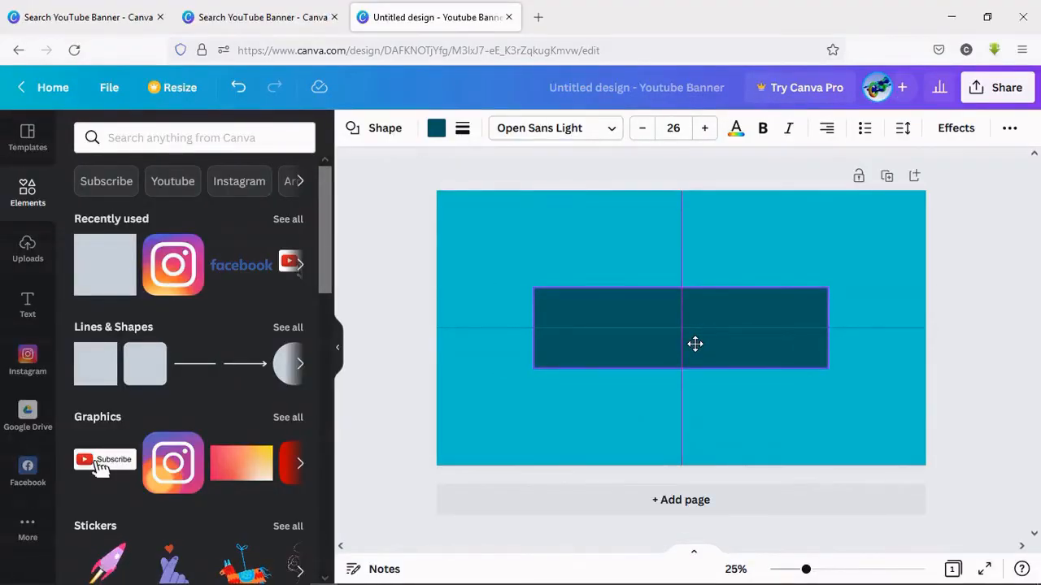
Step: Add a second square shape to the banner and color it violet
left_click_drag(695, 344, 695, 344)
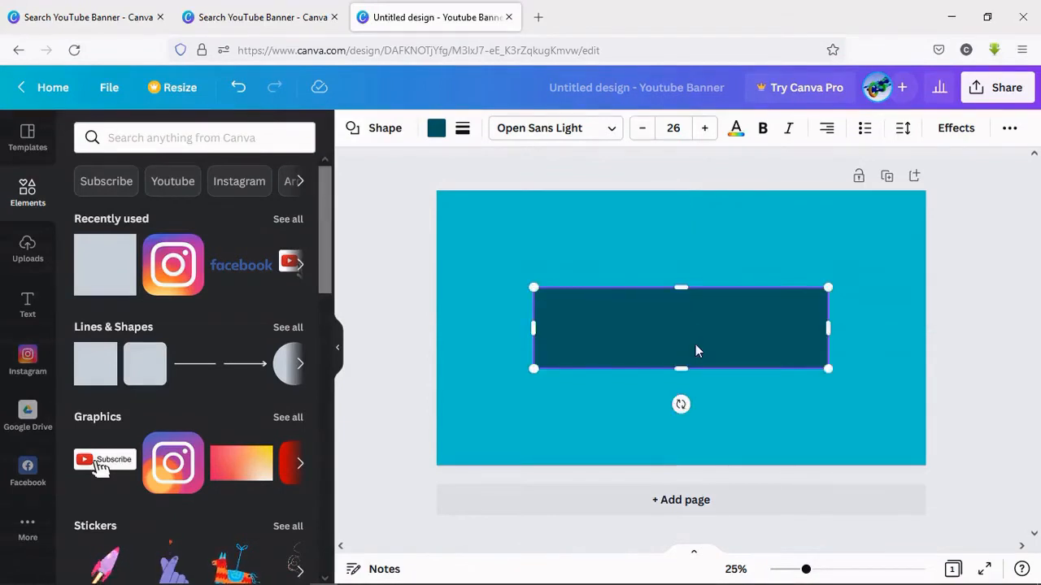
left_click(782, 249)
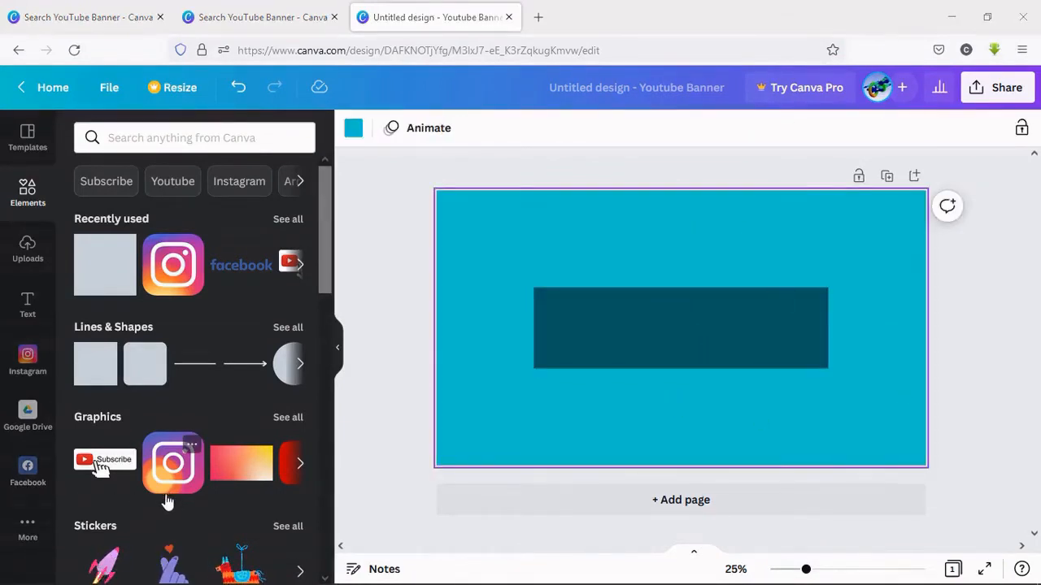
left_click(91, 365)
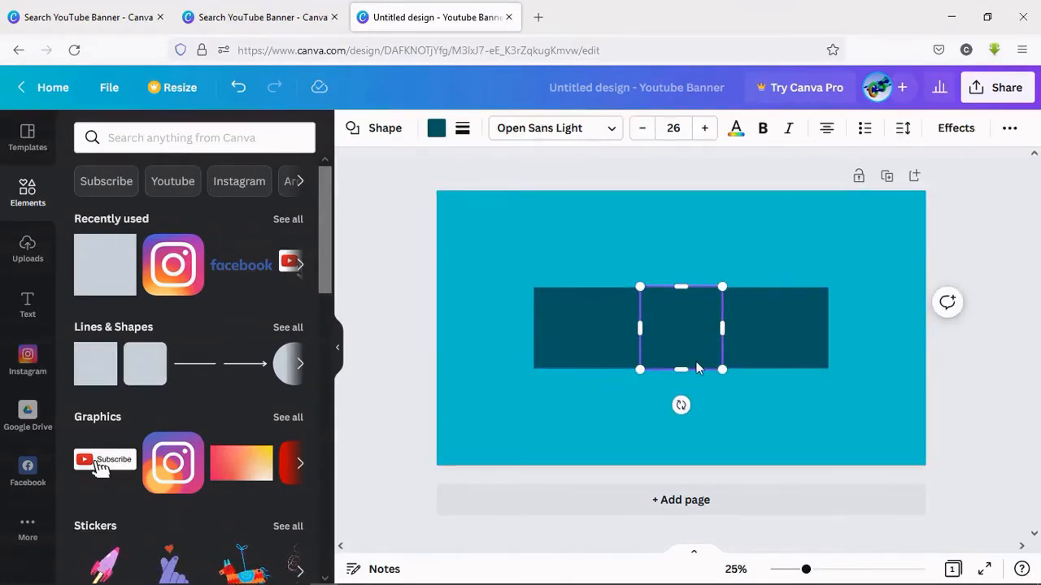
left_click(437, 130)
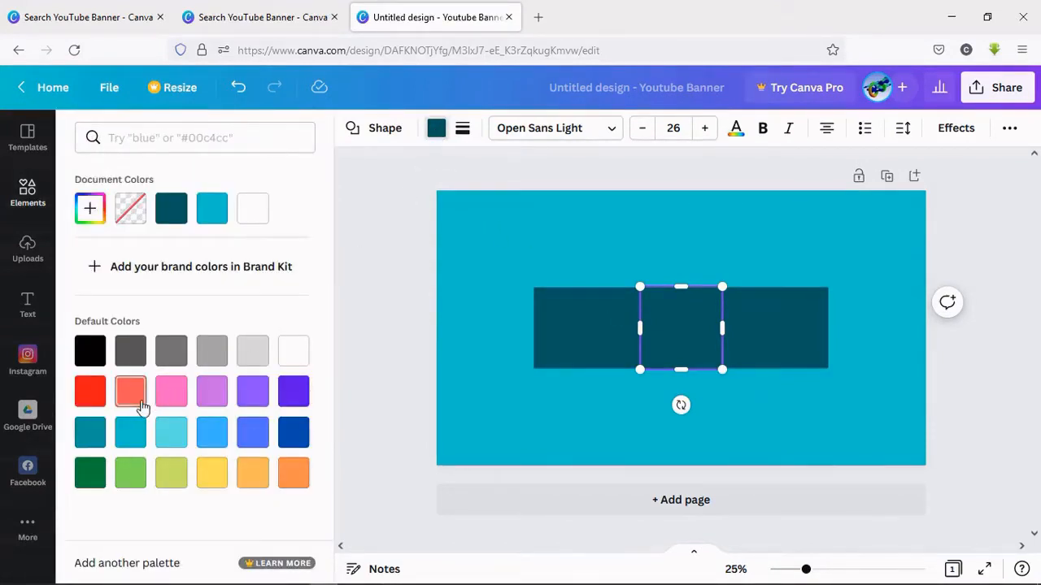
left_click(253, 391)
left_click(294, 395)
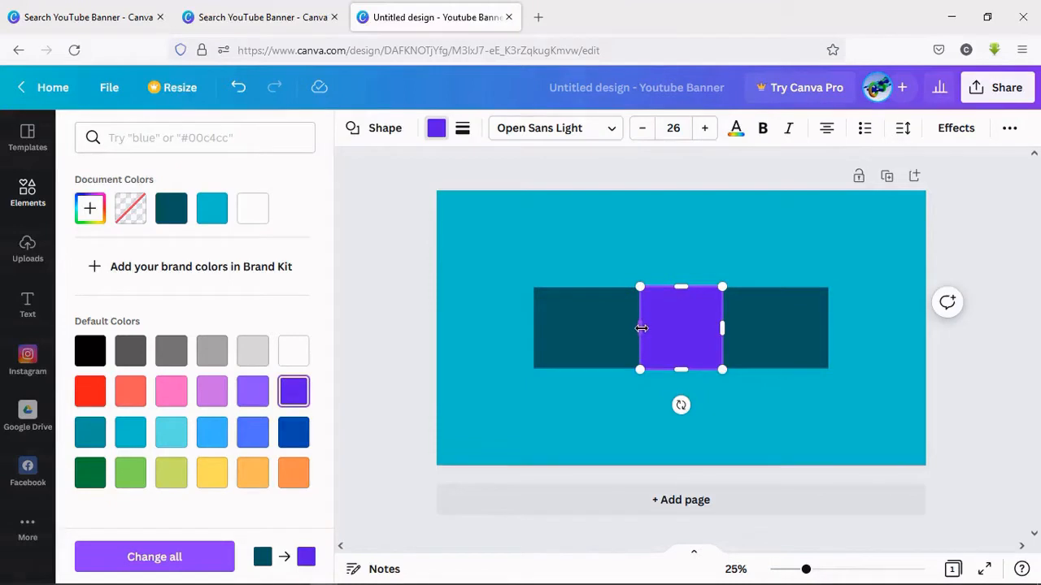
Step: Stretch the violet square sideways into a rectangle extending slightly past both ends of the dark teal rectangle
left_click_drag(642, 326, 629, 327)
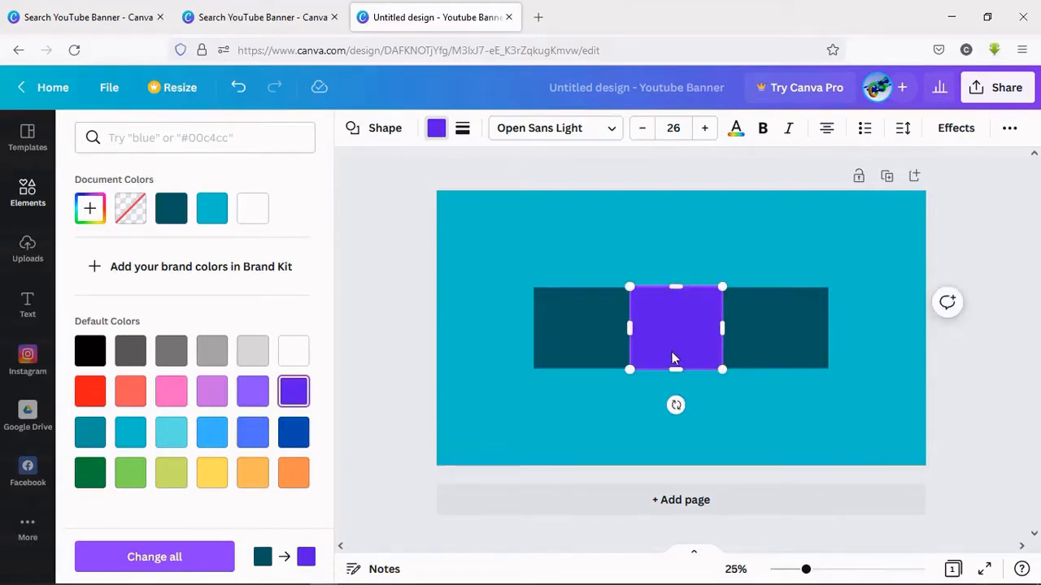
left_click_drag(629, 326, 507, 331)
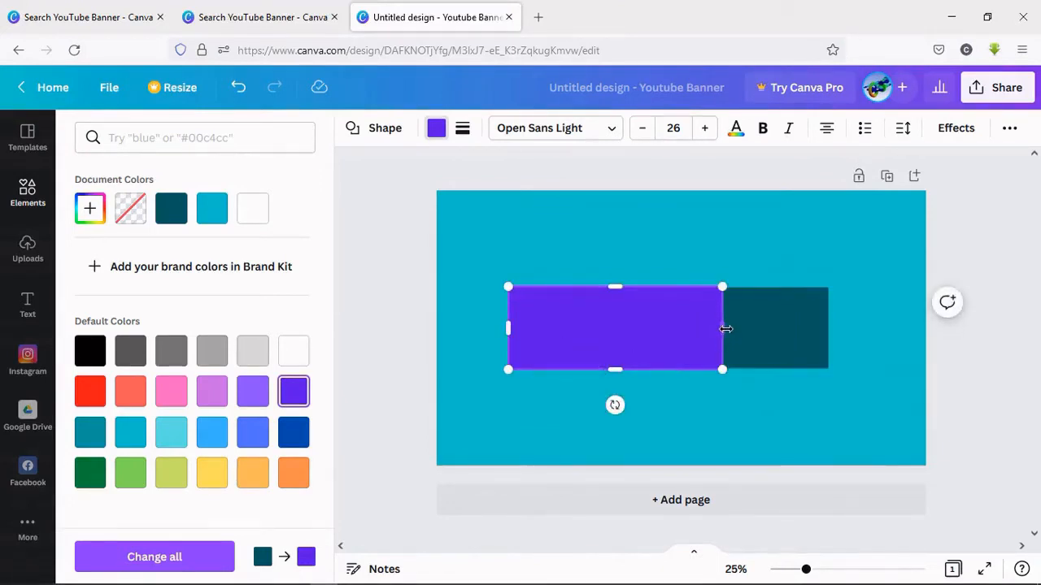
left_click_drag(724, 329, 859, 327)
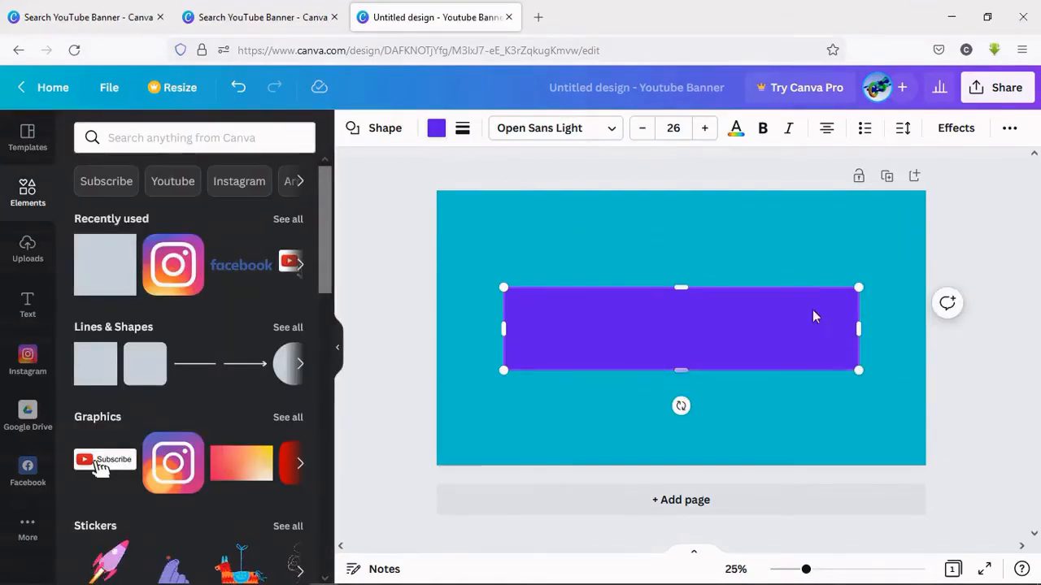
Step: Move the violet rectangle down to uncover the dark teal rectangle and set the teal one's transparency to 50
left_click_drag(671, 331, 670, 350)
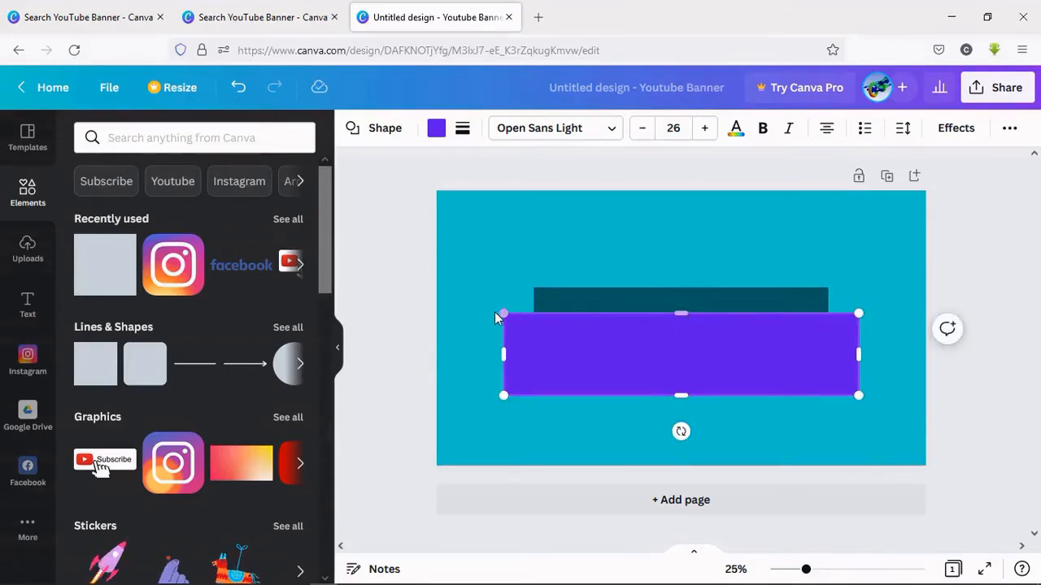
left_click(713, 303)
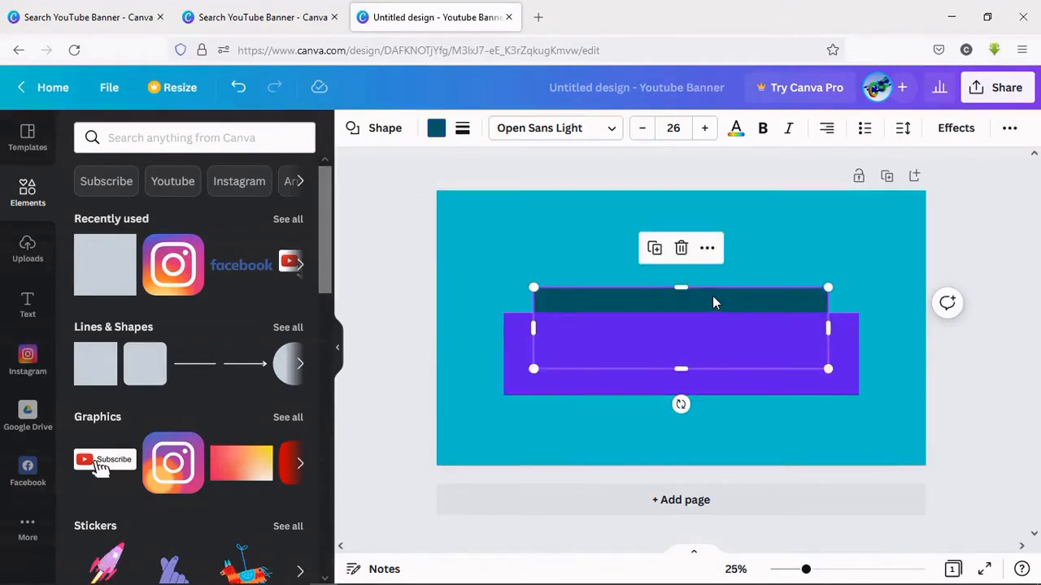
left_click(1009, 130)
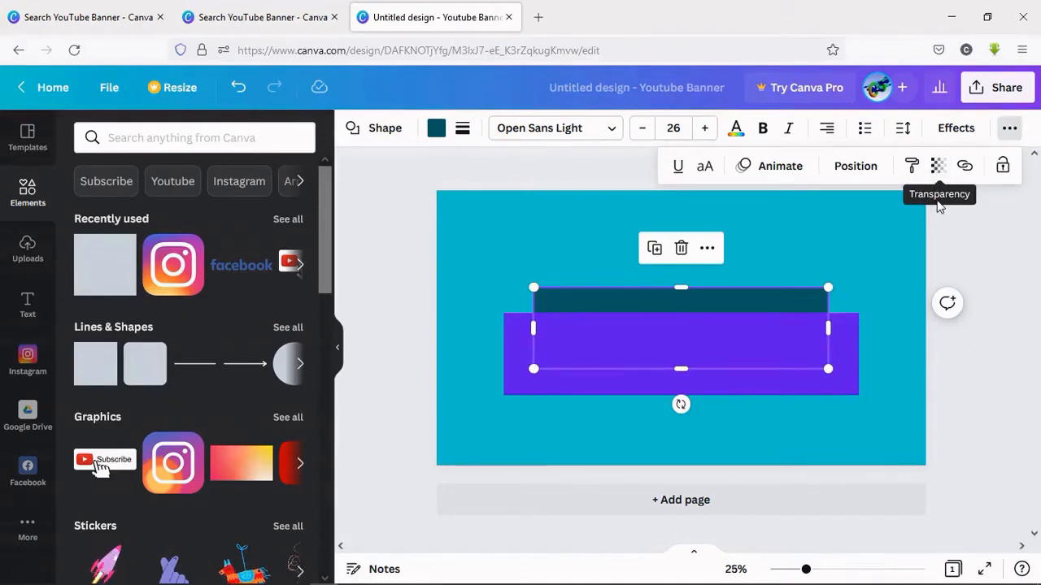
left_click(940, 168)
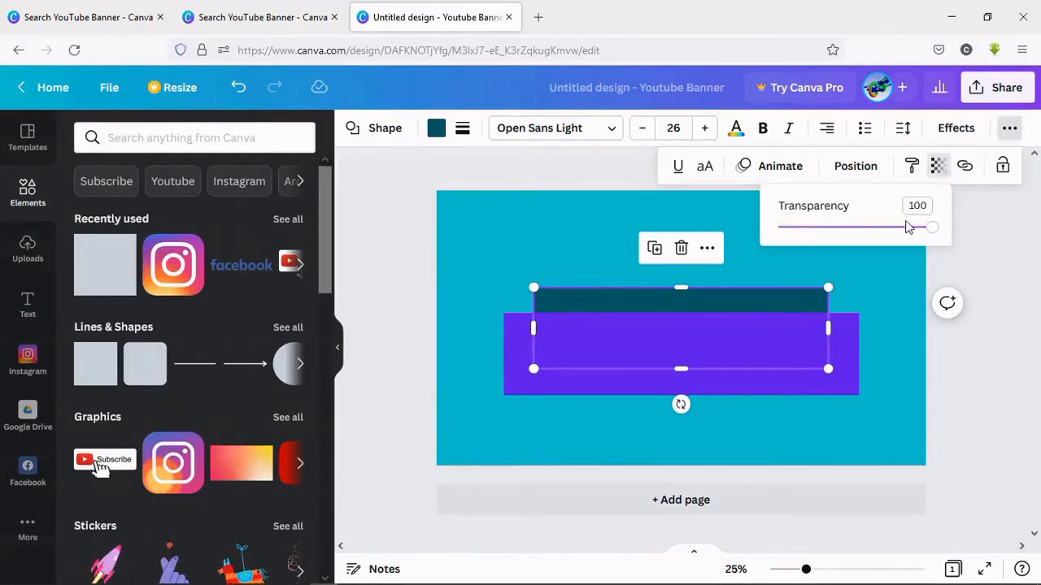
left_click_drag(931, 232, 858, 241)
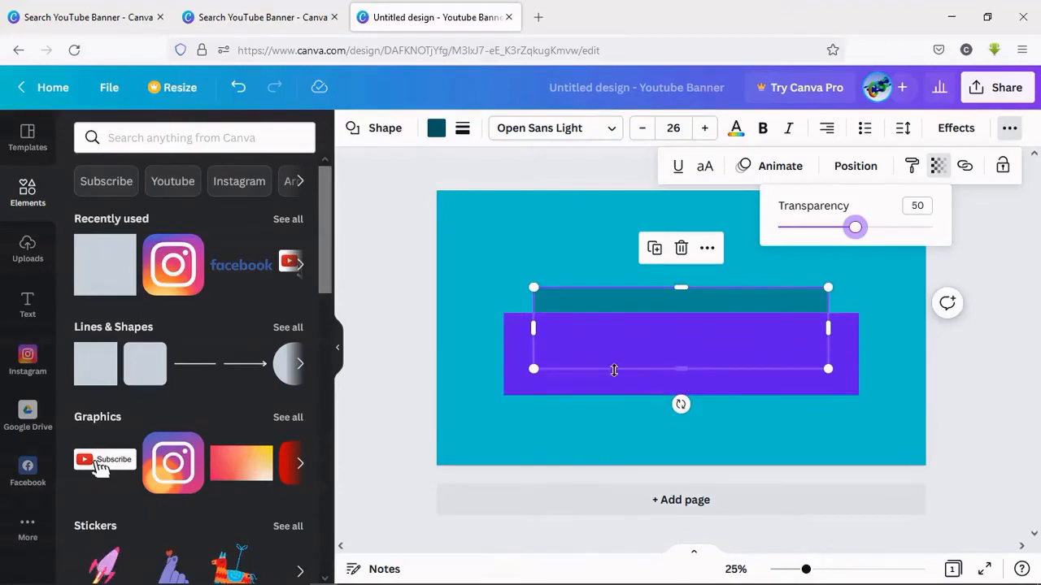
Step: Move the violet rectangle back over the dark teal one and set its transparency to 50
left_click(841, 349)
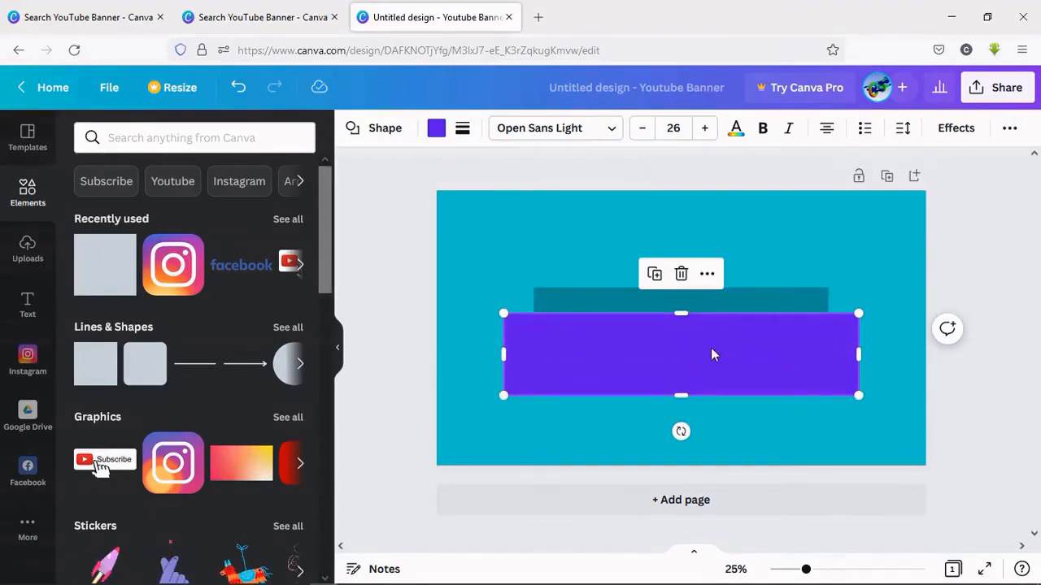
left_click_drag(712, 355, 715, 322)
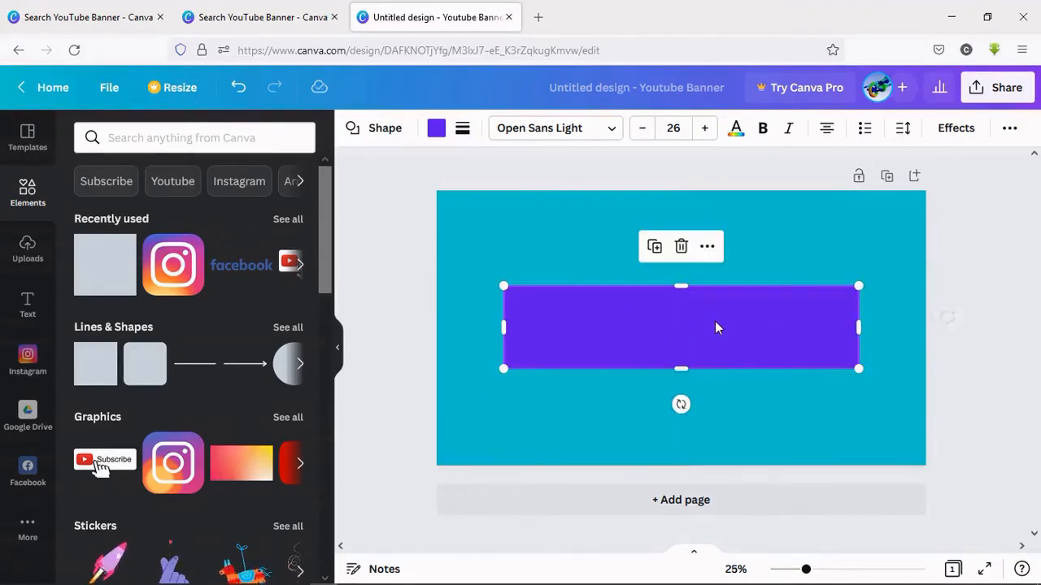
left_click(1009, 132)
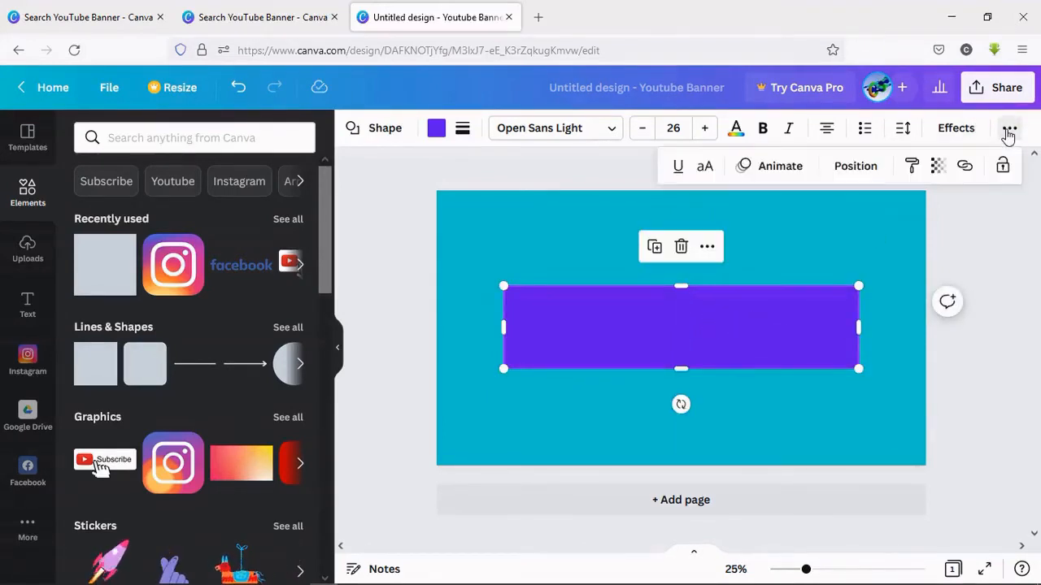
left_click(939, 174)
left_click_drag(929, 235, 858, 243)
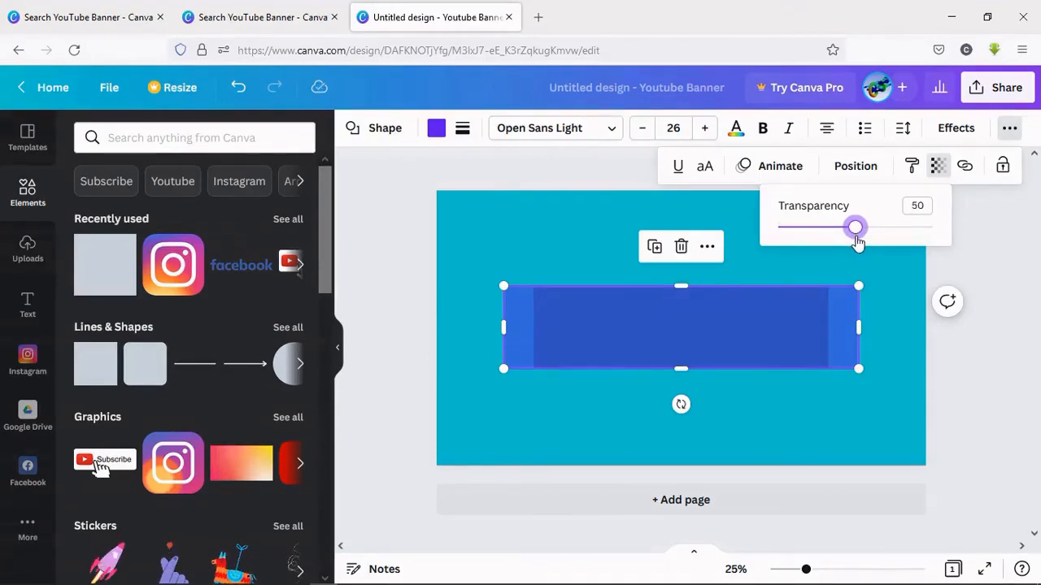
left_click(756, 424)
left_click(755, 423)
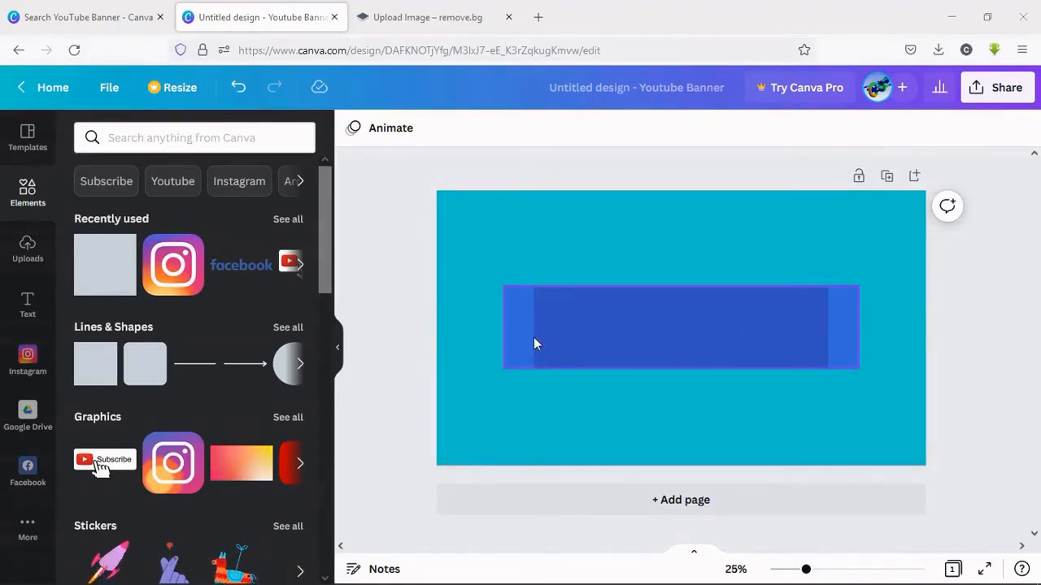
Step: Switch to remove.bg, upload the portrait photo for background removal and download the preview-size cutout
left_click(392, 23)
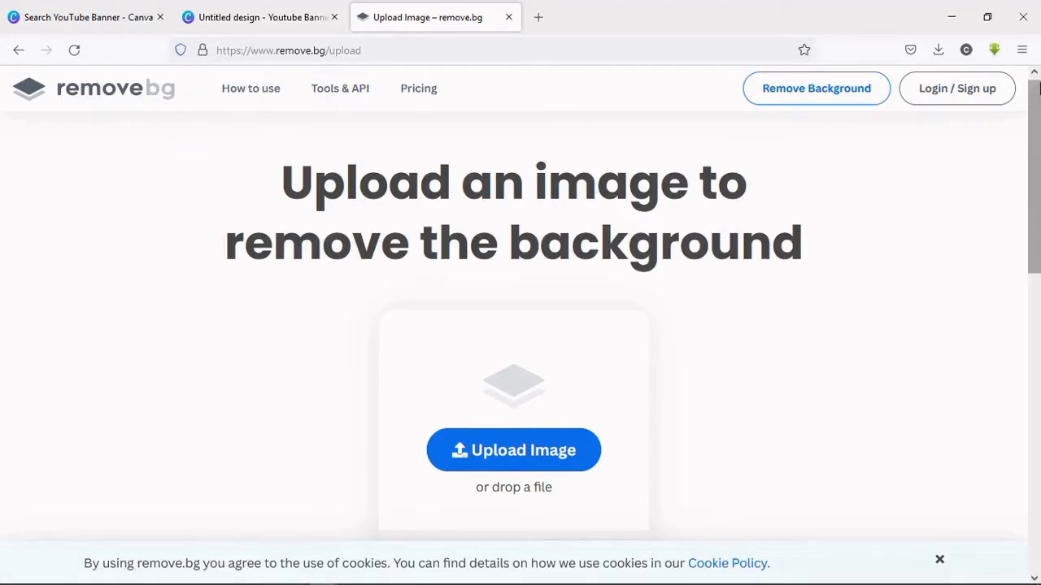
scroll(437, 190, "down", 3)
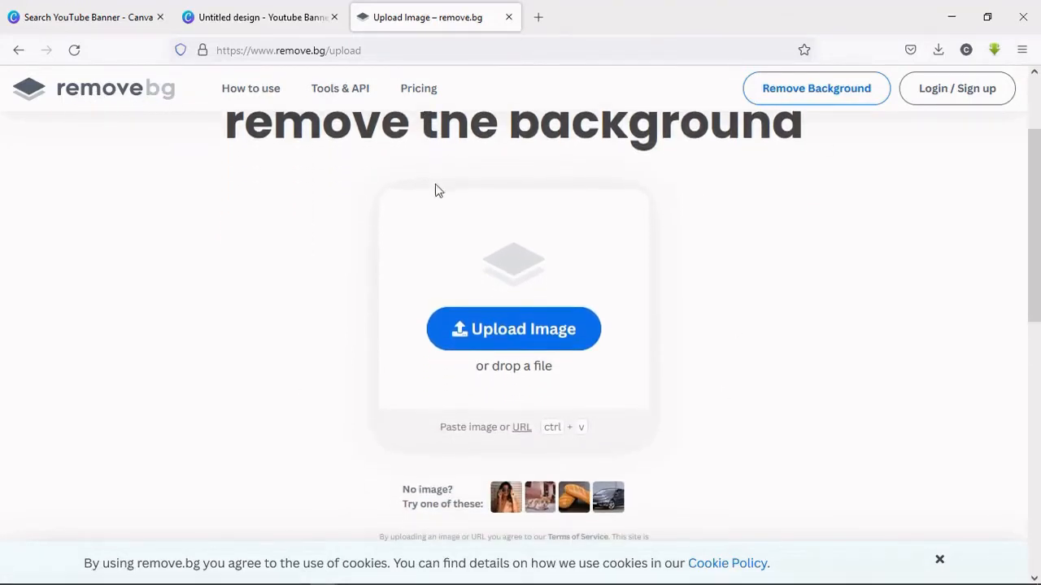
left_click(518, 333)
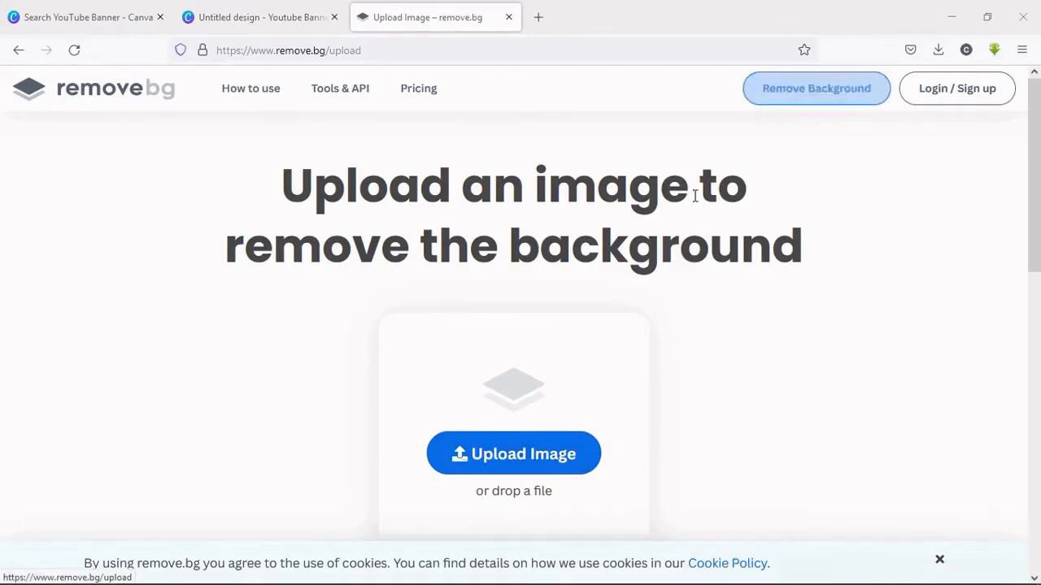
left_click(477, 461)
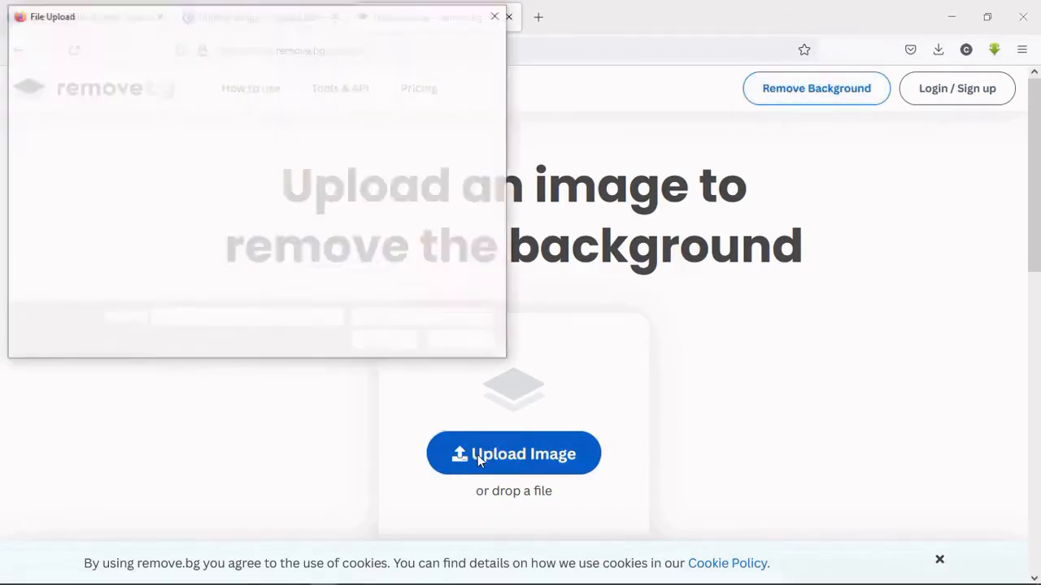
left_click(386, 341)
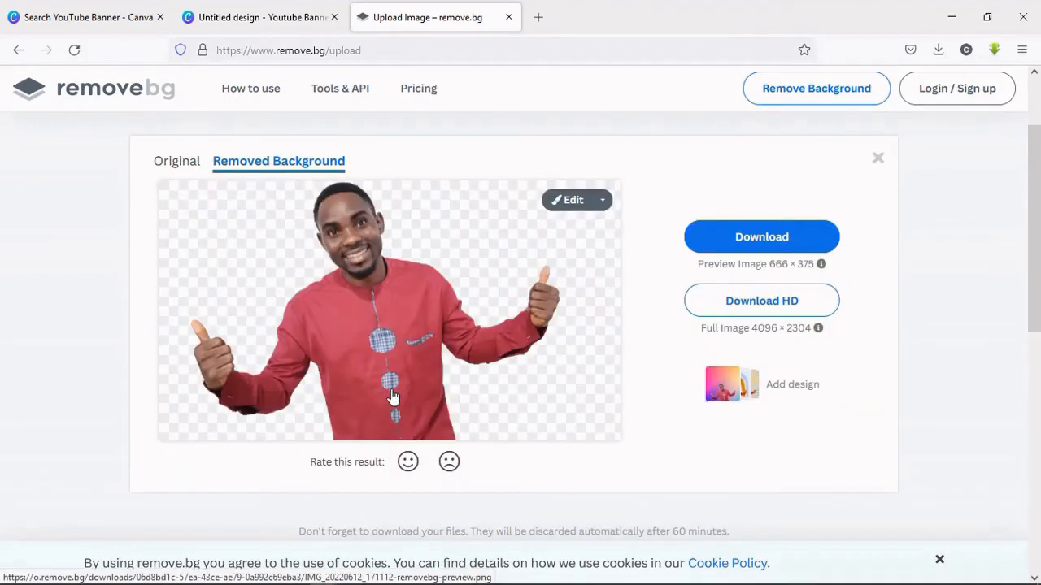
left_click(726, 245)
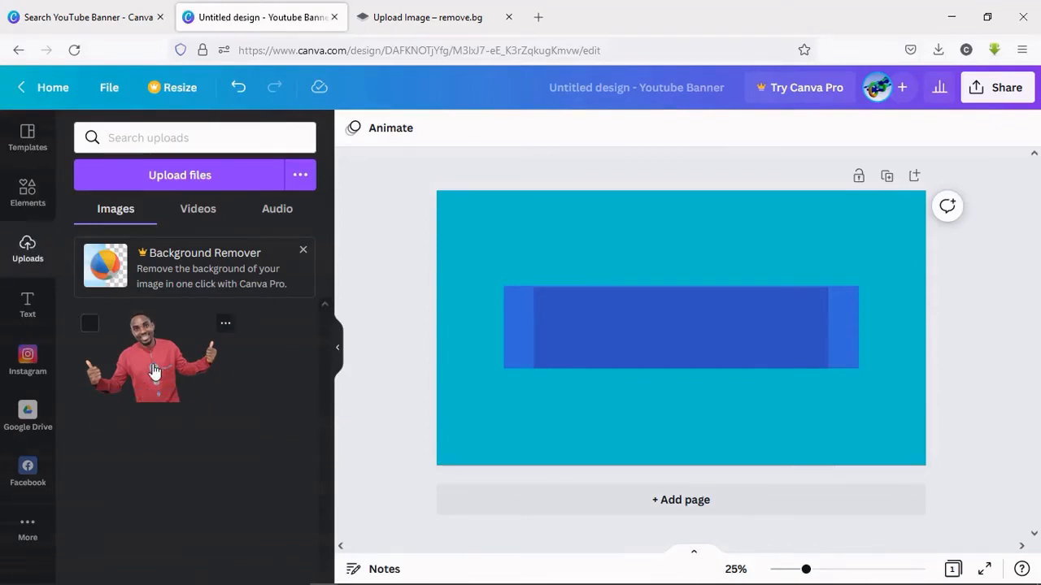
Step: Place the uploaded cutout photo on the banner, shrink it to fit the rectangle's height and position it near the rectangle's right end
left_click_drag(154, 372, 545, 314)
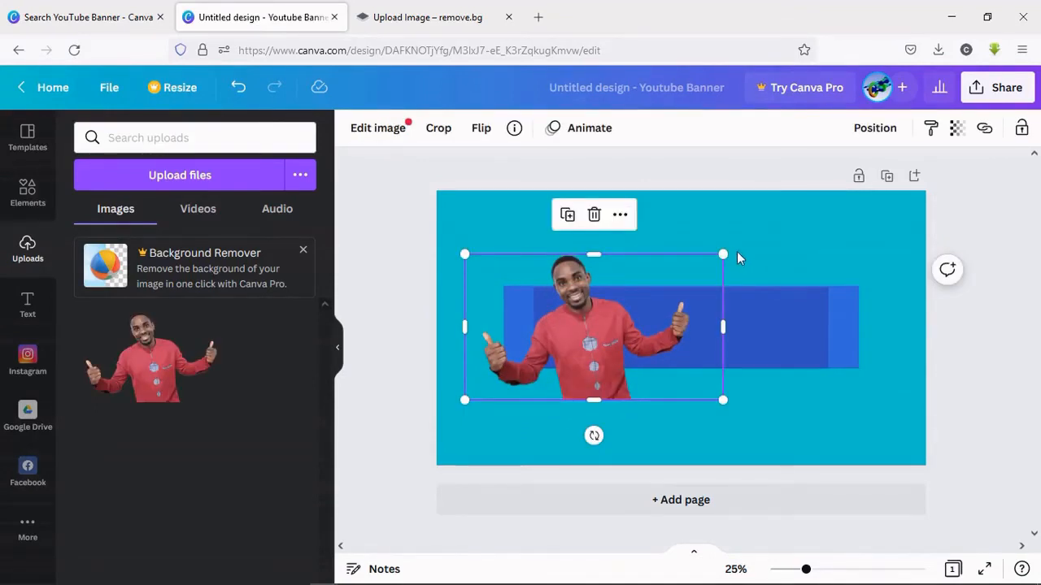
left_click_drag(725, 252, 586, 330)
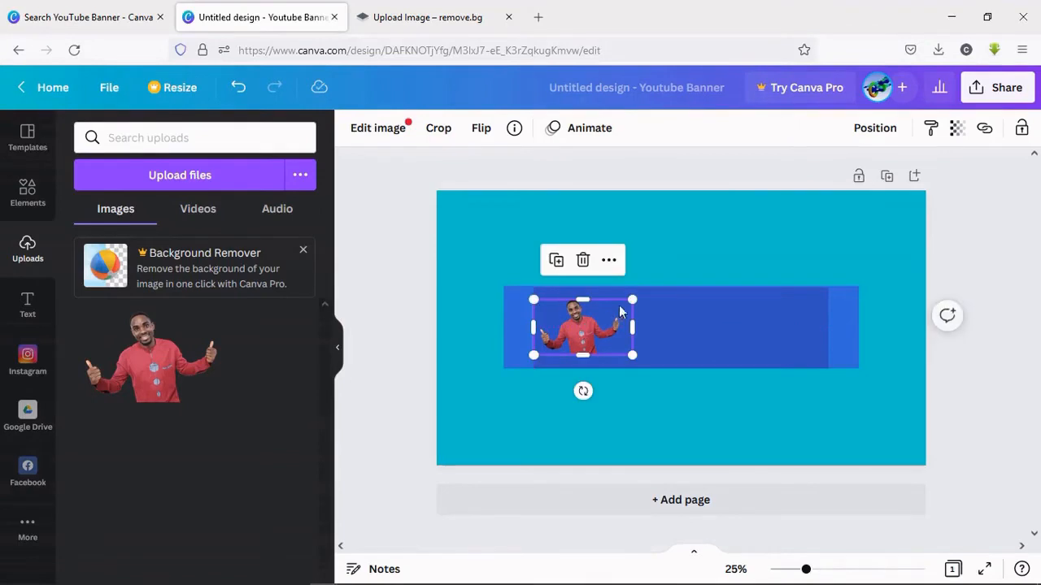
left_click_drag(634, 298, 648, 290)
left_click_drag(600, 328, 789, 333)
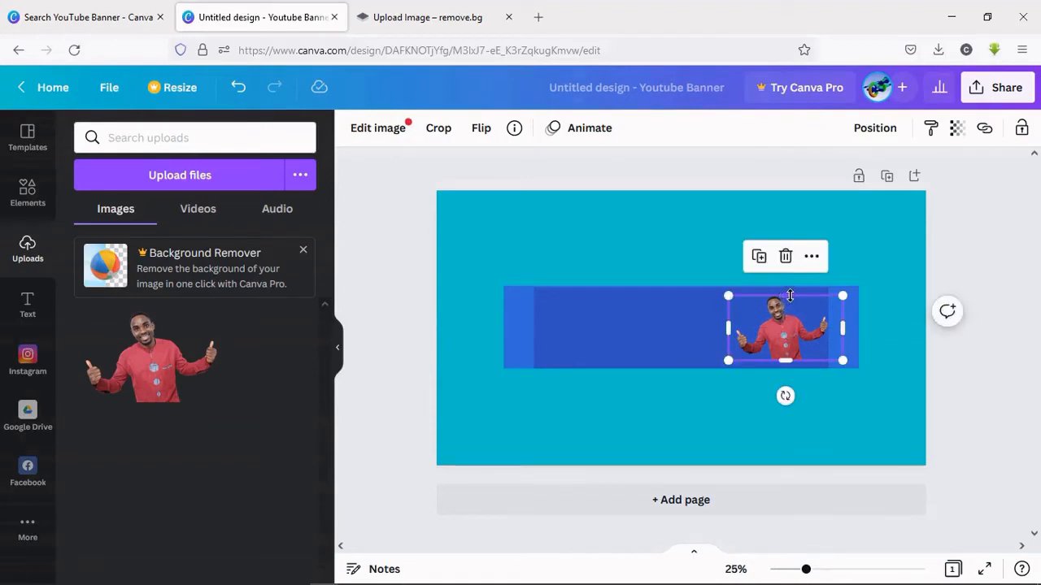
left_click_drag(728, 298, 718, 286)
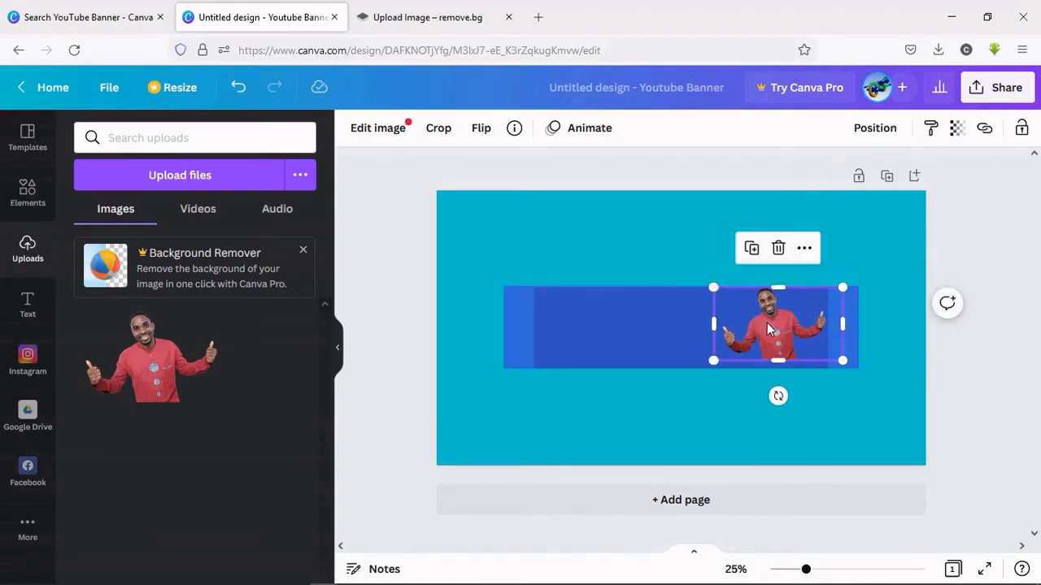
left_click_drag(768, 323, 770, 327)
left_click(472, 291)
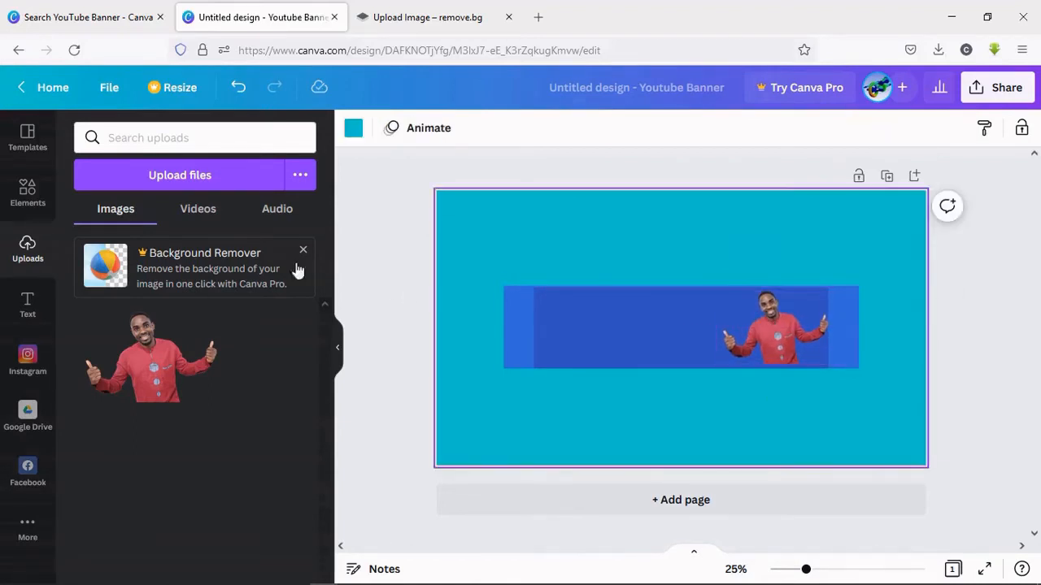
Step: Add a heading to the banner and replace its text with "CHILEAD TECH"
left_click(25, 312)
left_click(189, 255)
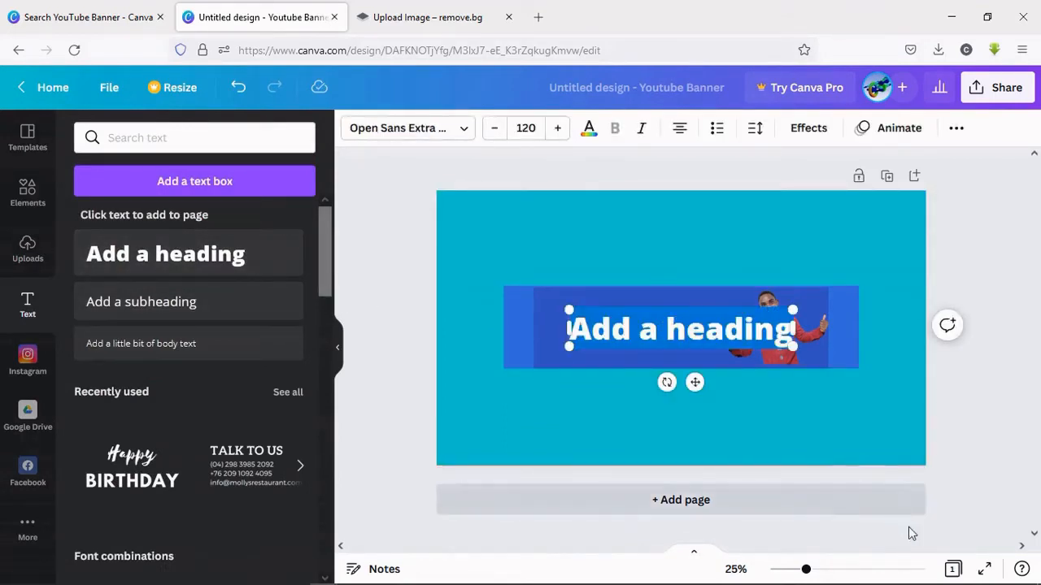
left_click(959, 578)
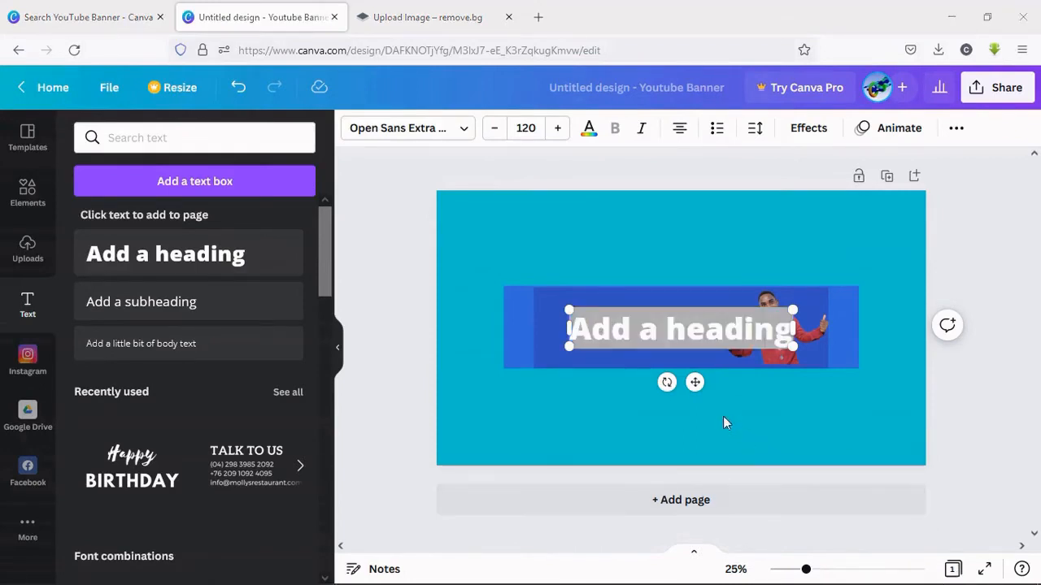
left_click(644, 324)
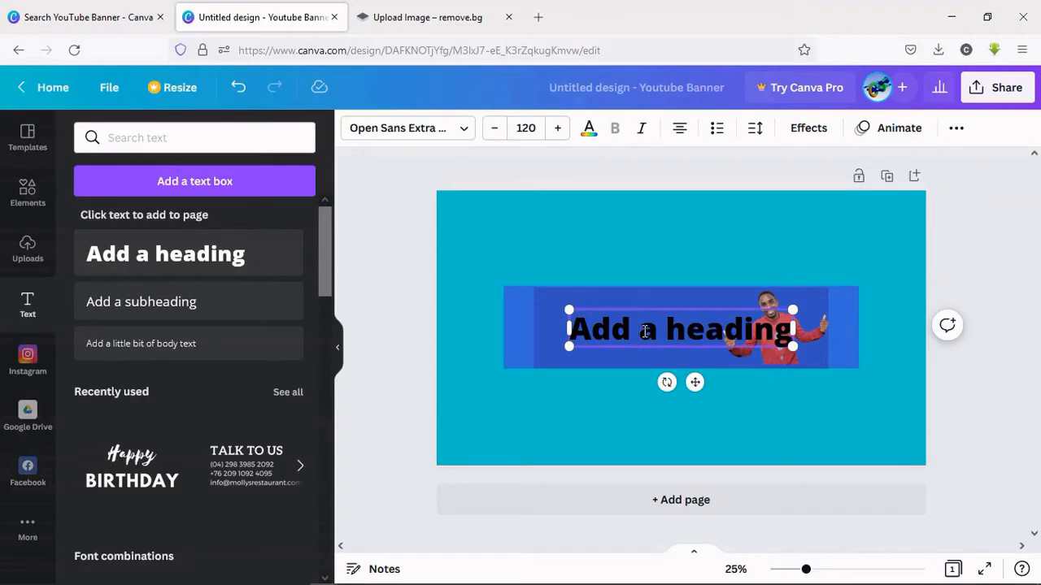
key("ctrl+a")
key("BackSpace")
type("c")
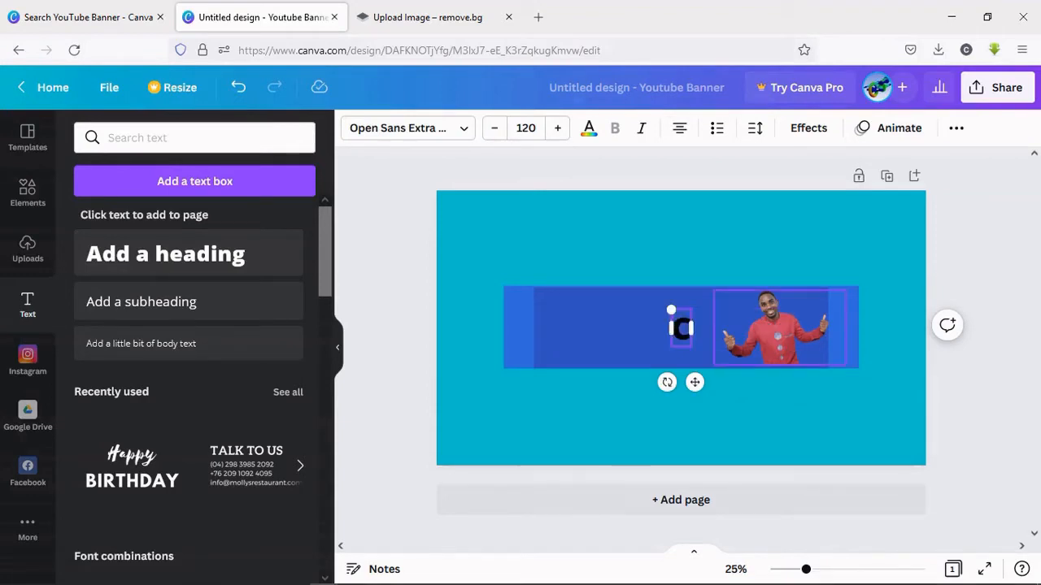
type("HILE")
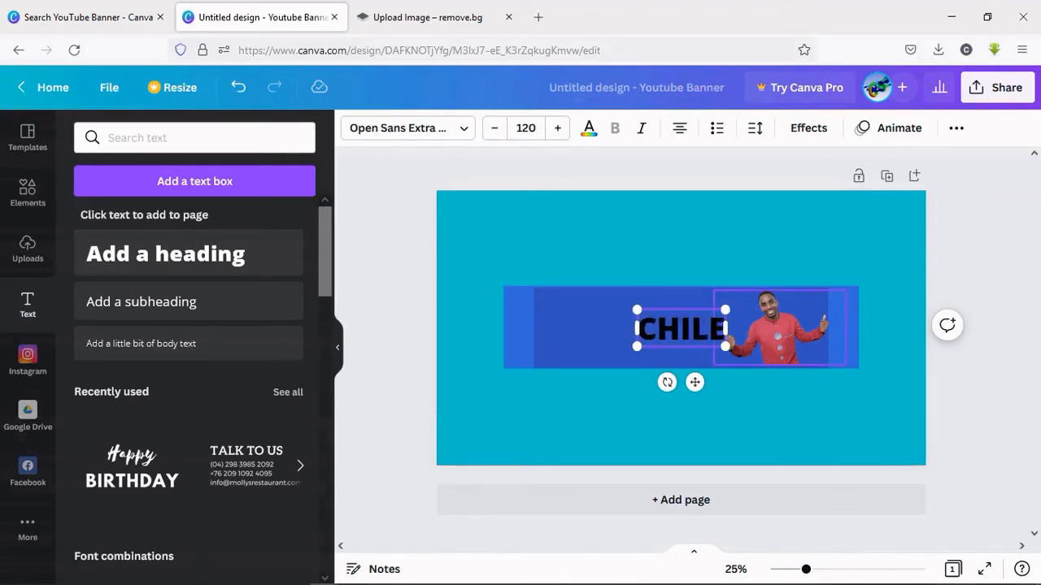
type("AD TECH")
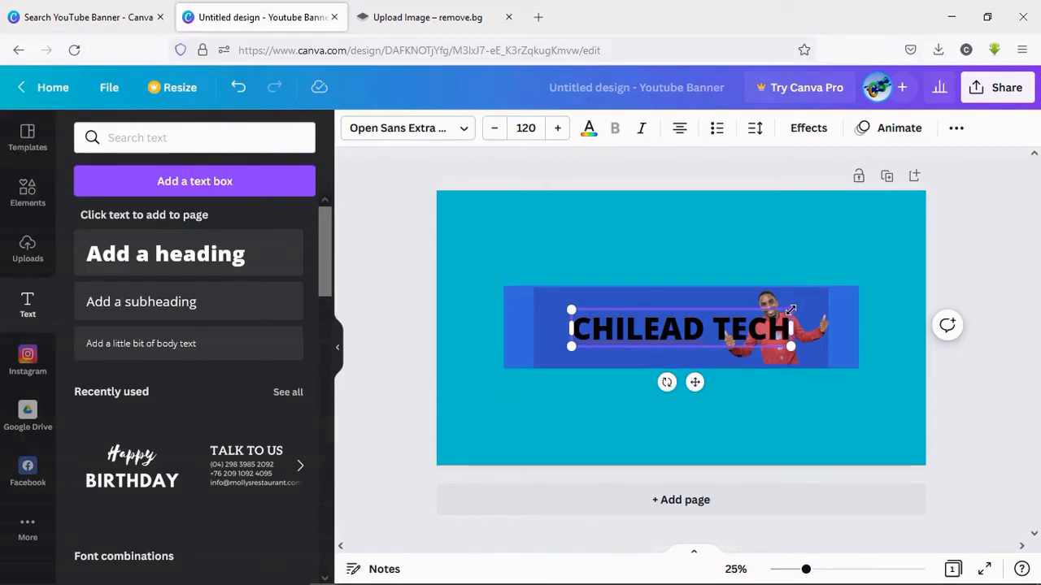
Step: Resize the CHILEAD TECH heading to font size 81.5 and position it along the rectangle's upper edge, beside the cutout photo
left_click_drag(790, 307, 703, 322)
left_click_drag(646, 336, 653, 334)
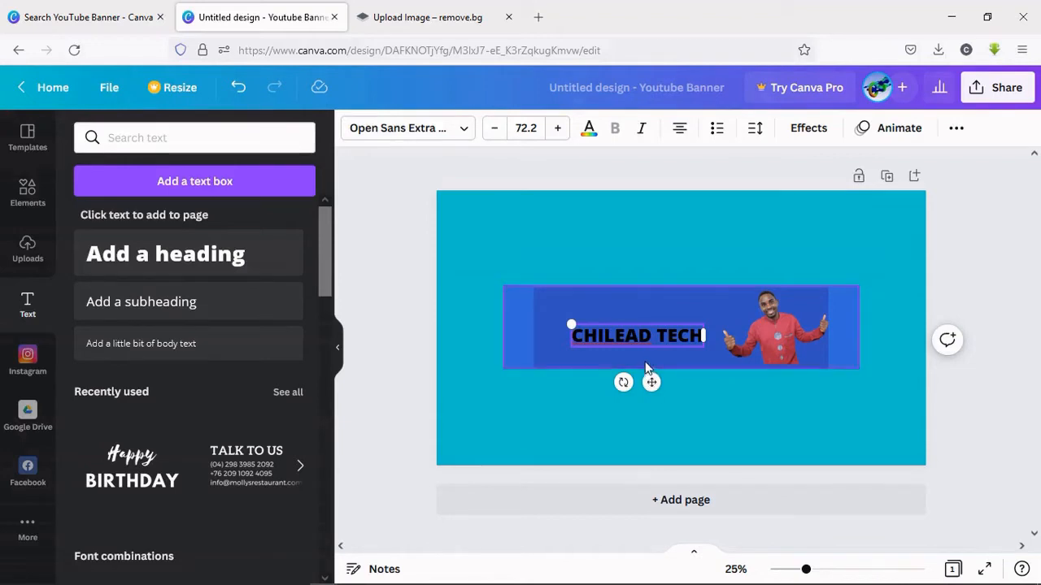
left_click_drag(651, 382, 669, 351)
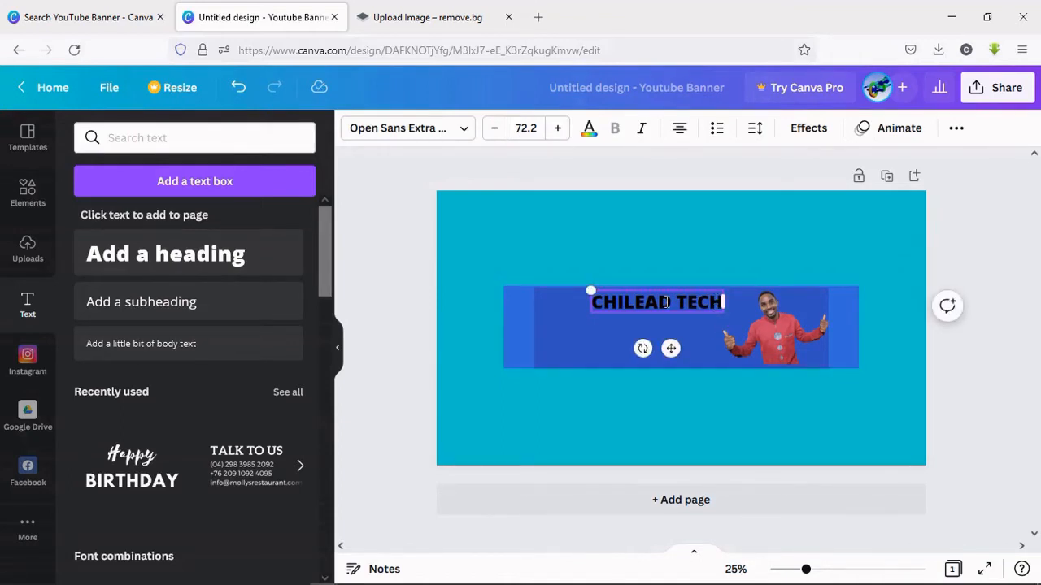
left_click_drag(588, 291, 574, 291)
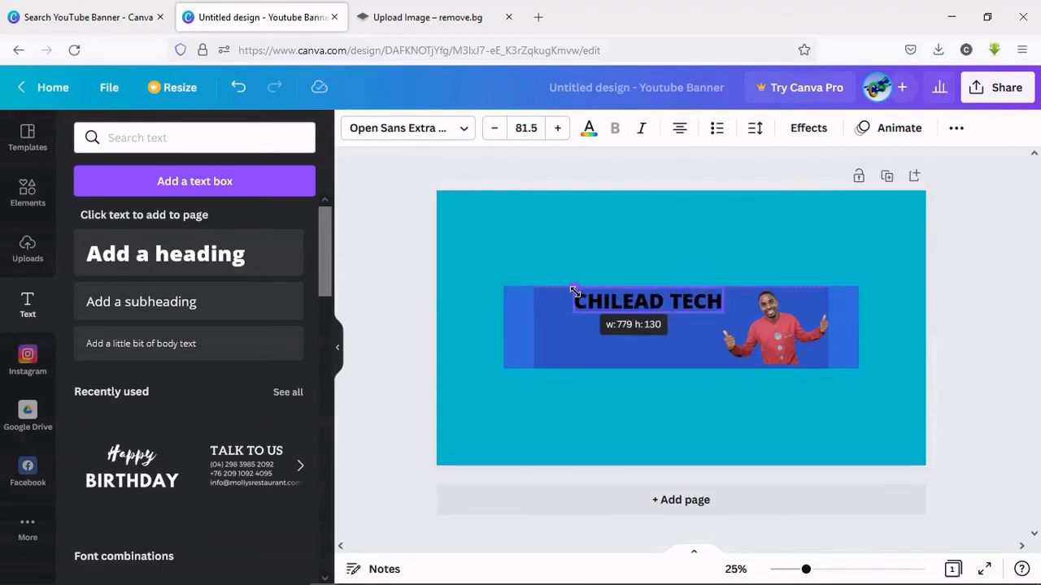
left_click_drag(574, 291, 574, 291)
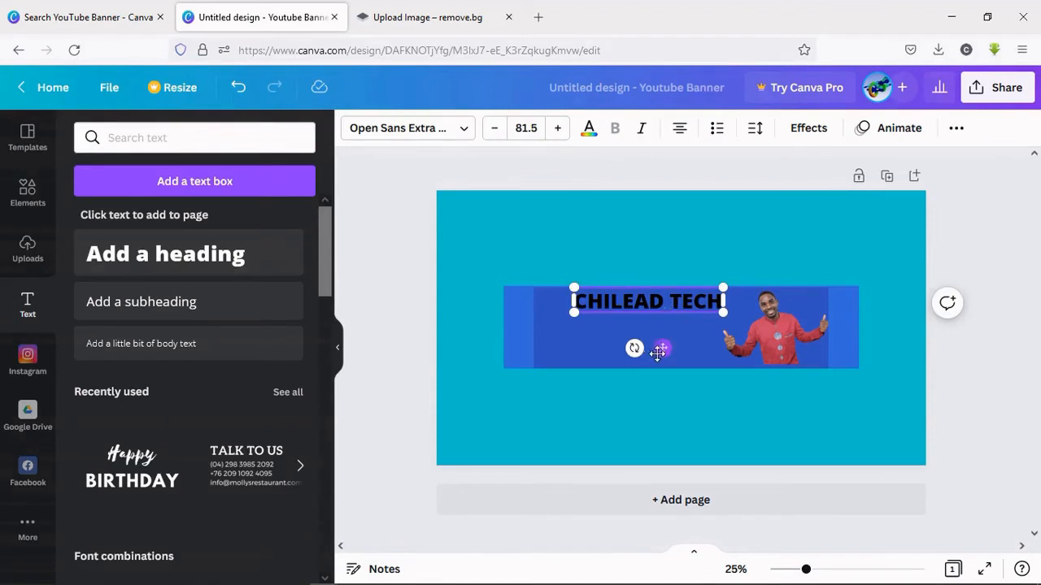
left_click_drag(662, 351, 676, 353)
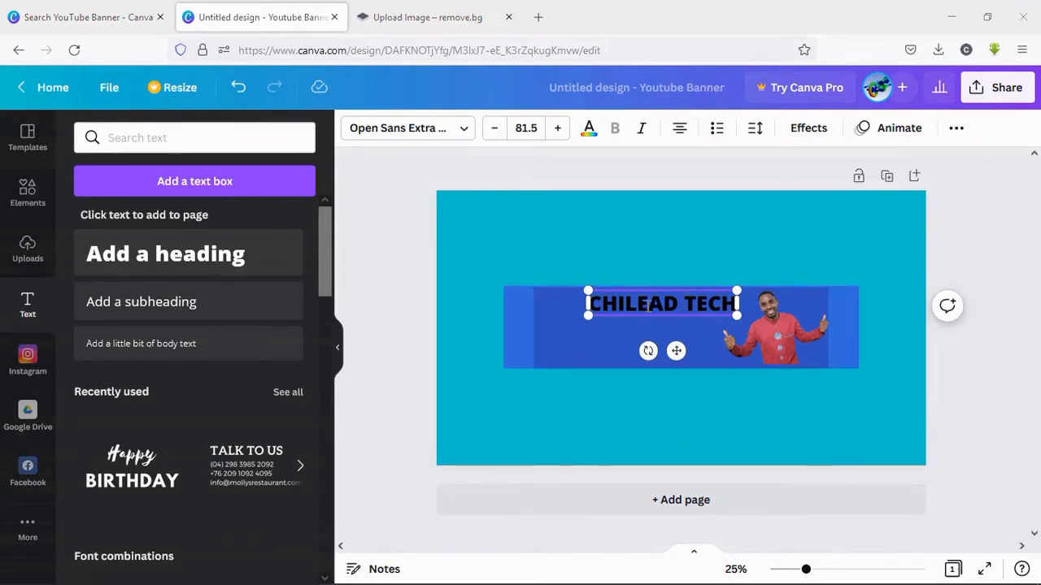
Step: Change the CHILEAD TECH heading's text color to the default coral red
left_click(590, 132)
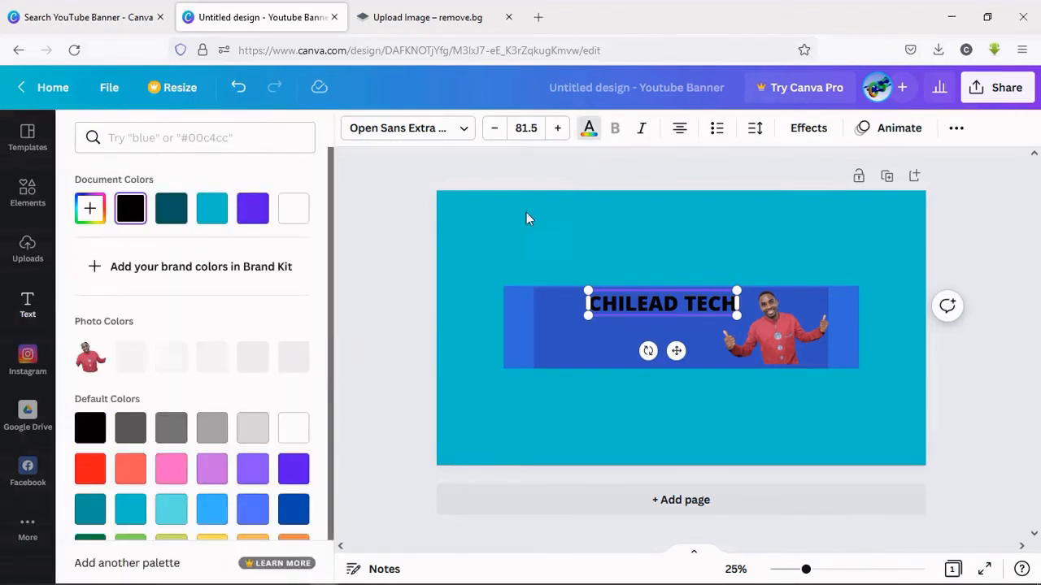
left_click(89, 475)
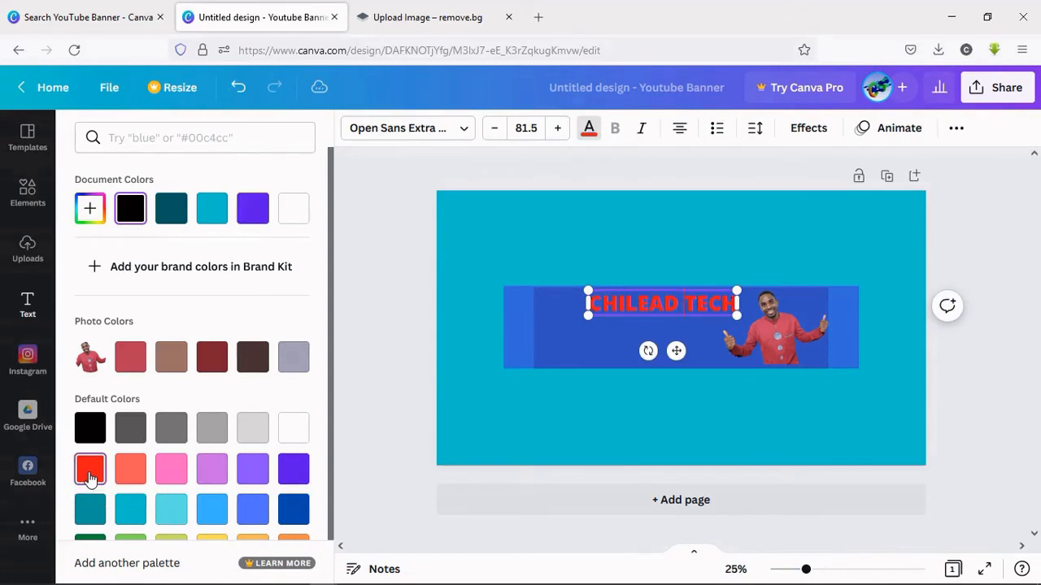
left_click(140, 475)
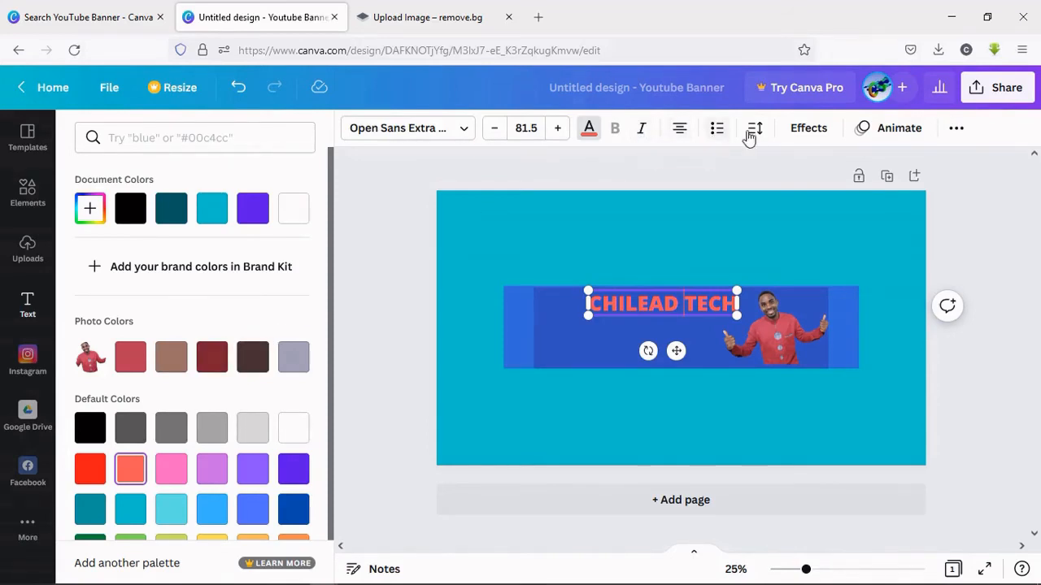
Step: Apply the Splice text effect to the CHILEAD TECH heading and deselect it
left_click(803, 132)
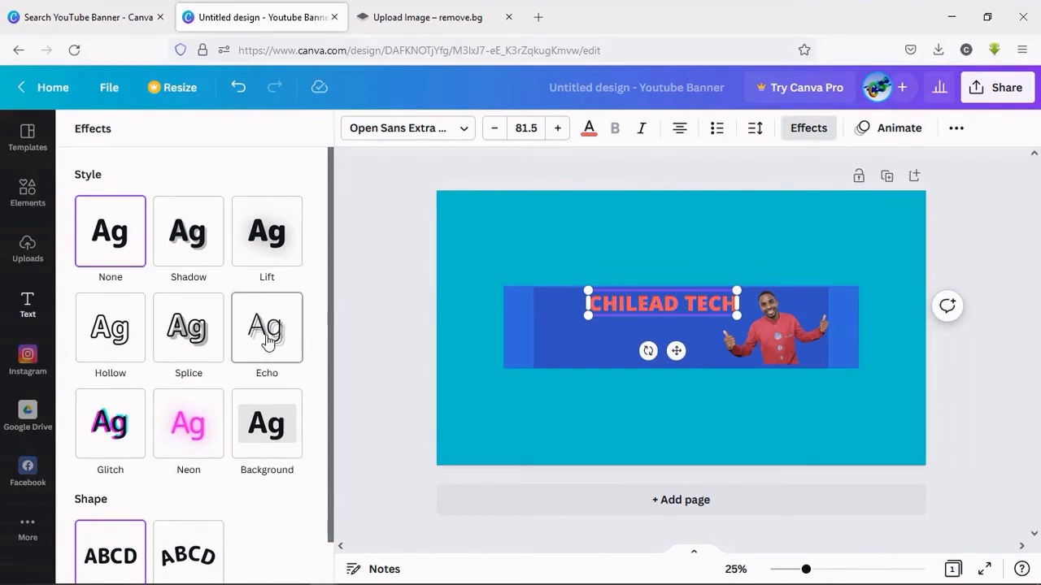
left_click(268, 342)
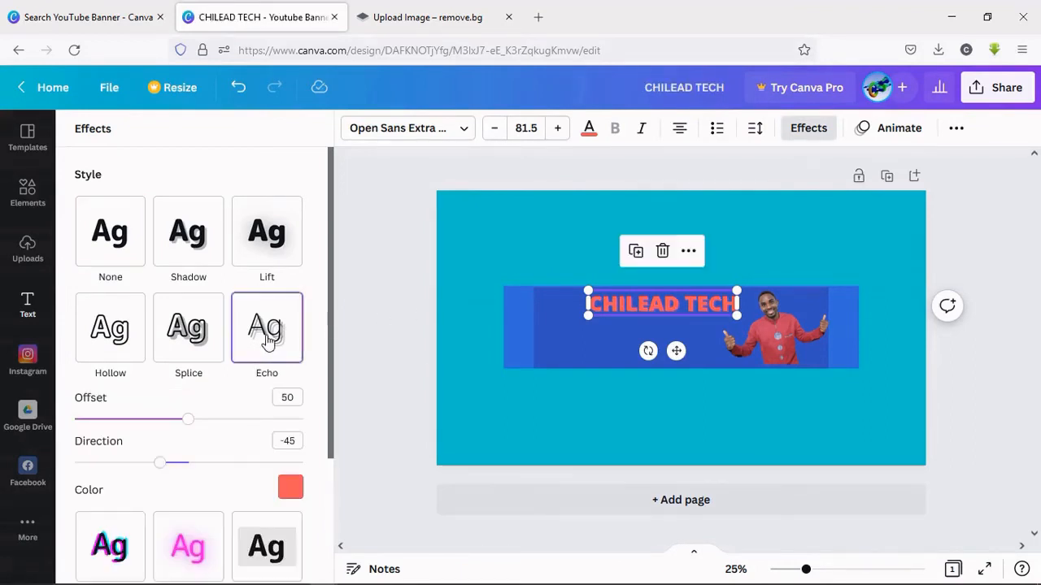
left_click(189, 335)
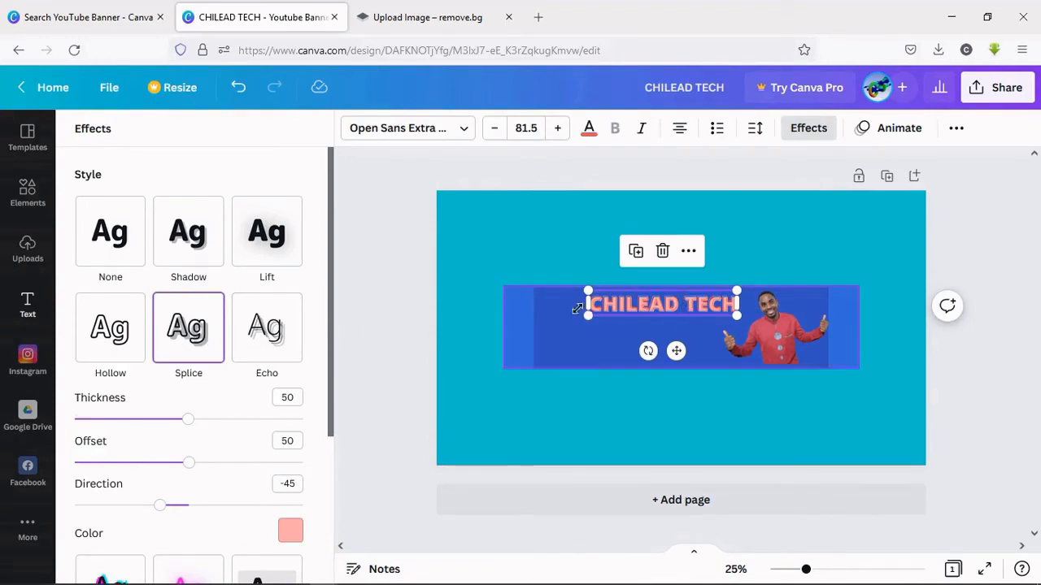
left_click(538, 231)
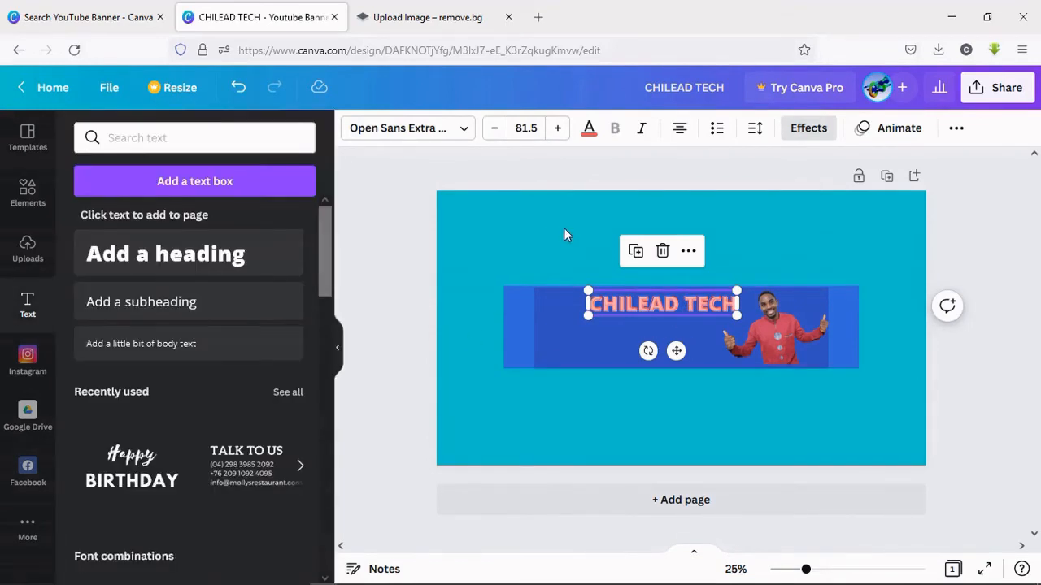
left_click(564, 231)
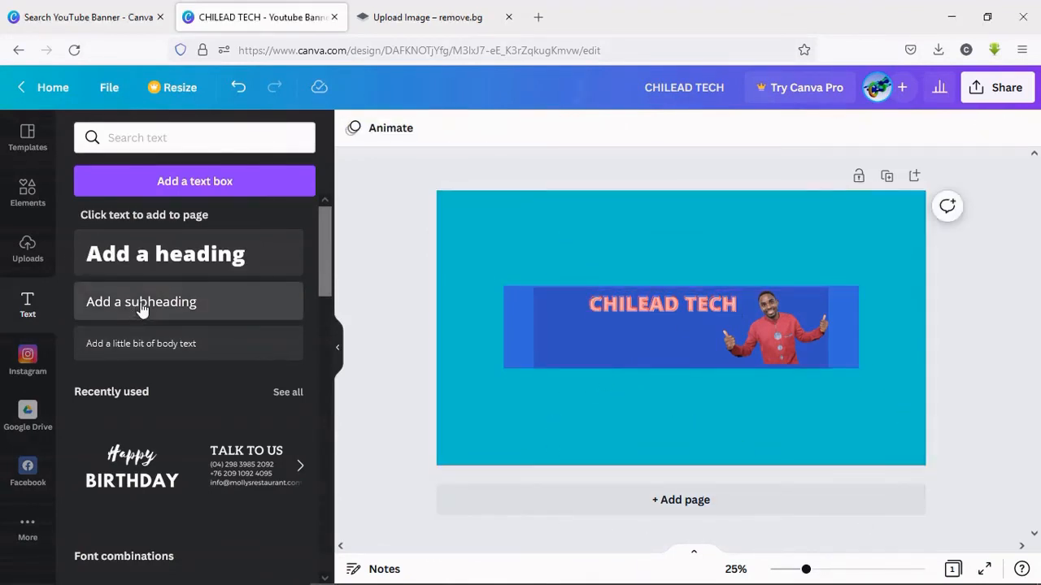
Step: Add a subheading below the heading and replace its text with "ACCESS OUR TRAINING FOR FREE USING THE LINK BELOW"
left_click_drag(139, 308, 634, 327)
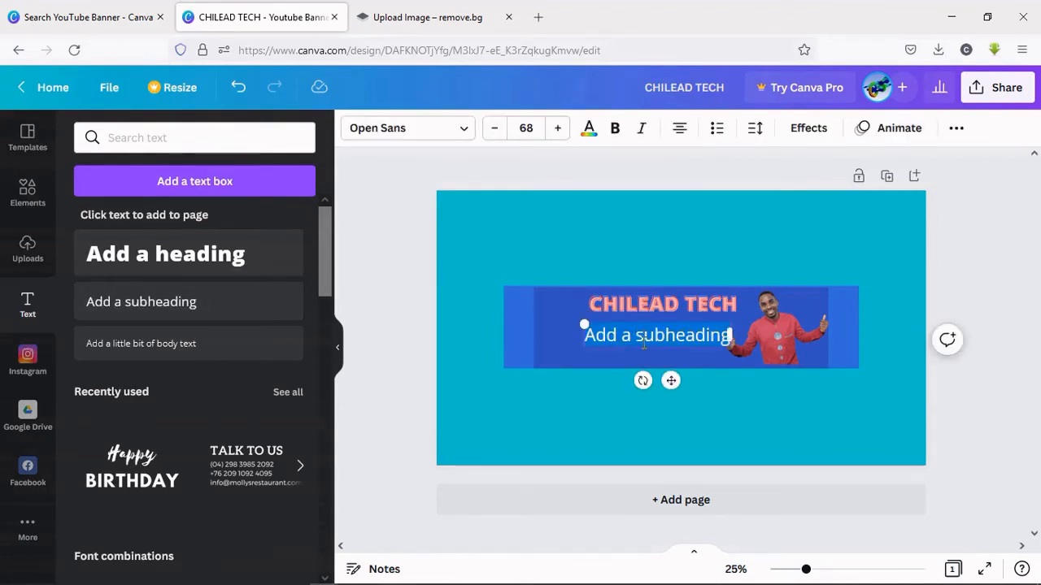
type("A")
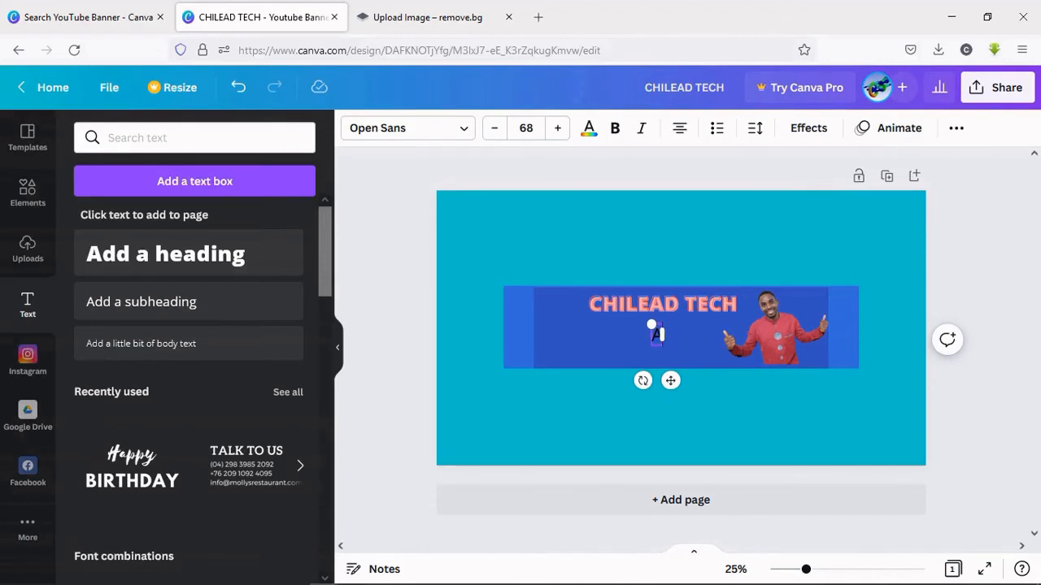
type("CCESS")
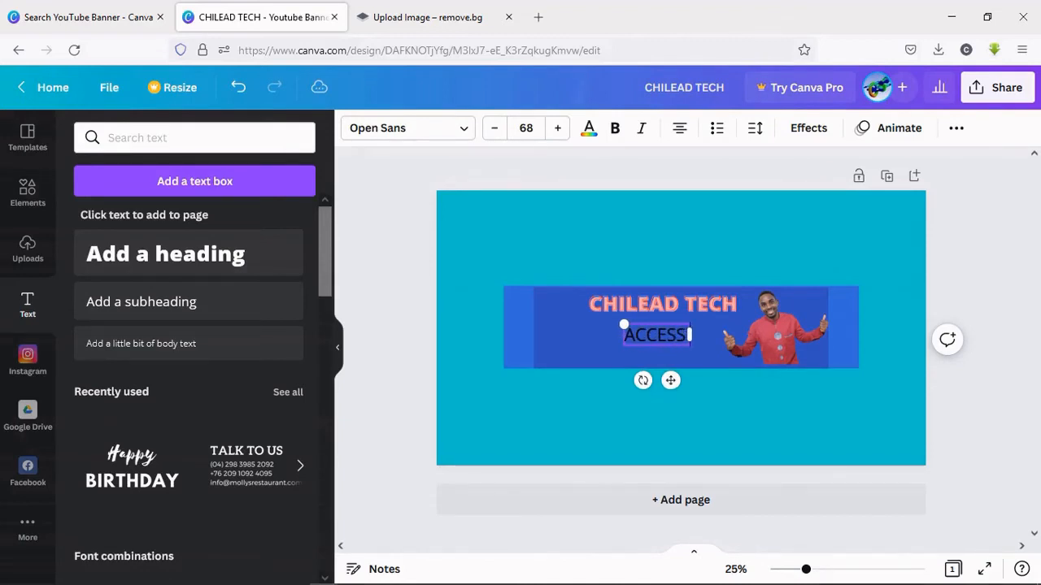
type(" OU")
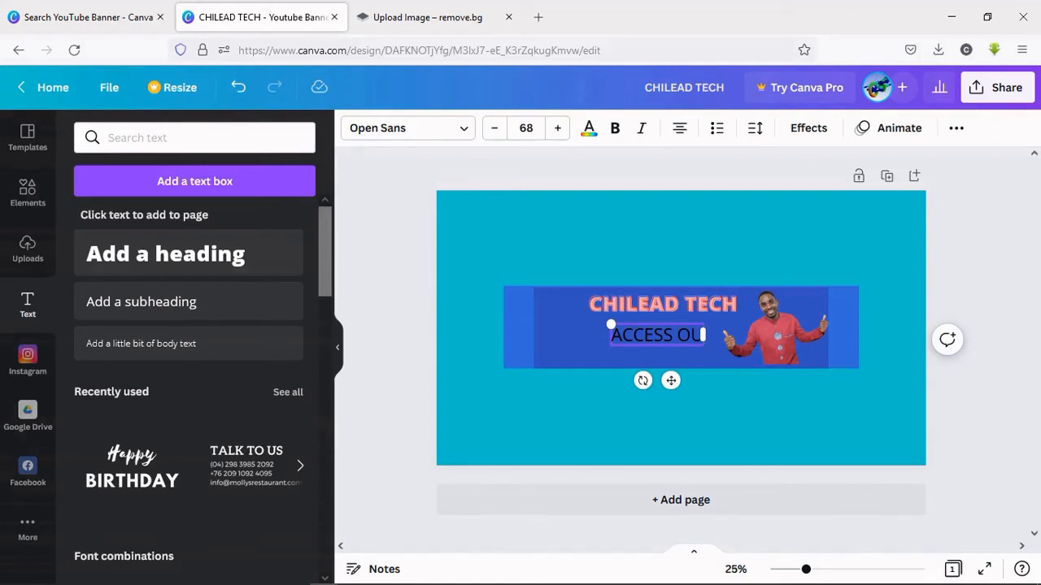
type("R TR")
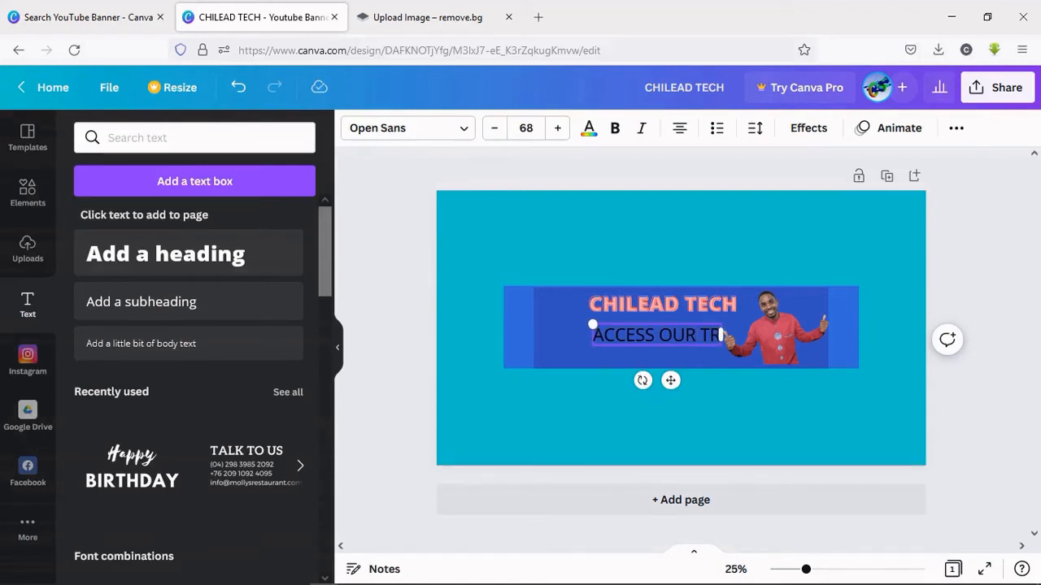
type("AIN")
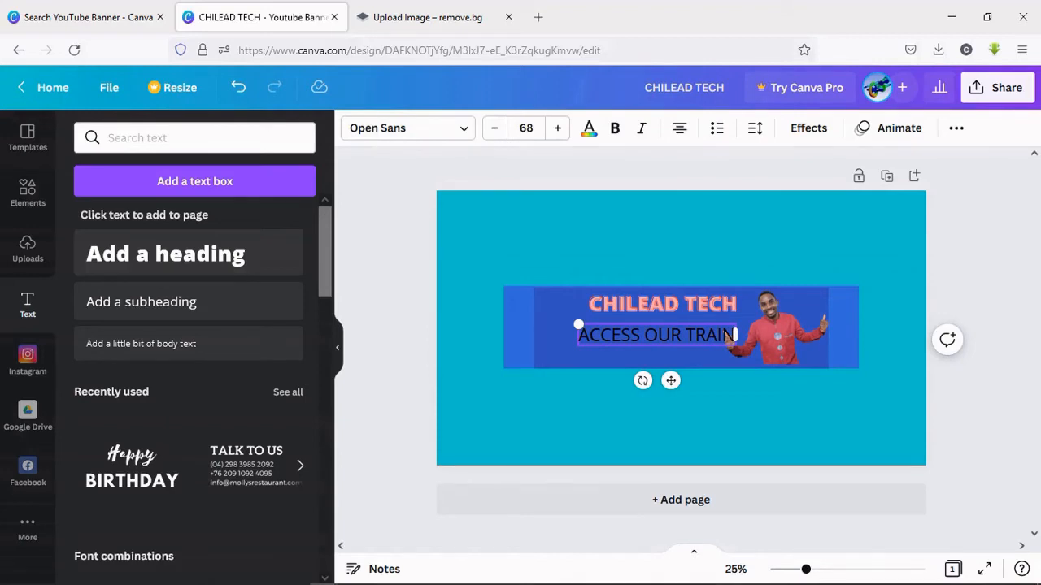
type("ING")
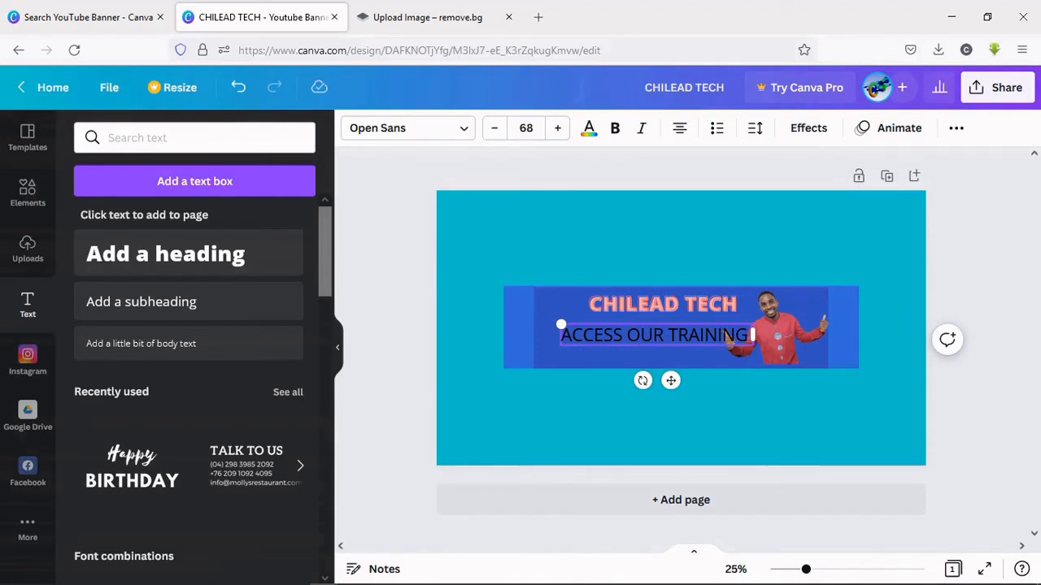
type(" FOR")
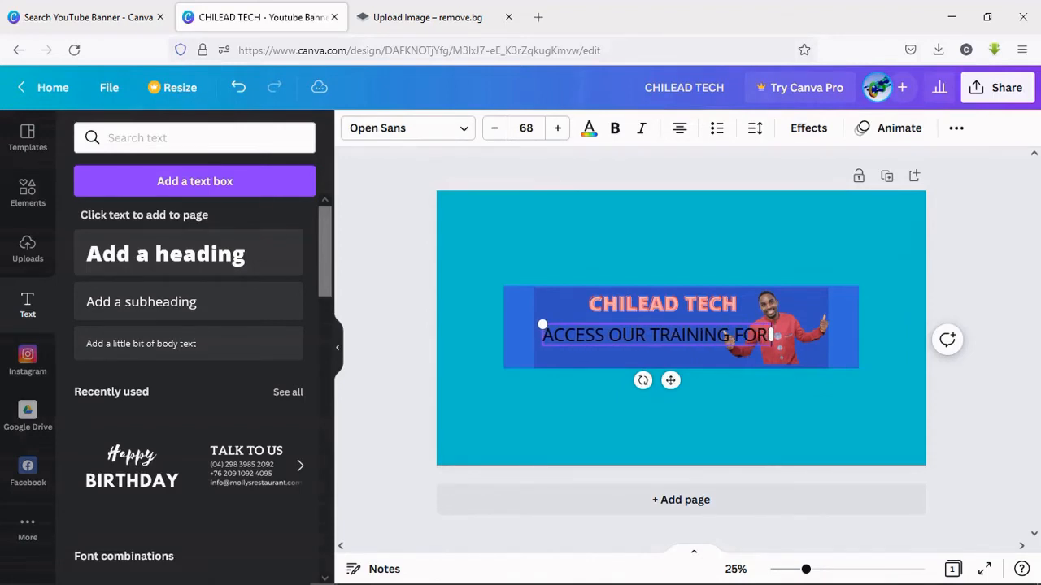
type(" FREE")
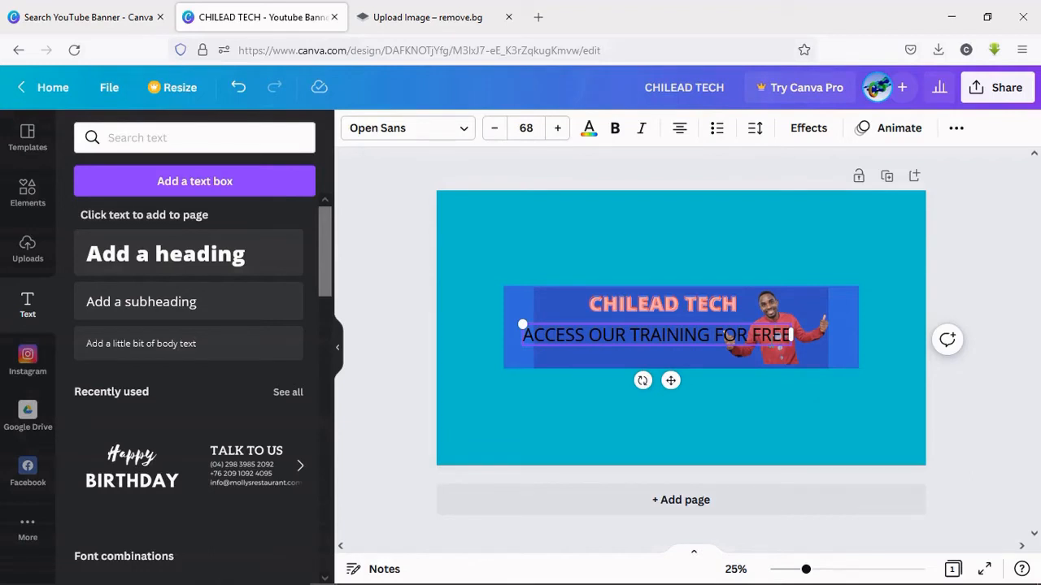
type(" U")
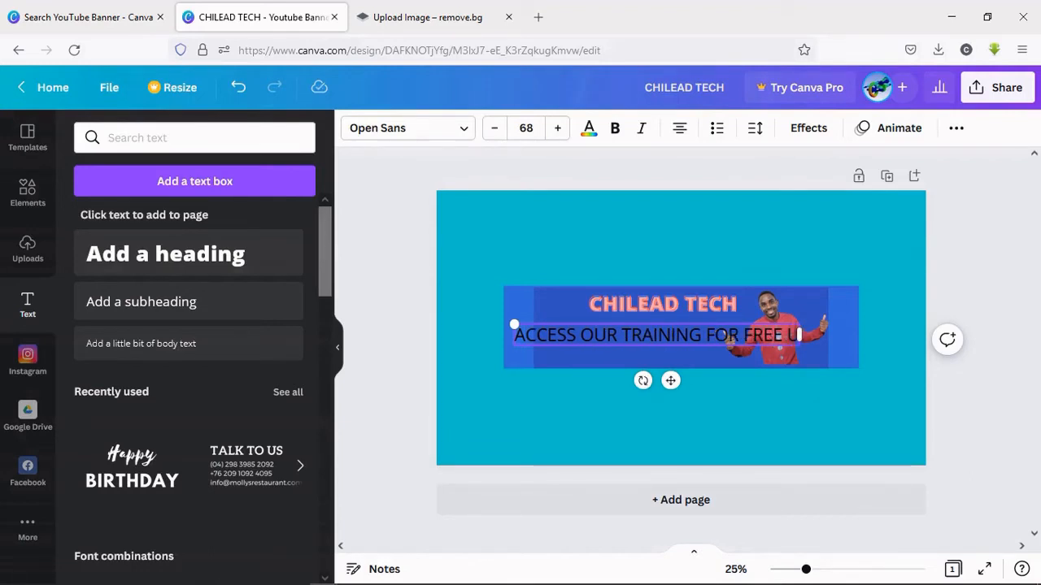
type("SING")
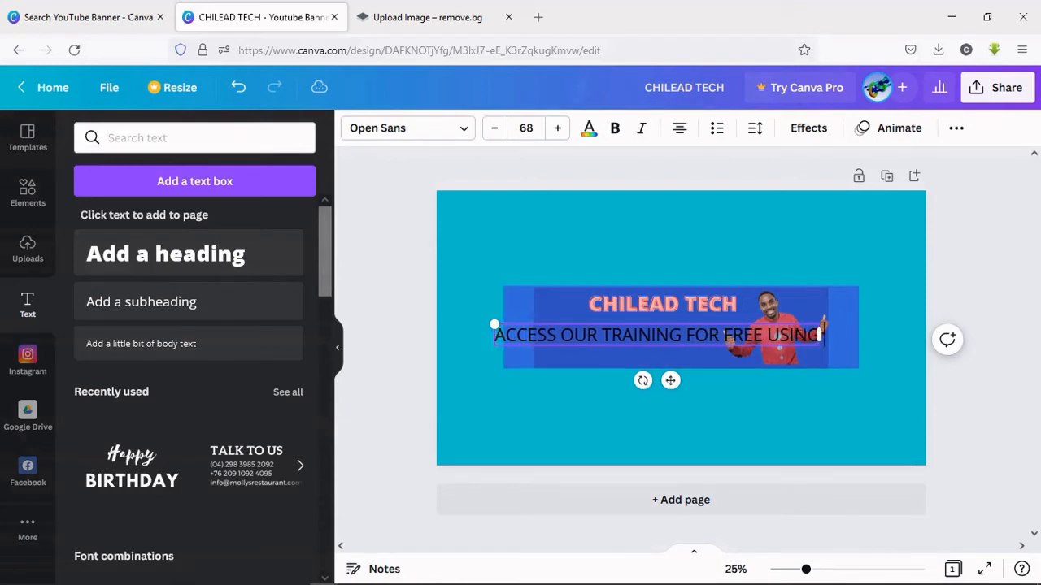
type(" THE")
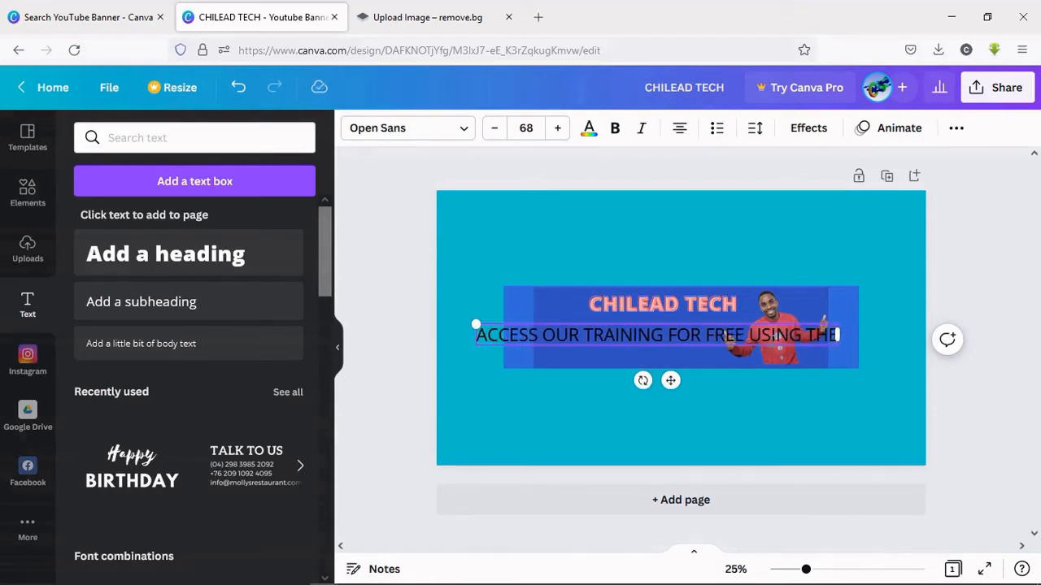
type(" LINK")
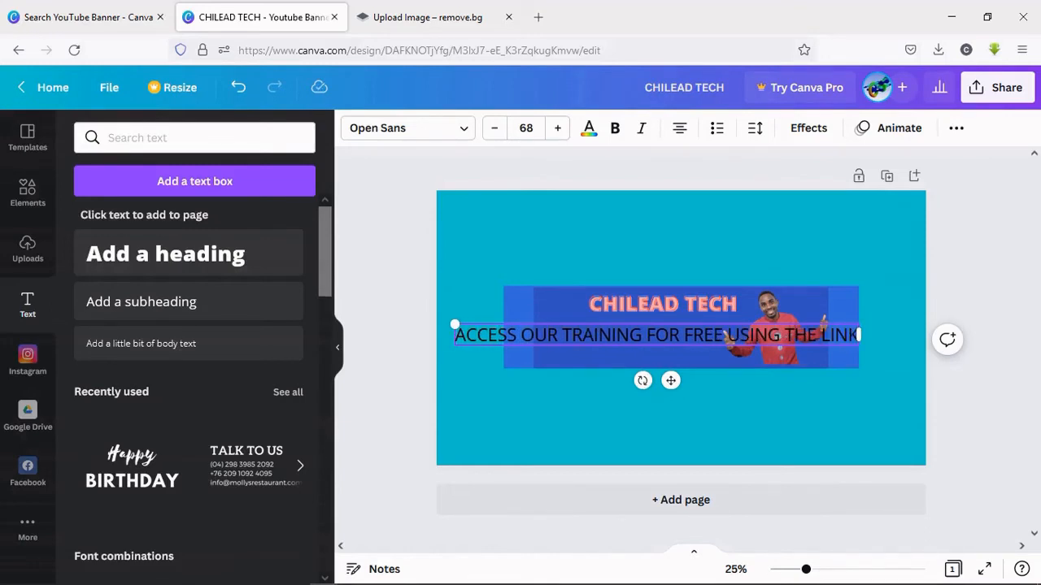
type(" BEL")
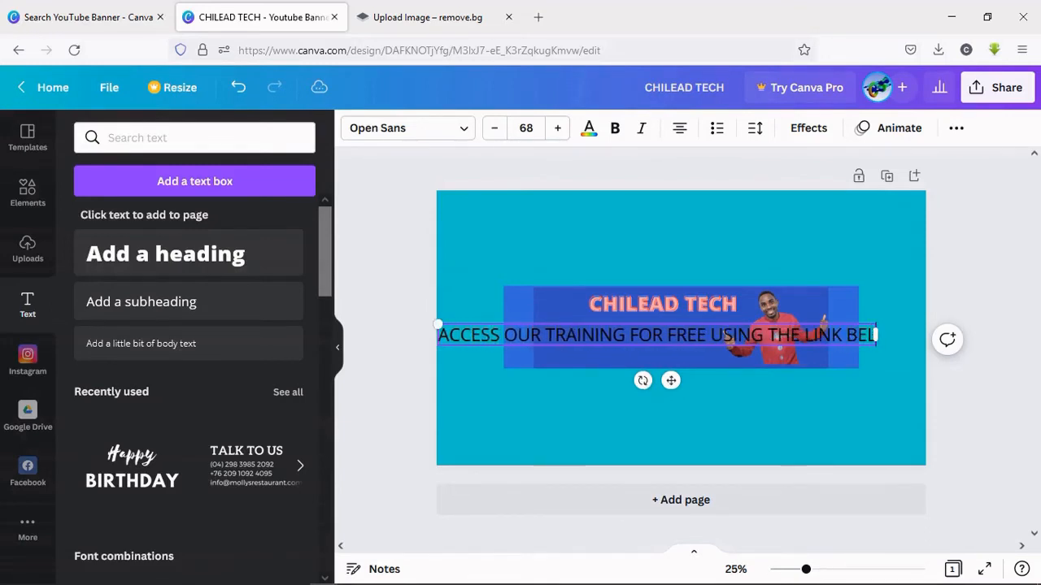
type("OW")
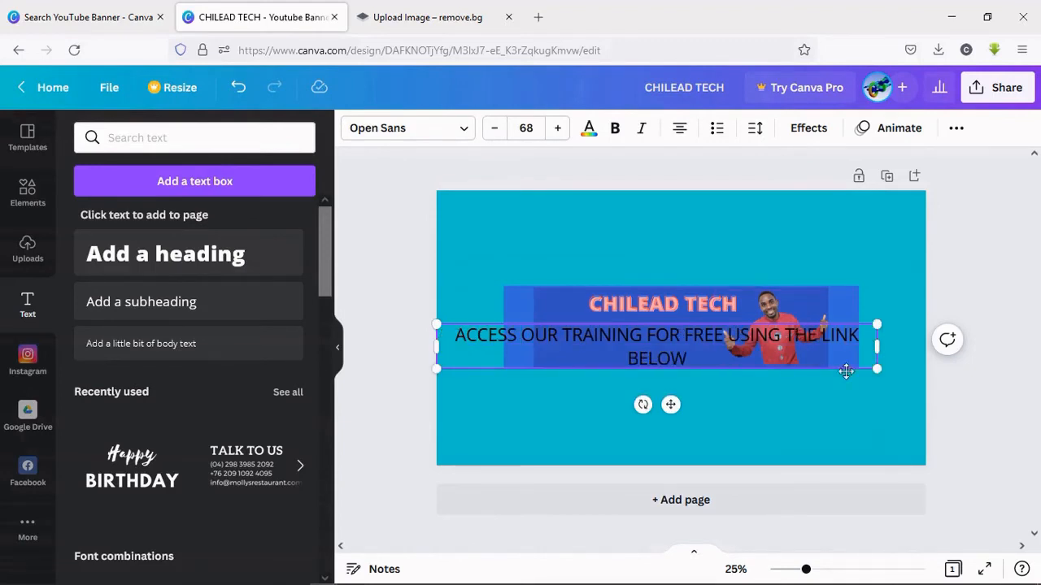
Step: Shrink the subheading to font size 34.1 and position it inside the rectangle directly under the CHILEAD TECH heading
left_click_drag(876, 322, 681, 337)
left_click_drag(589, 354, 619, 342)
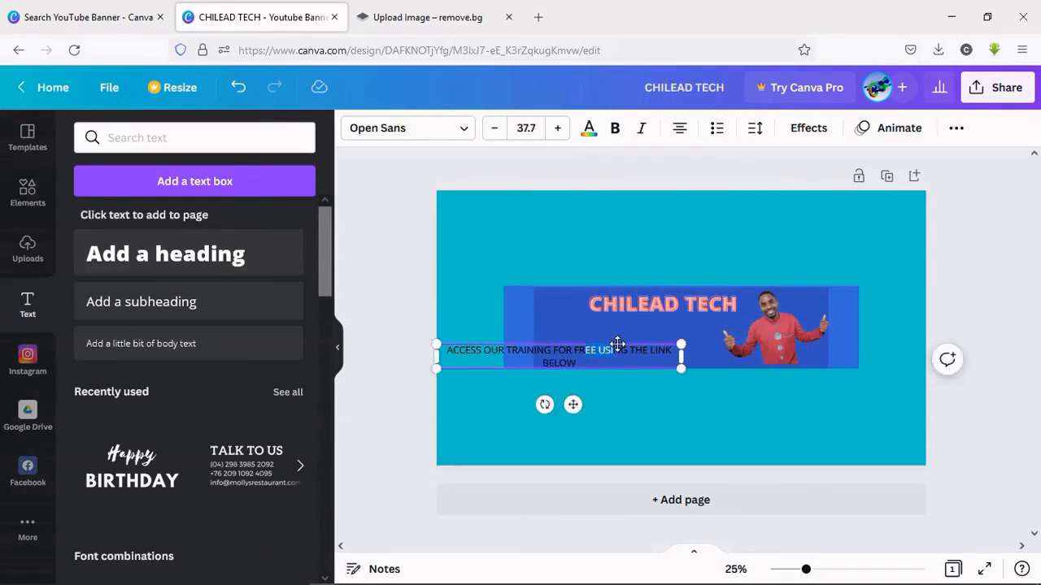
left_click_drag(569, 404, 643, 383)
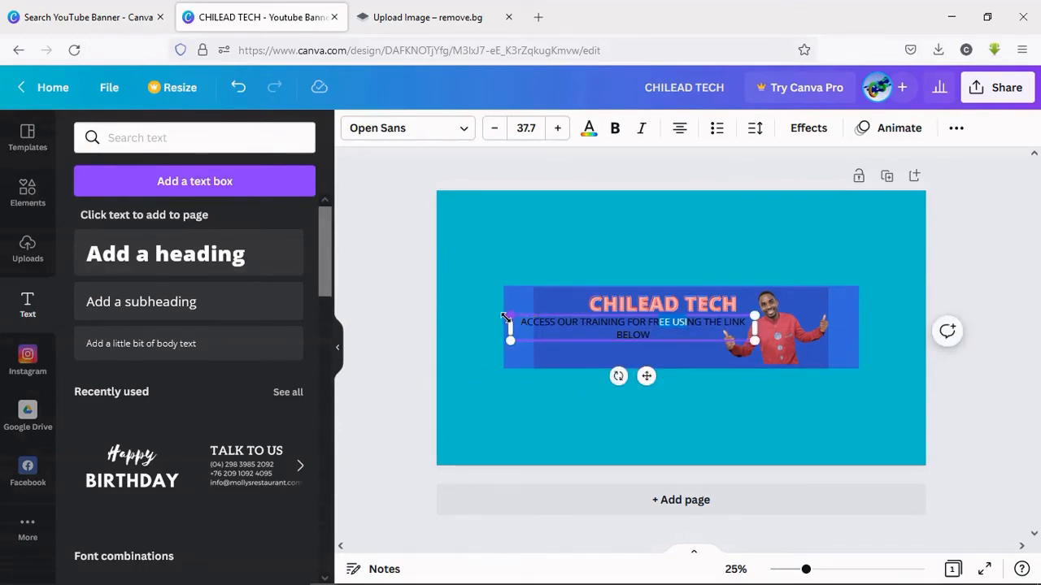
left_click_drag(505, 316, 537, 323)
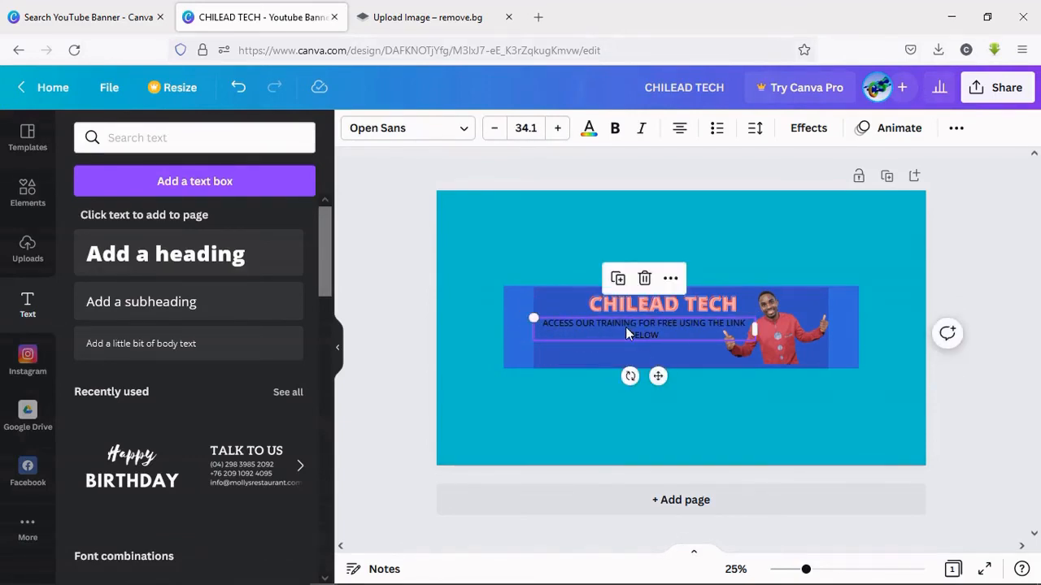
Step: Make the subheading text white and break its line before "THE LINK BELOW"
left_click(587, 130)
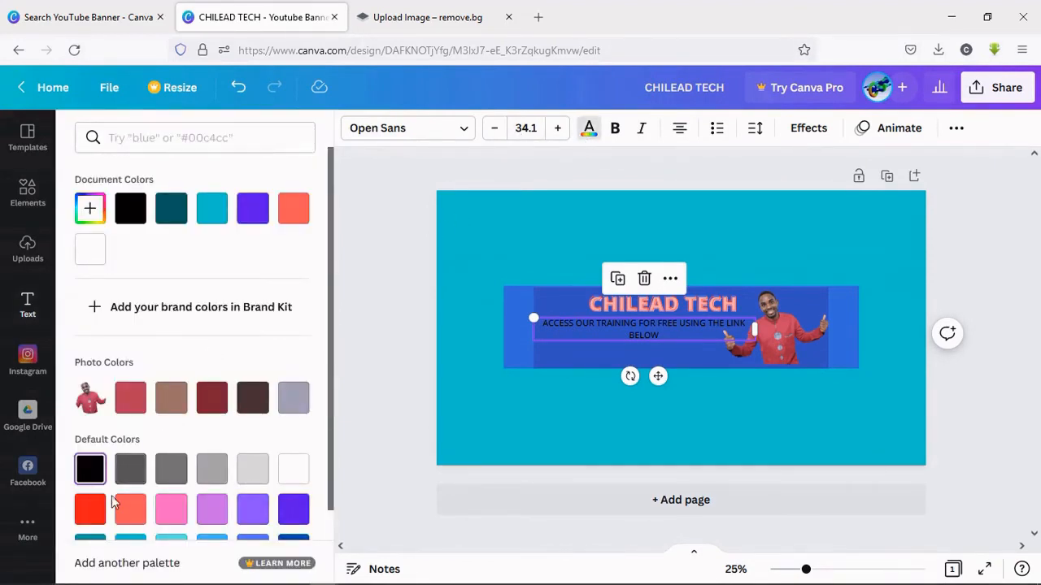
left_click(292, 476)
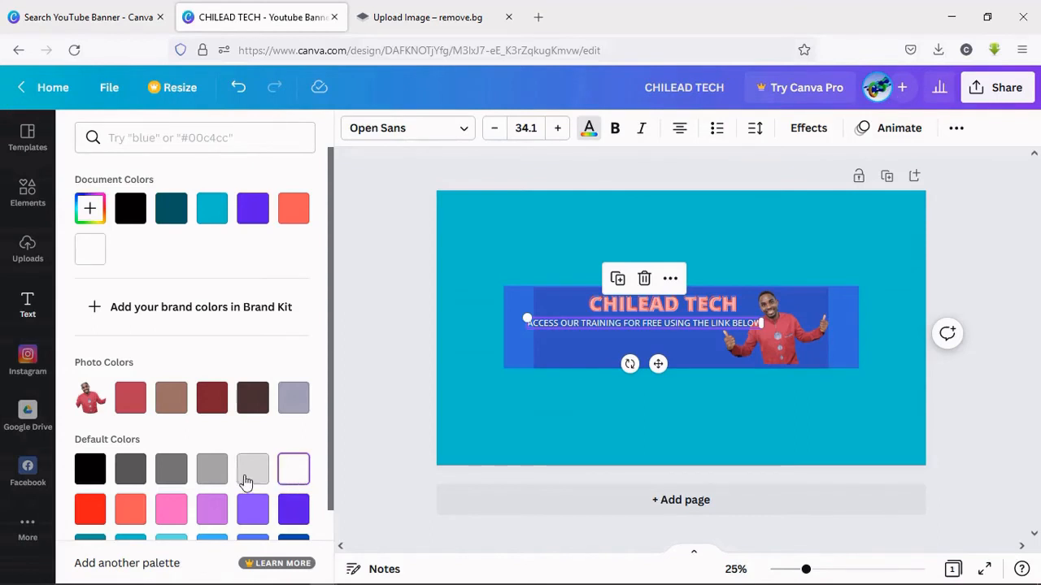
scroll(122, 508, "down", 1)
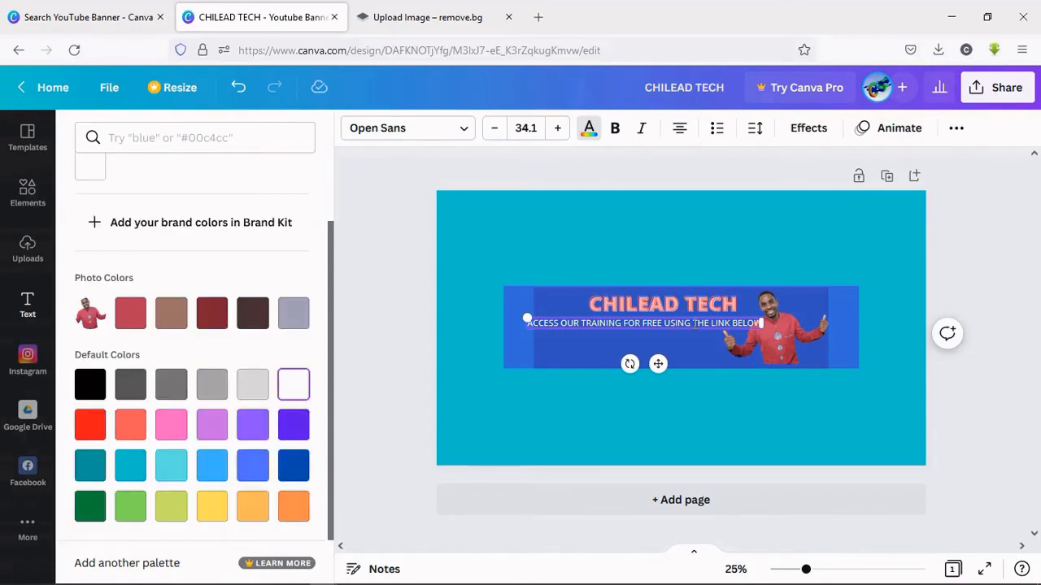
key("Return")
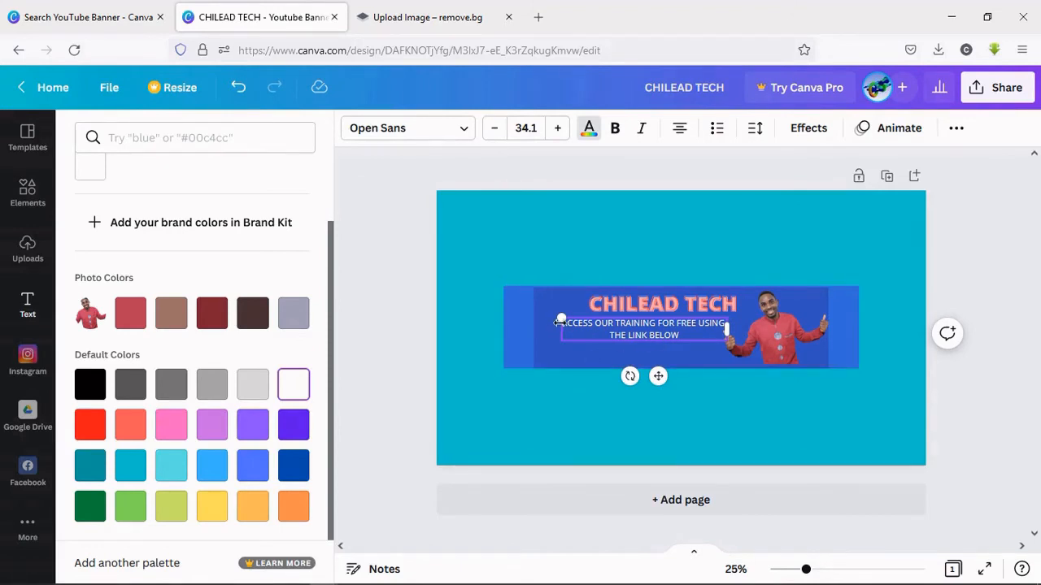
Step: Enlarge the subheading to font size 36.7 and shift it to sit centred under the CHILEAD TECH heading
left_click_drag(560, 317, 551, 312)
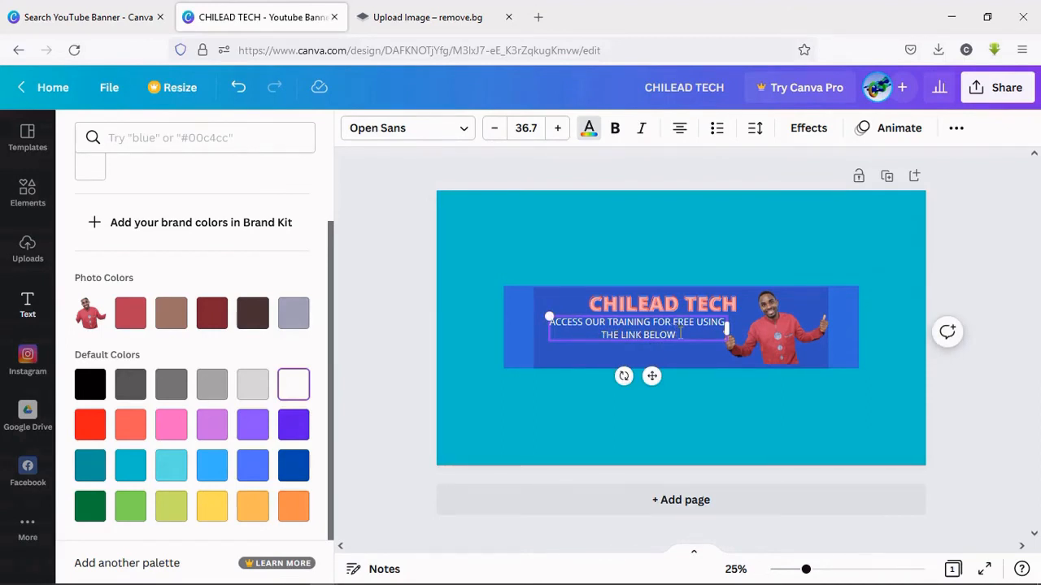
left_click_drag(651, 376, 659, 380)
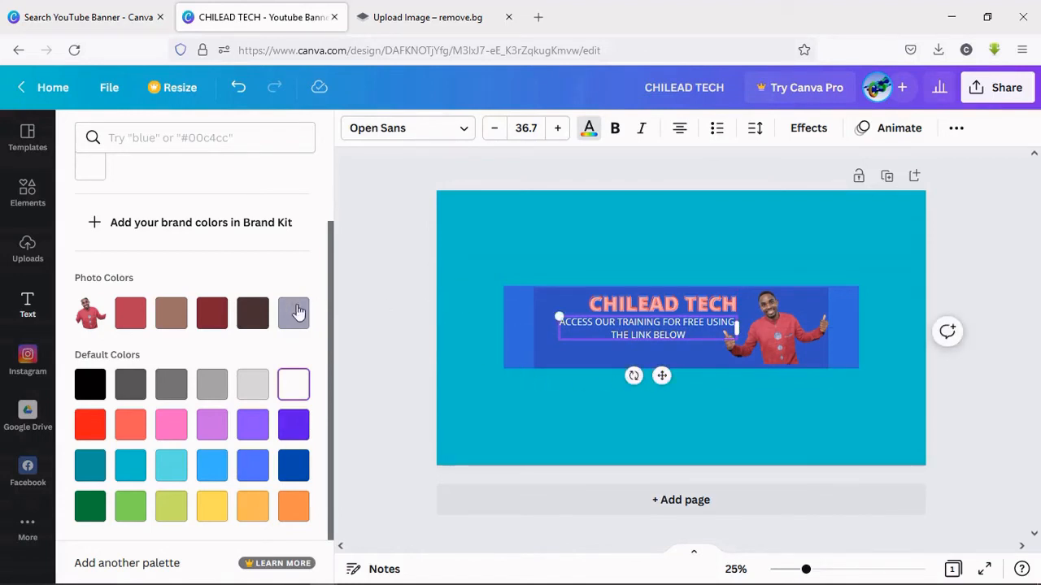
left_click(607, 353)
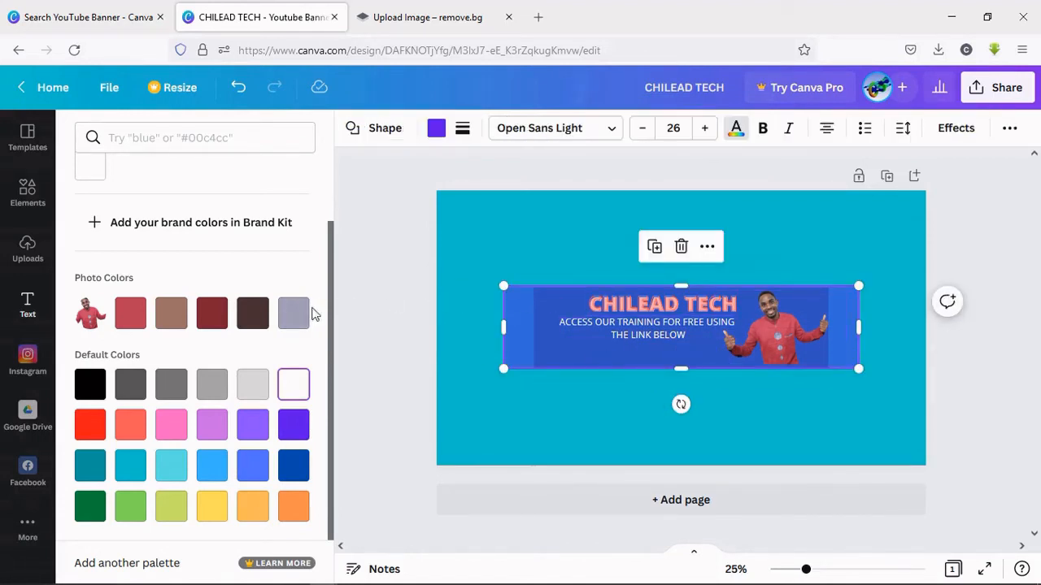
left_click(25, 307)
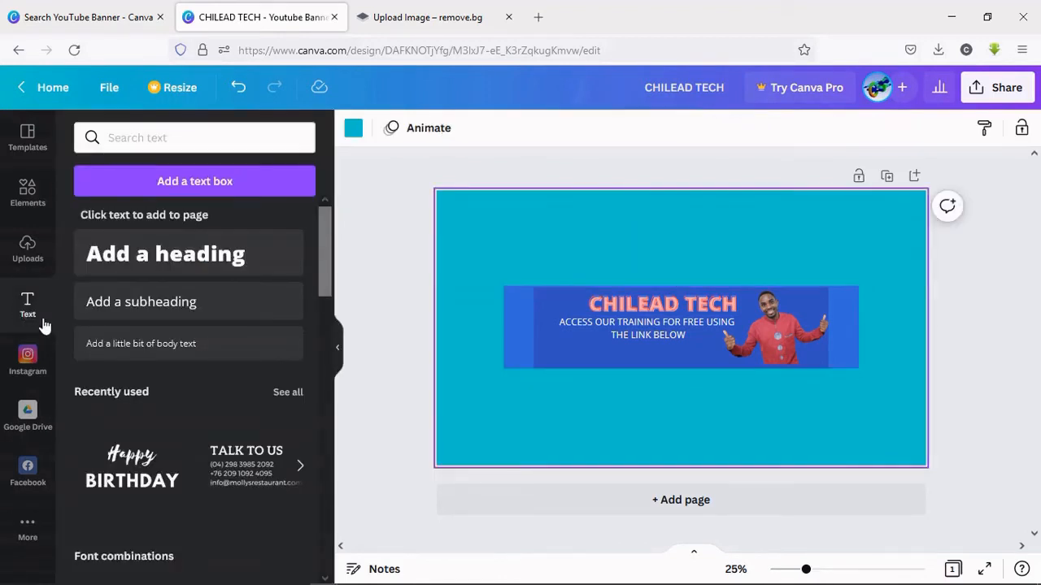
left_click(143, 350)
left_click_drag(682, 372, 681, 396)
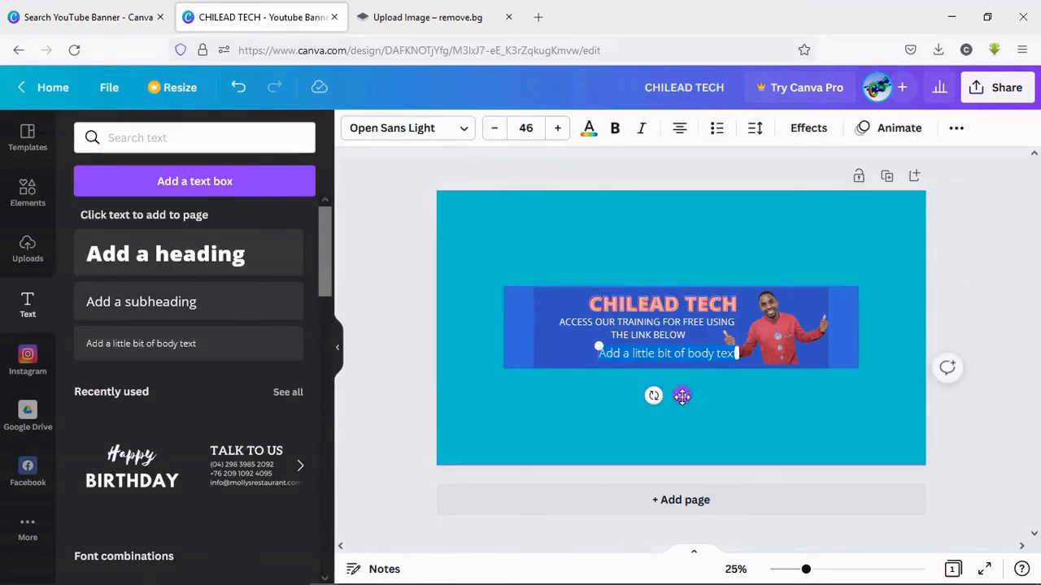
key("BackSpace")
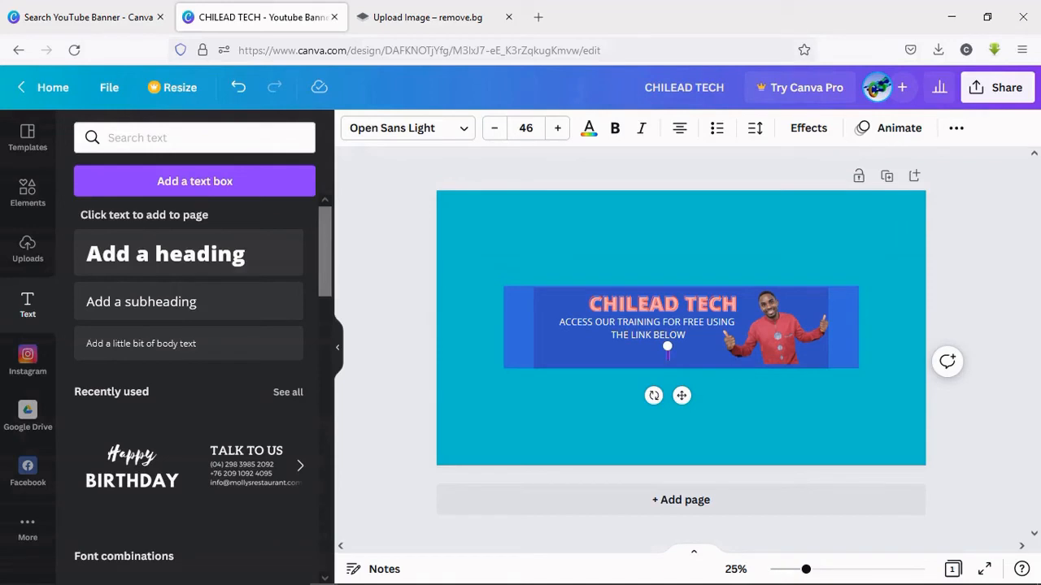
type("www")
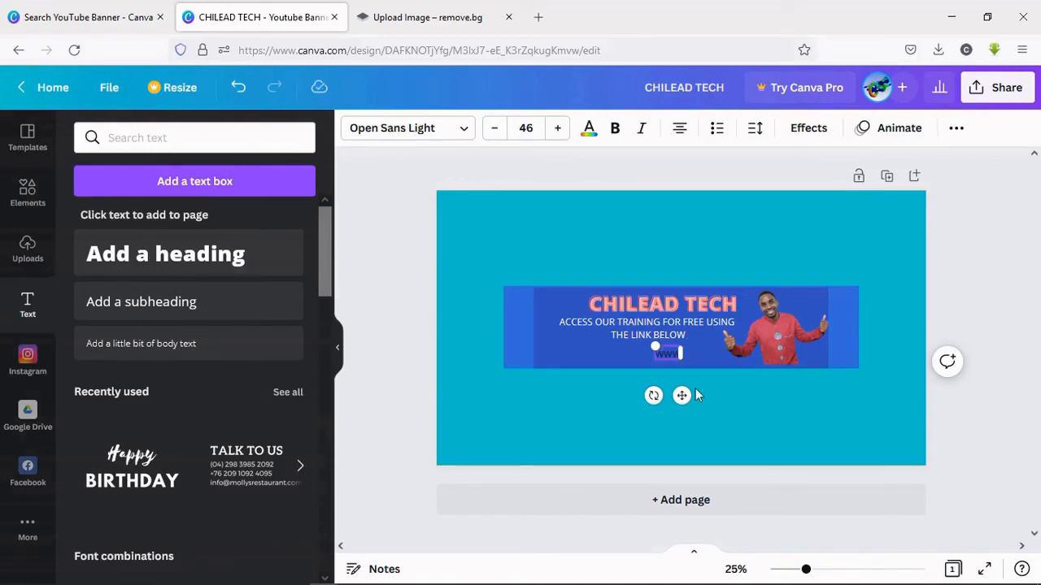
type(".c")
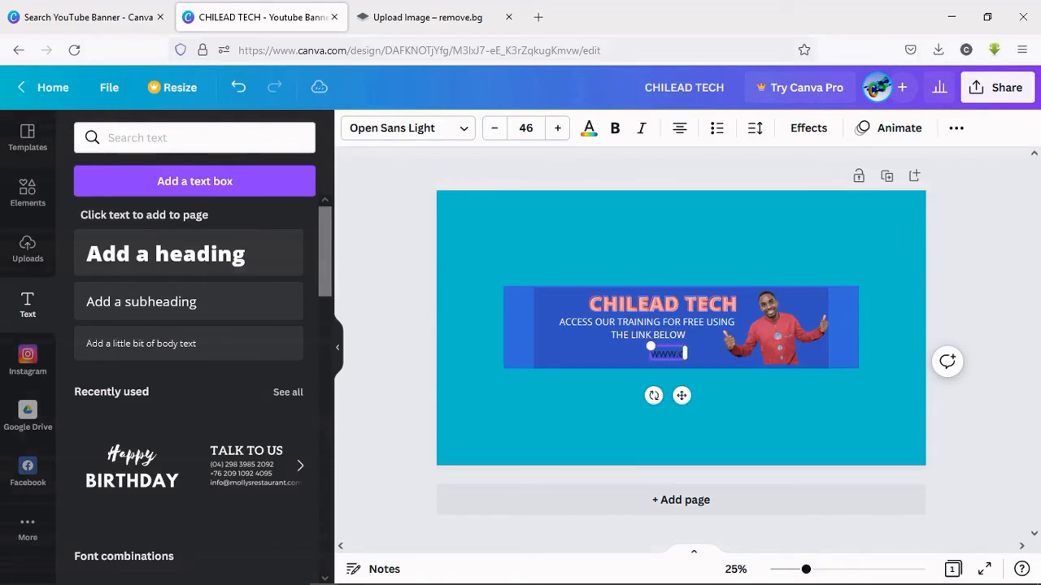
type("hillplar")
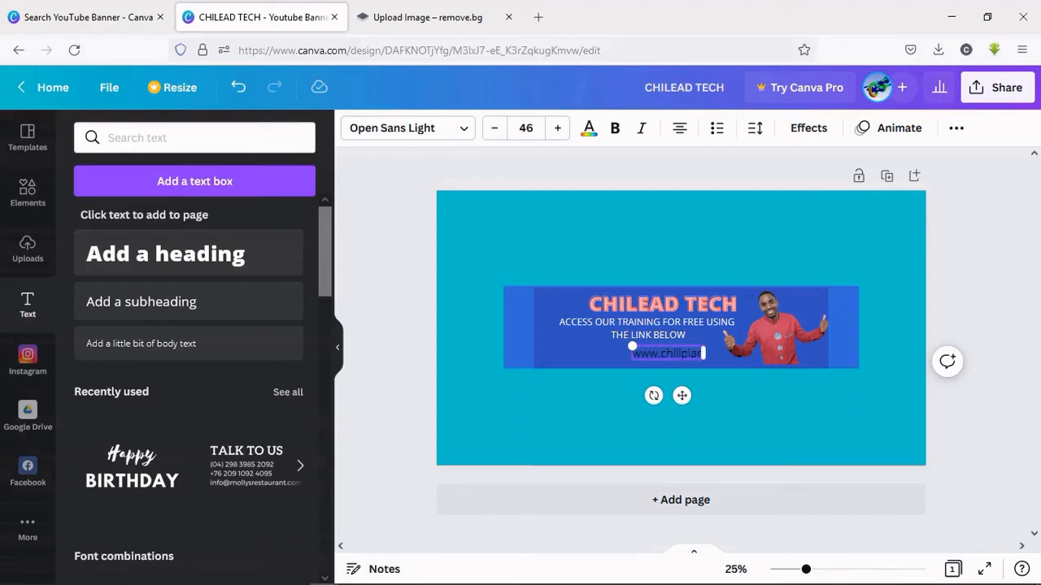
key("BackSpace")
type("nt")
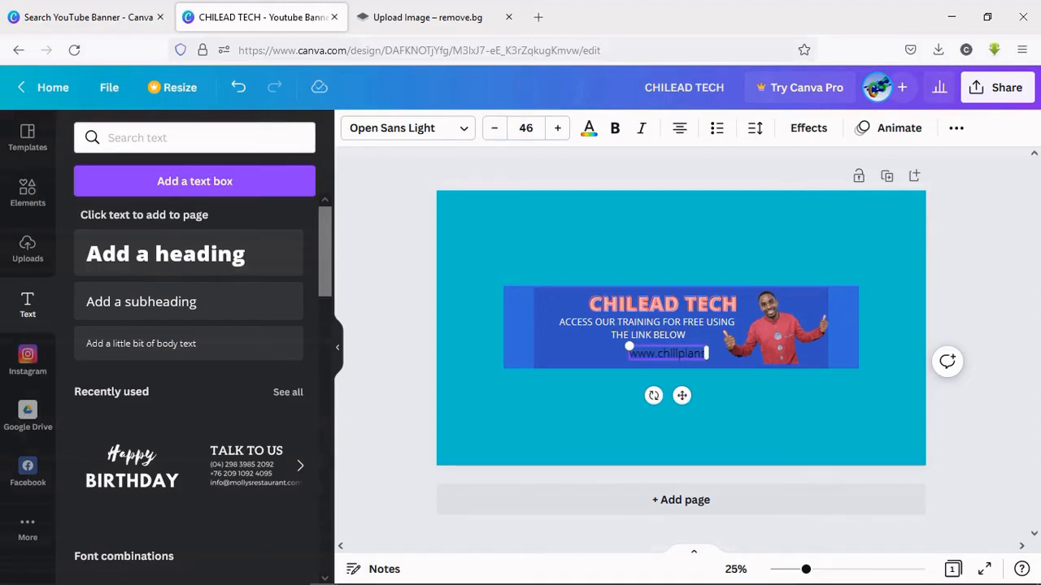
type(".co")
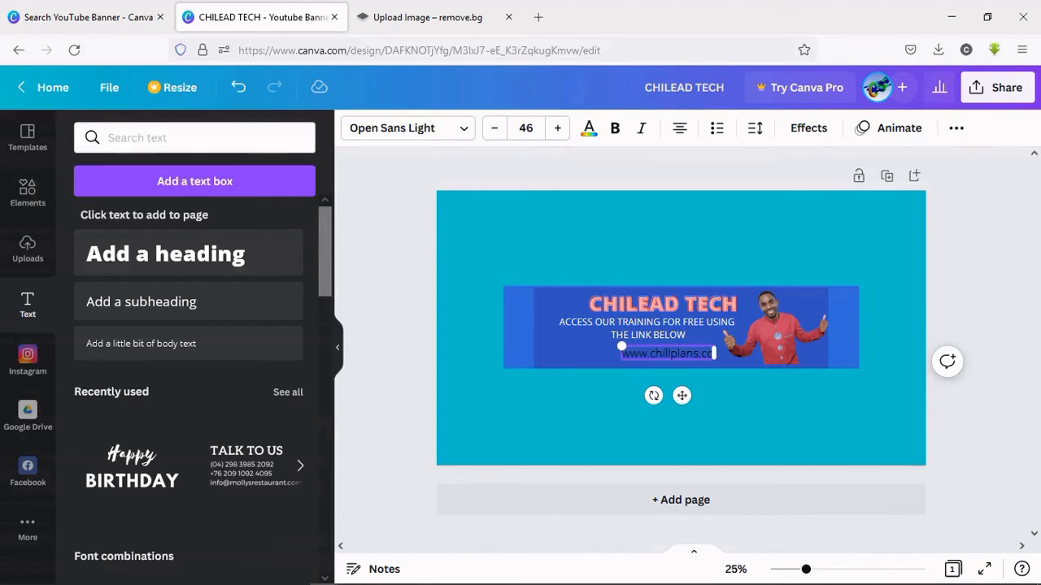
type("m")
left_click(543, 418)
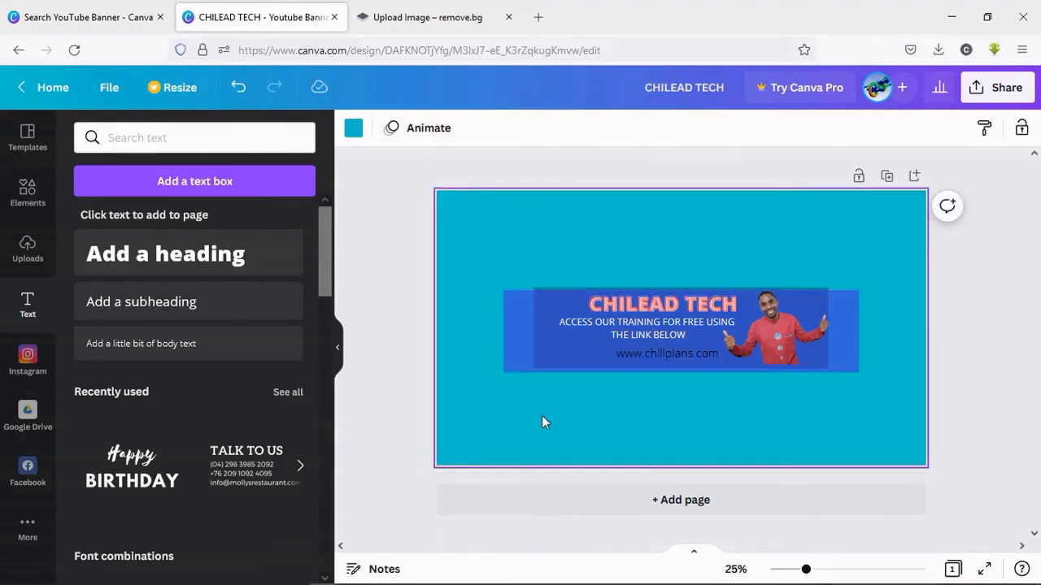
left_click(653, 355)
left_click(597, 128)
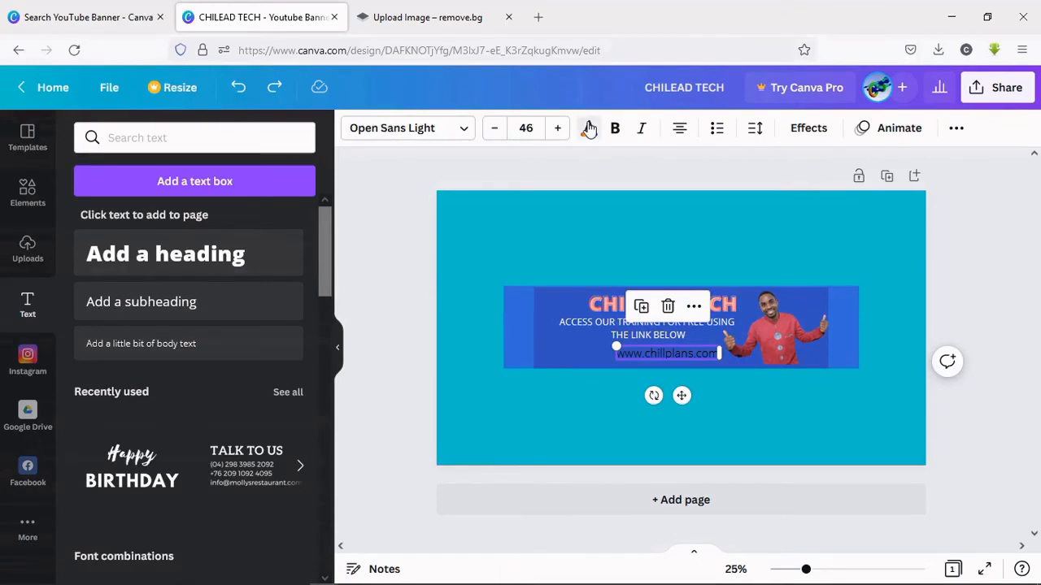
left_click(293, 469)
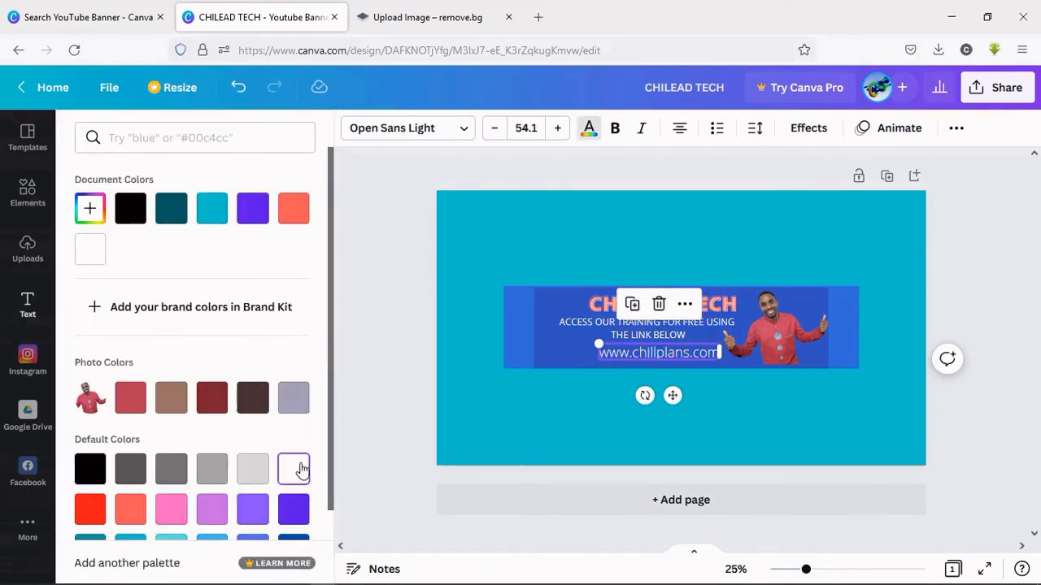
left_click(526, 401)
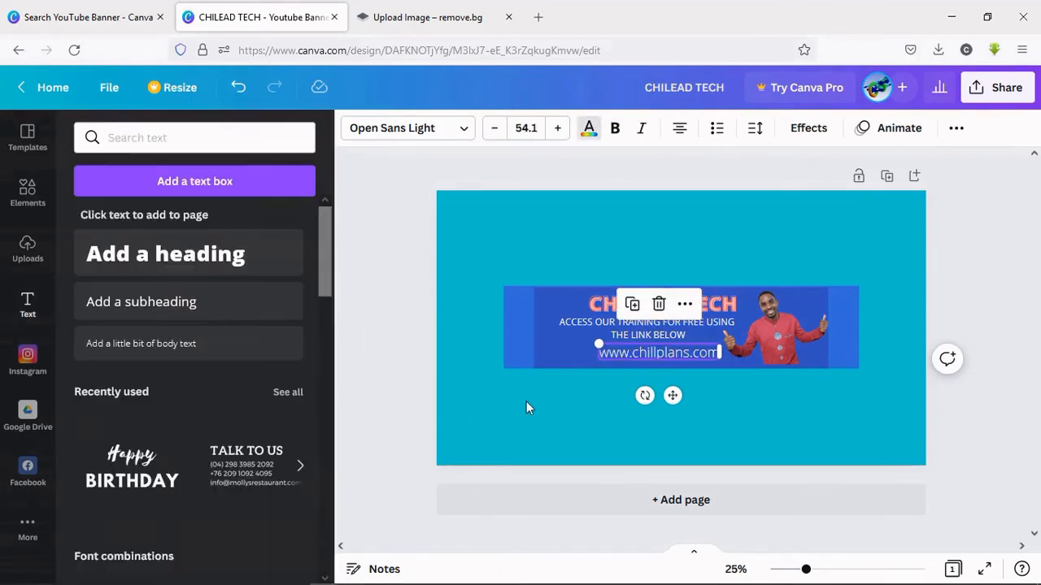
left_click(539, 392)
left_click(30, 199)
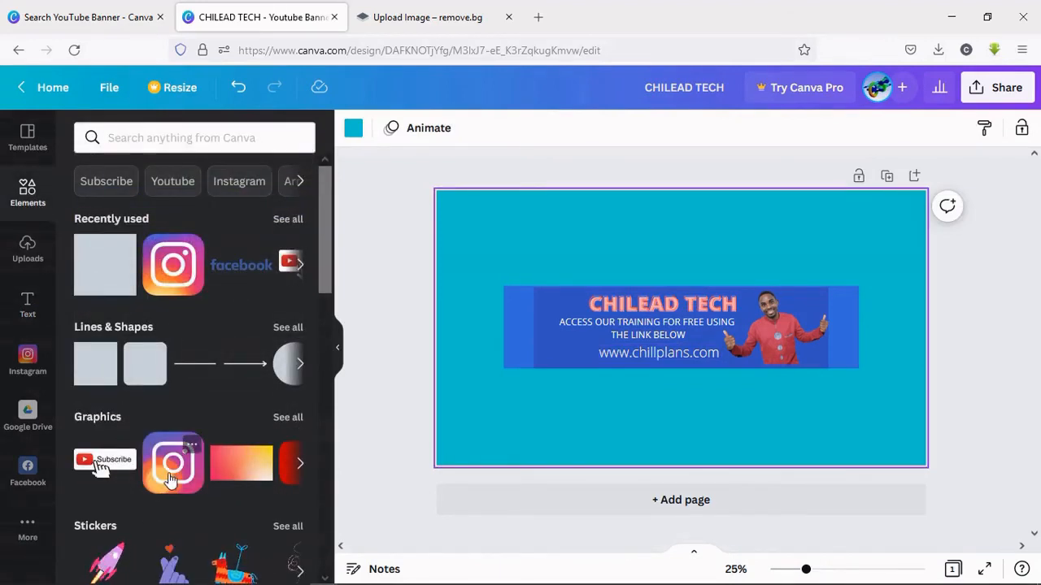
left_click_drag(171, 480, 496, 280)
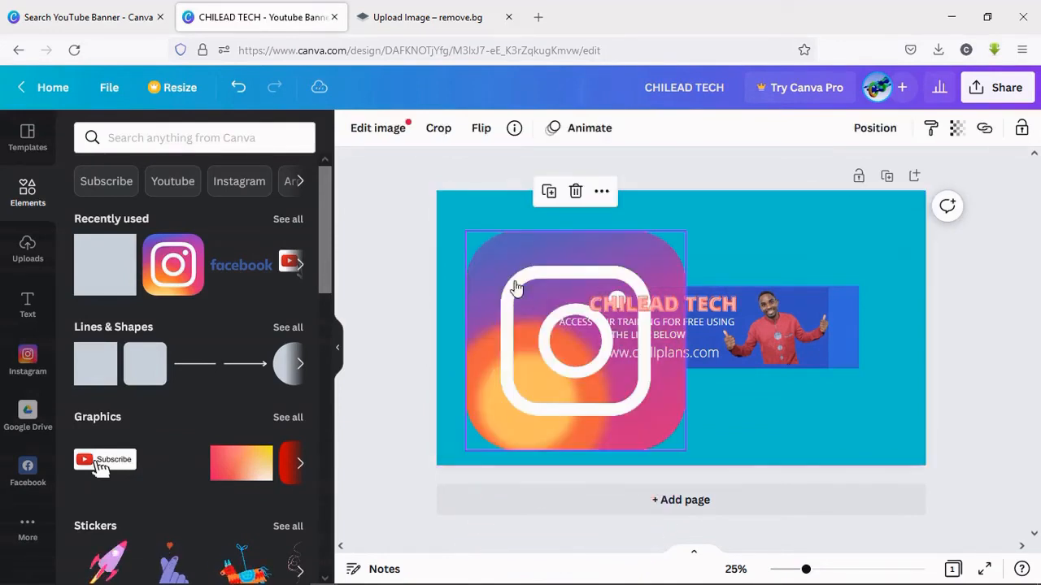
left_click_drag(685, 232, 484, 433)
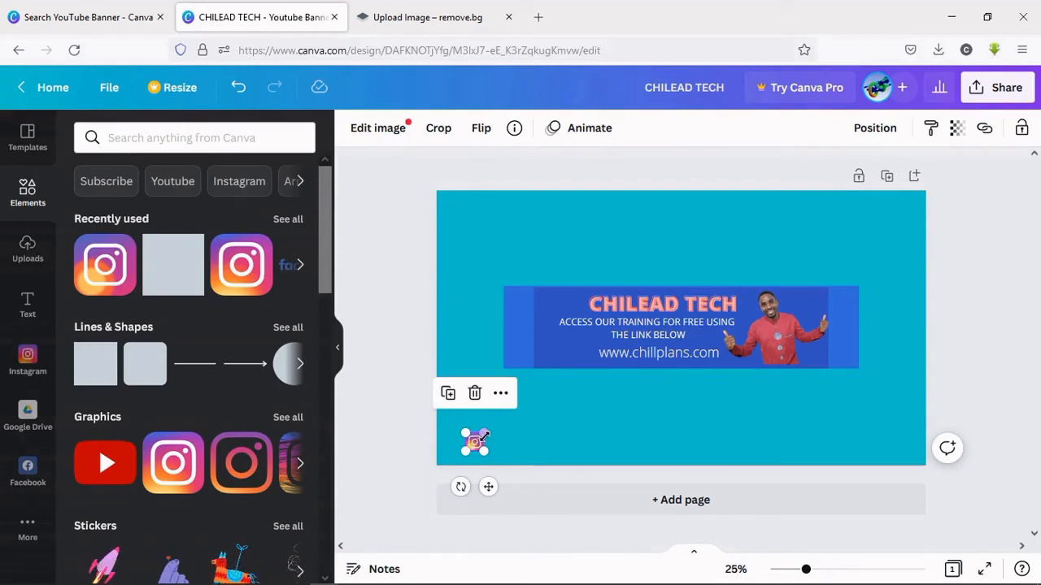
left_click_drag(487, 486, 533, 399)
key("Delete")
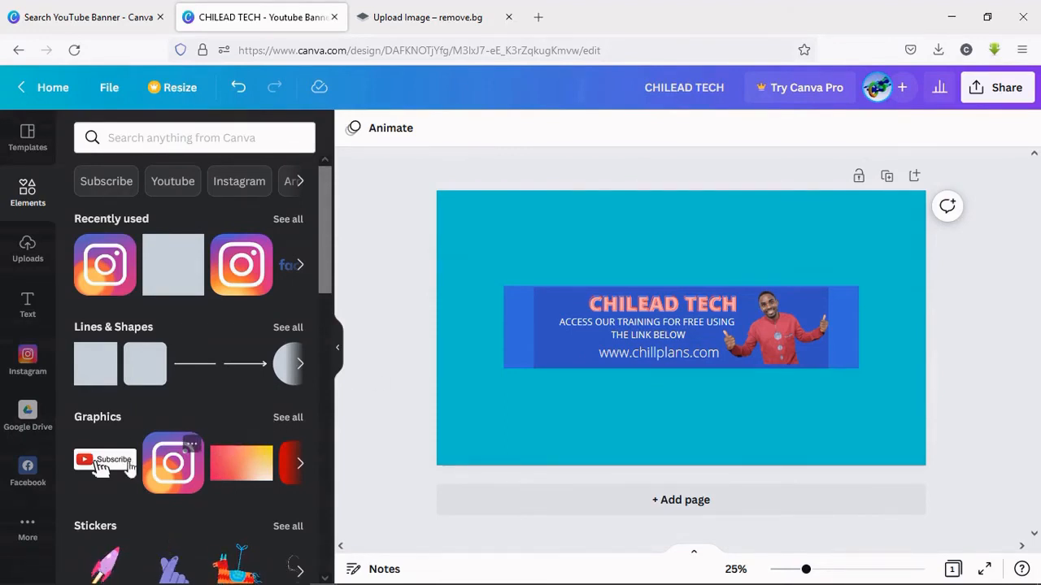
Step: Add the white YouTube Subscribe graphic, shrink it and place it in the inner rectangle's lower-left corner beside the website address
left_click_drag(104, 460, 498, 373)
left_click_drag(897, 285, 652, 426)
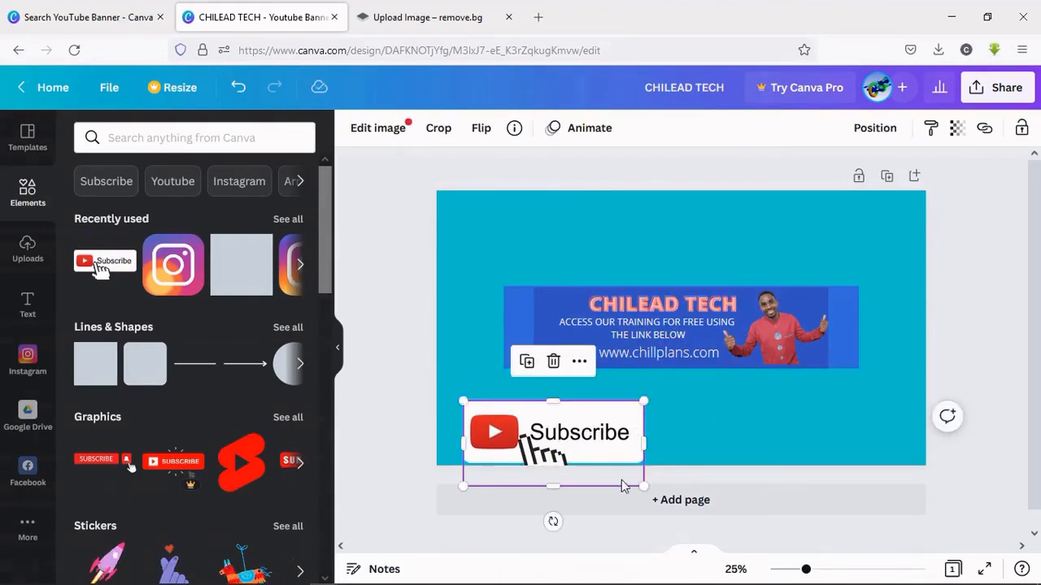
left_click_drag(642, 486, 525, 429)
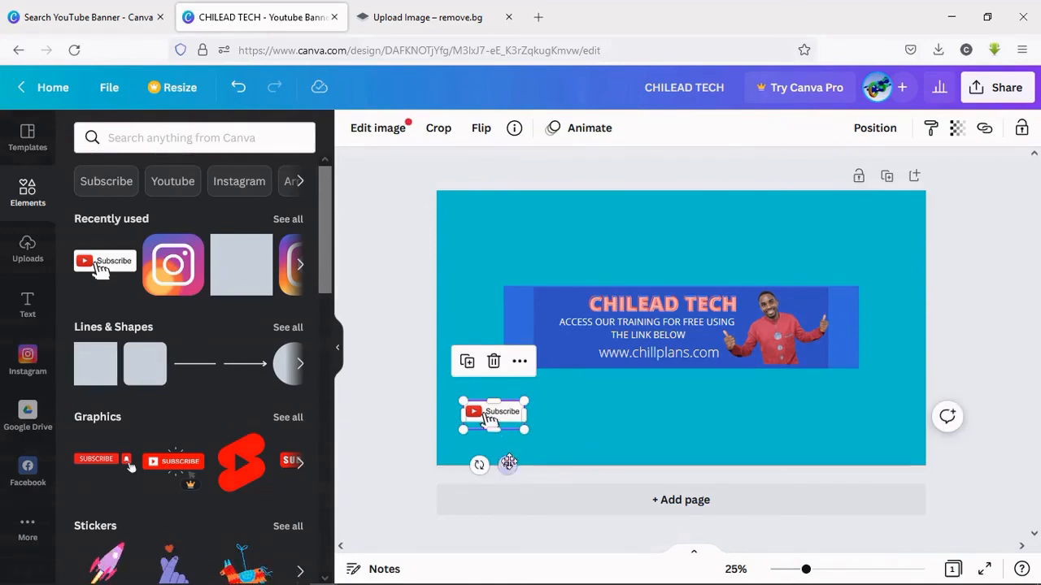
left_click_drag(515, 339, 527, 348)
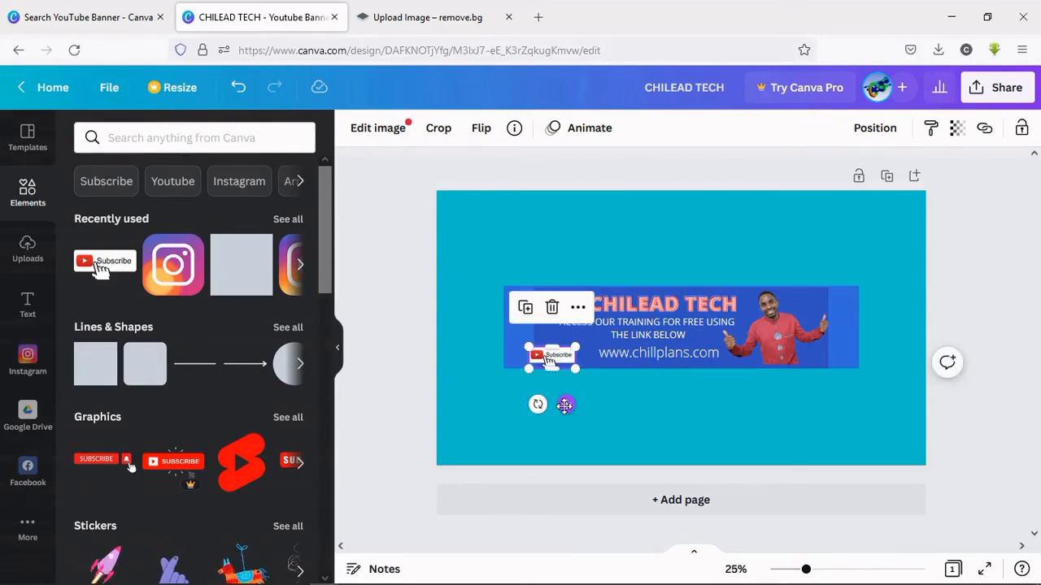
left_click_drag(564, 405, 575, 404)
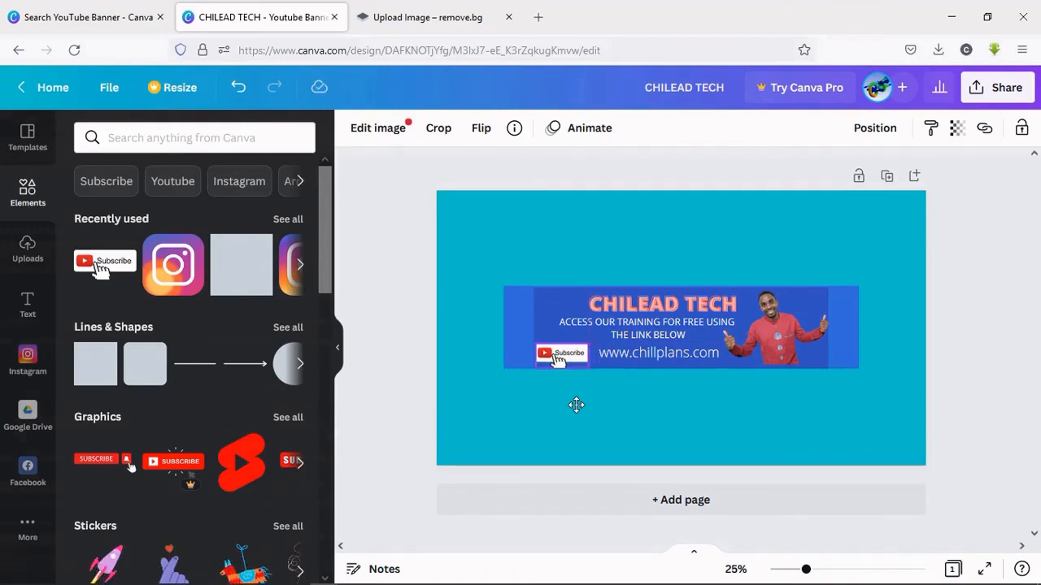
left_click_drag(575, 405, 576, 405)
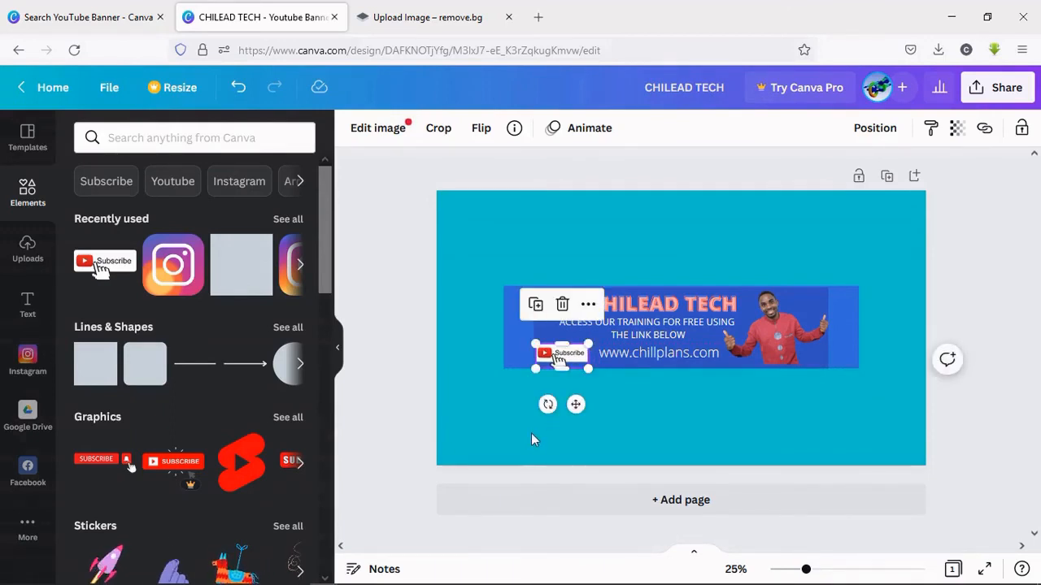
left_click(556, 437)
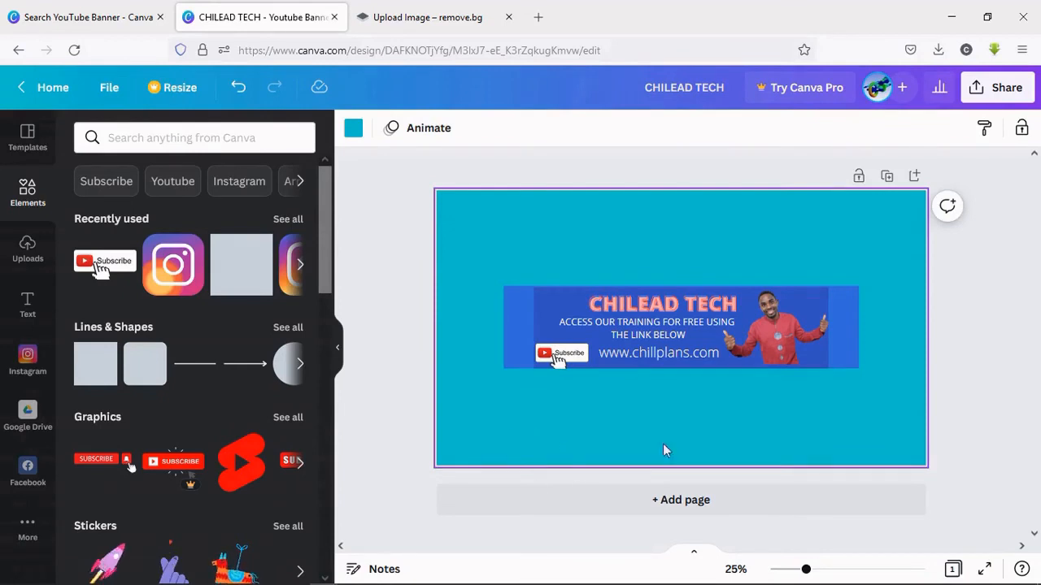
Step: Find Facebook elements, add the round blue Facebook logo, shrink it and place it in the inner rectangle's upper-left corner
left_click(299, 181)
left_click(190, 180)
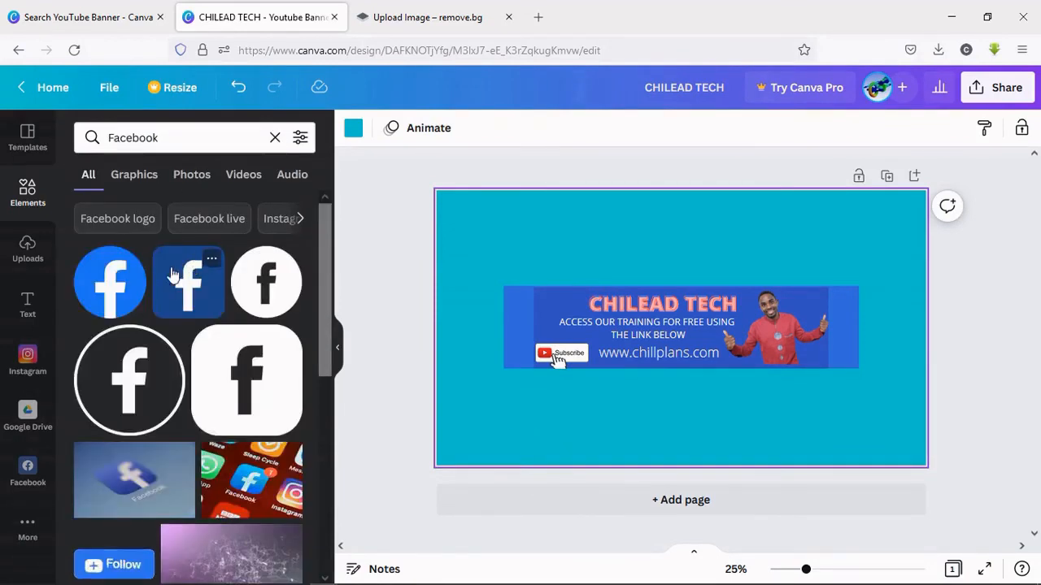
left_click_drag(111, 293, 490, 313)
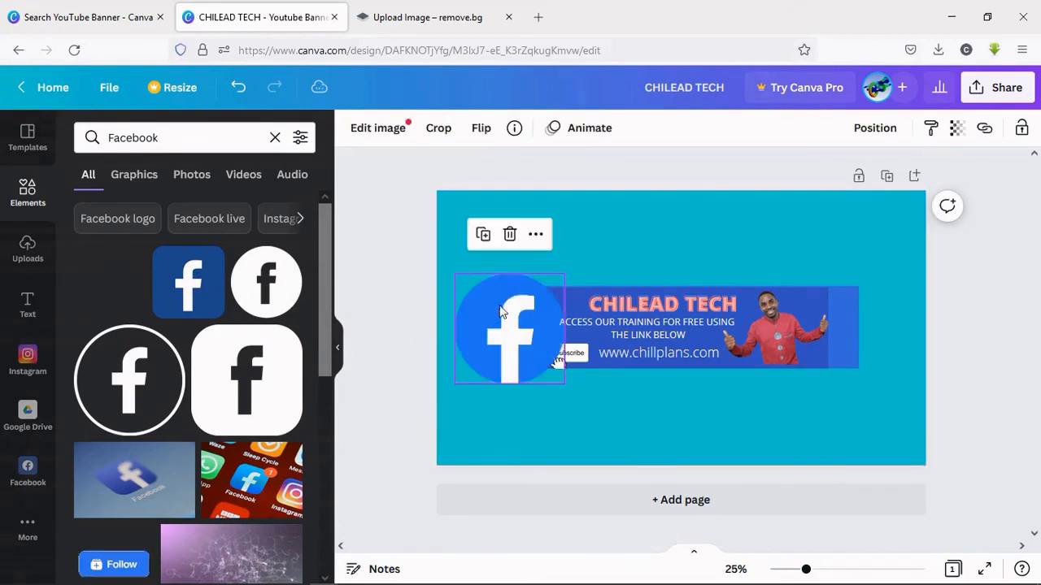
left_click_drag(565, 269, 471, 368)
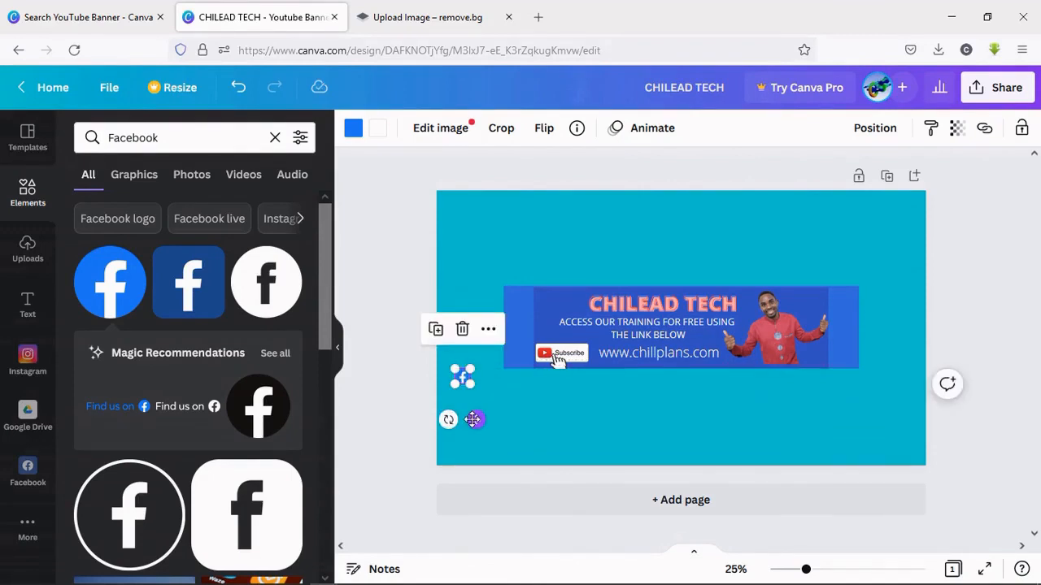
left_click_drag(473, 419, 549, 340)
left_click_drag(550, 340, 556, 340)
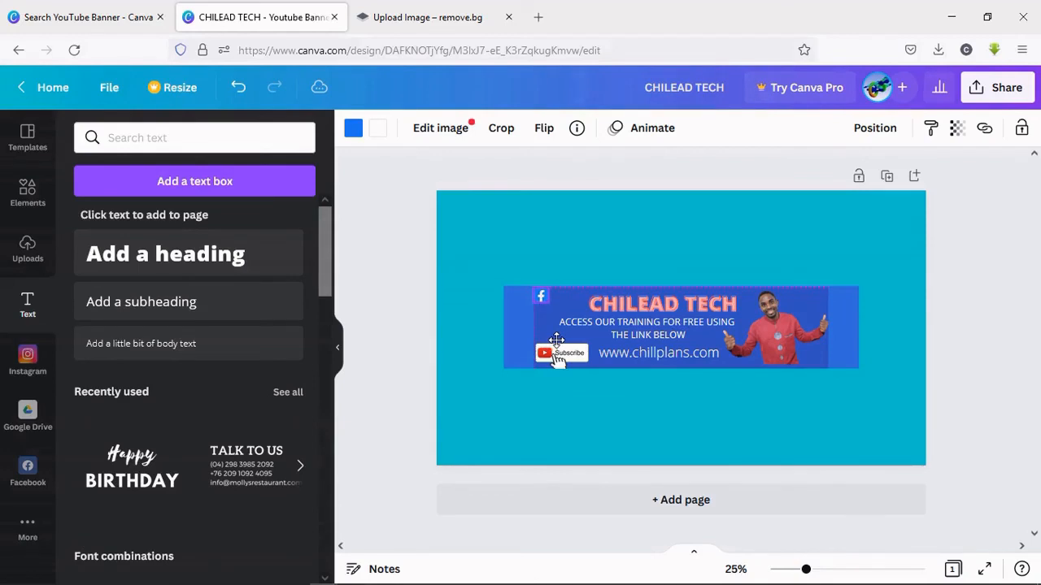
Step: Add body text just below the Facebook logo and replace it with "chilead gifting"
left_click(167, 345)
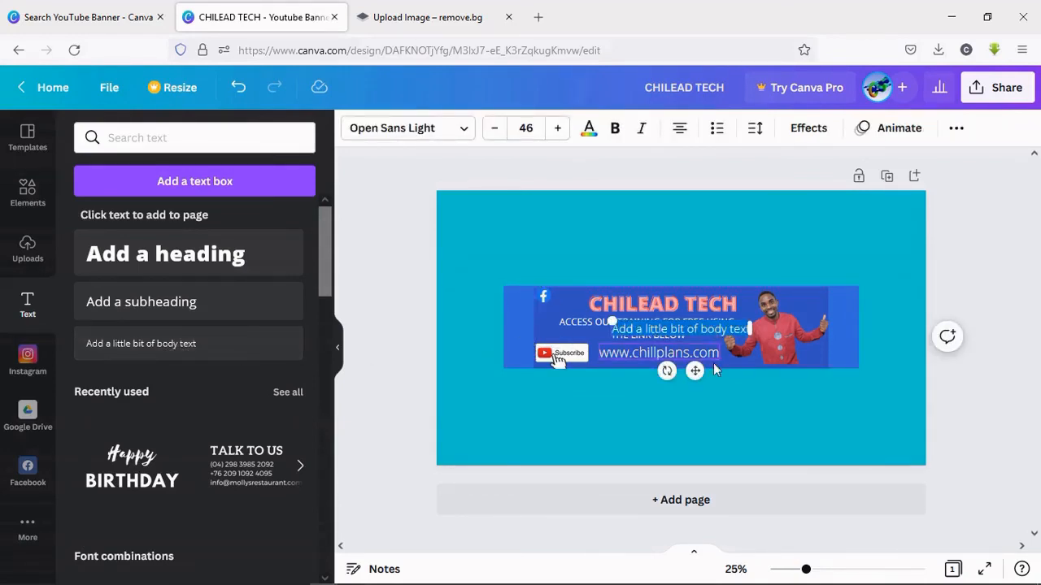
left_click_drag(694, 371, 561, 358)
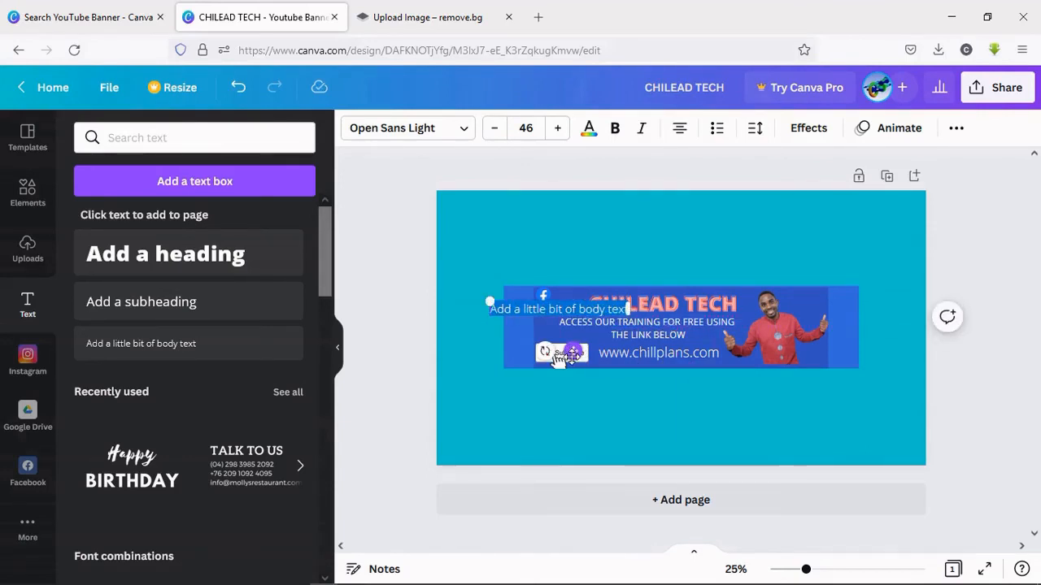
type("ch")
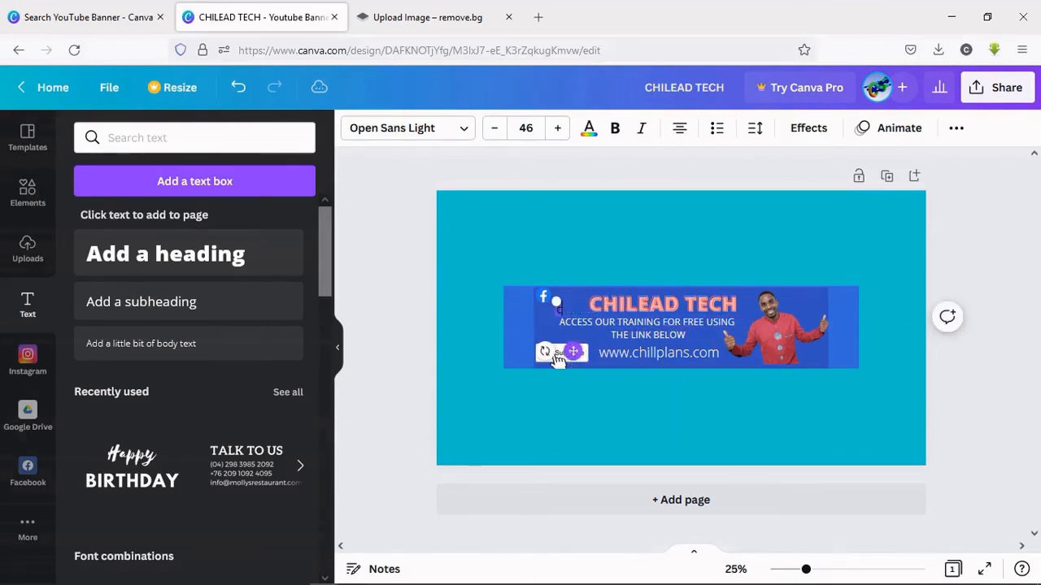
type("ilead")
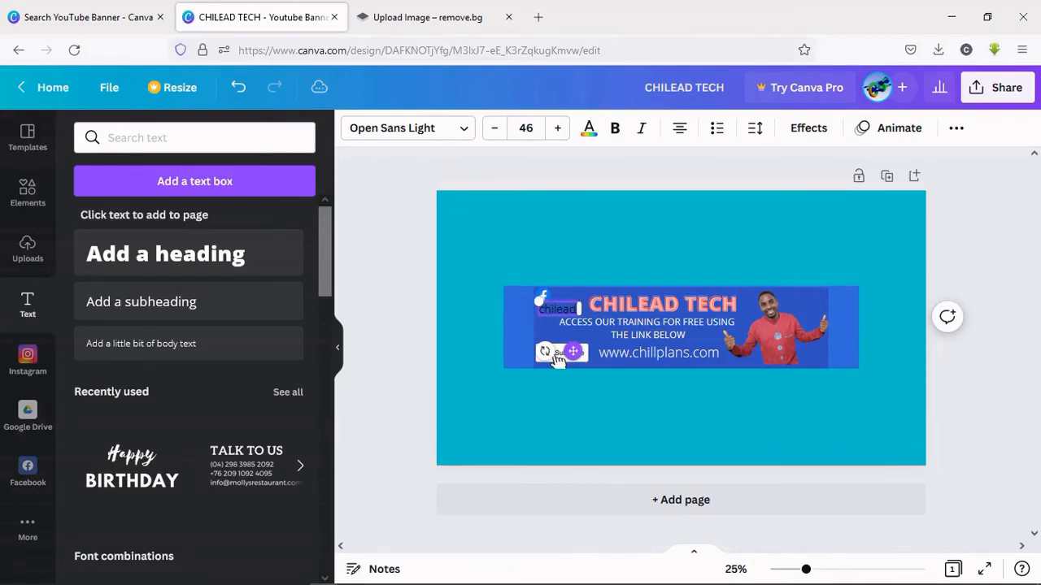
type(" gift")
type("it")
type("g")
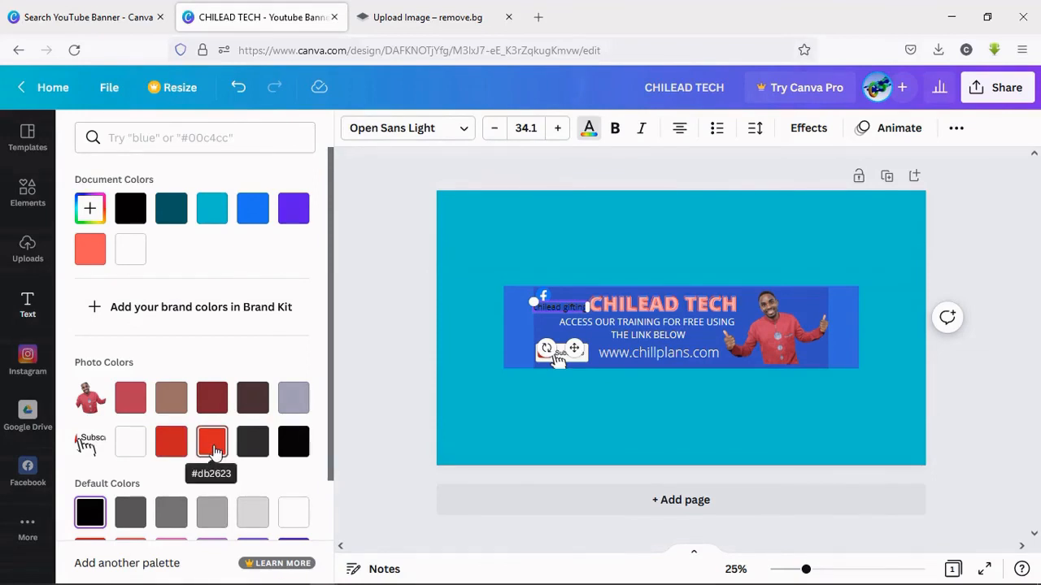
Step: Set the "chilead gifting" caption to font size 34.1, make it white and deselect it
left_click(294, 514)
left_click(516, 413)
left_click(27, 308)
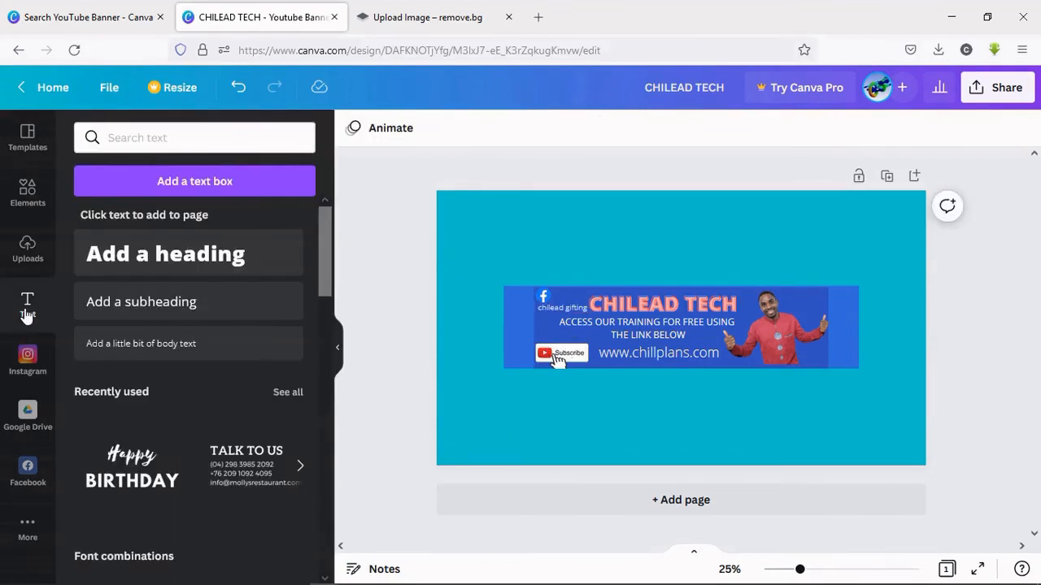
Step: Add a heading to the banner and replace its text with "we build"
left_click(210, 316)
type("we")
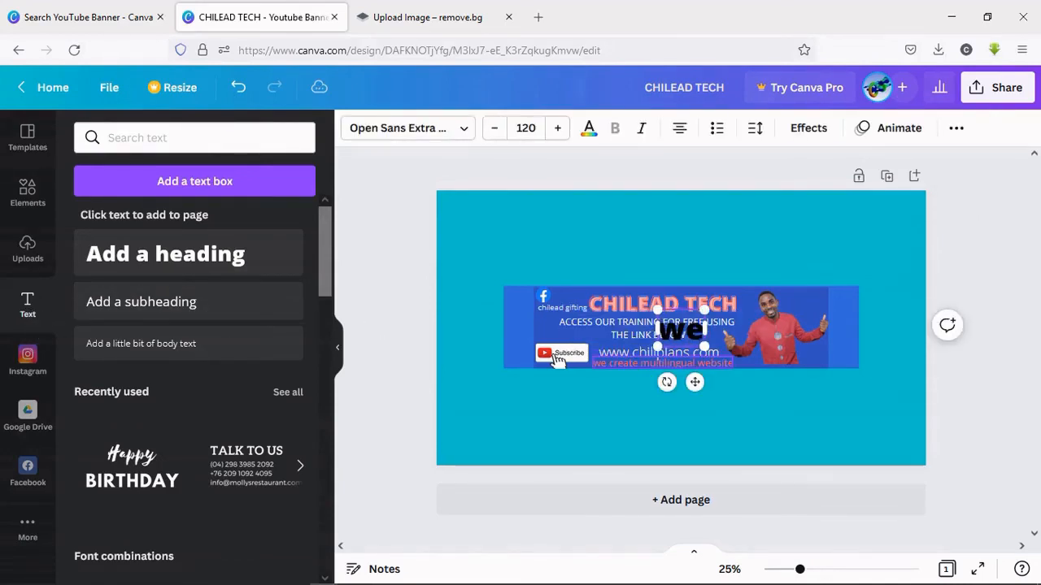
type(" b")
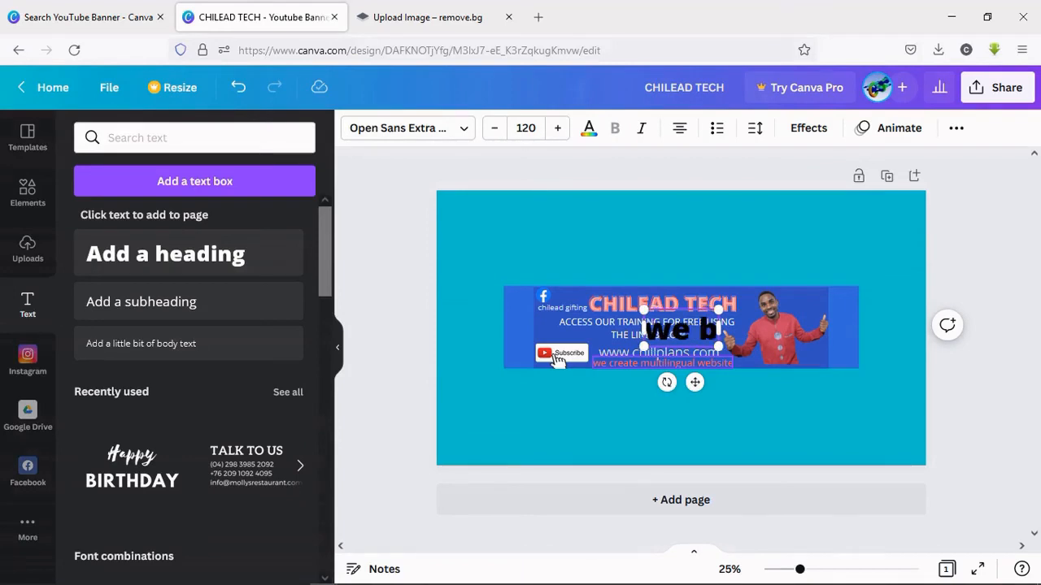
type("uild")
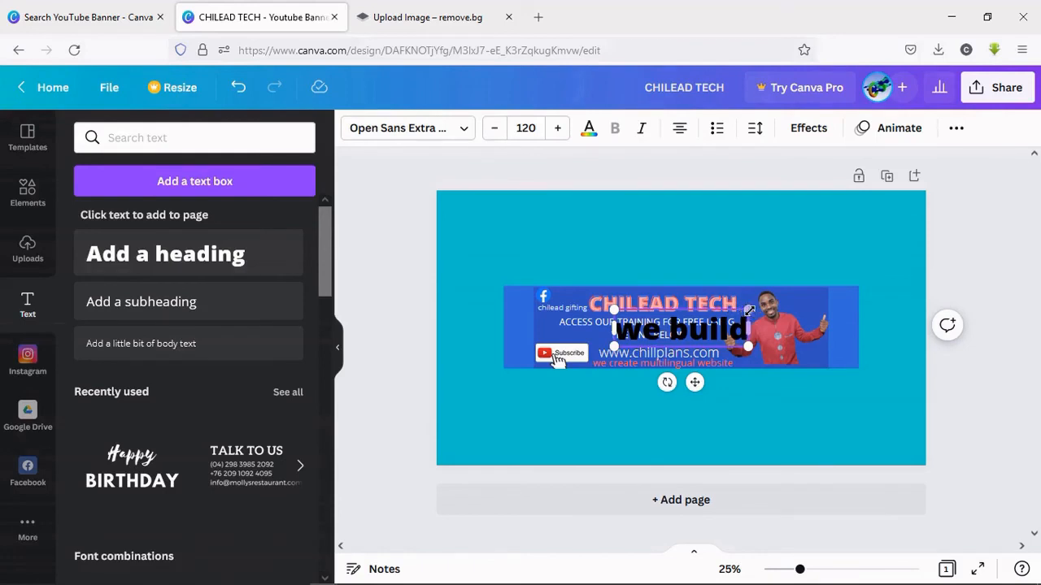
Step: Shrink the "we build" heading to font size 47.8, place it just left of the outer blue rectangle and color it coral red
left_click_drag(744, 312, 672, 331)
left_click_drag(658, 382, 490, 344)
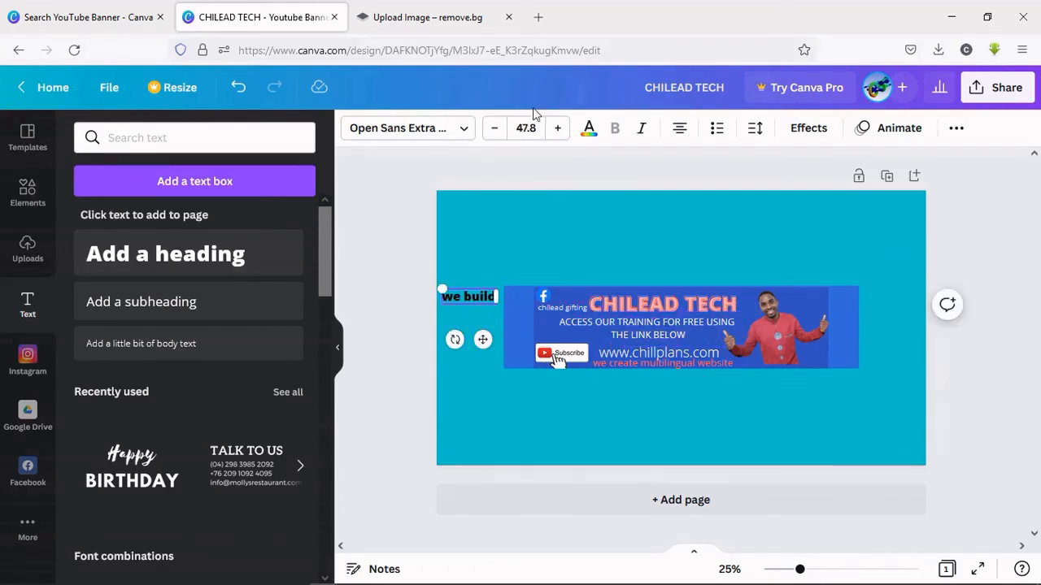
left_click(589, 130)
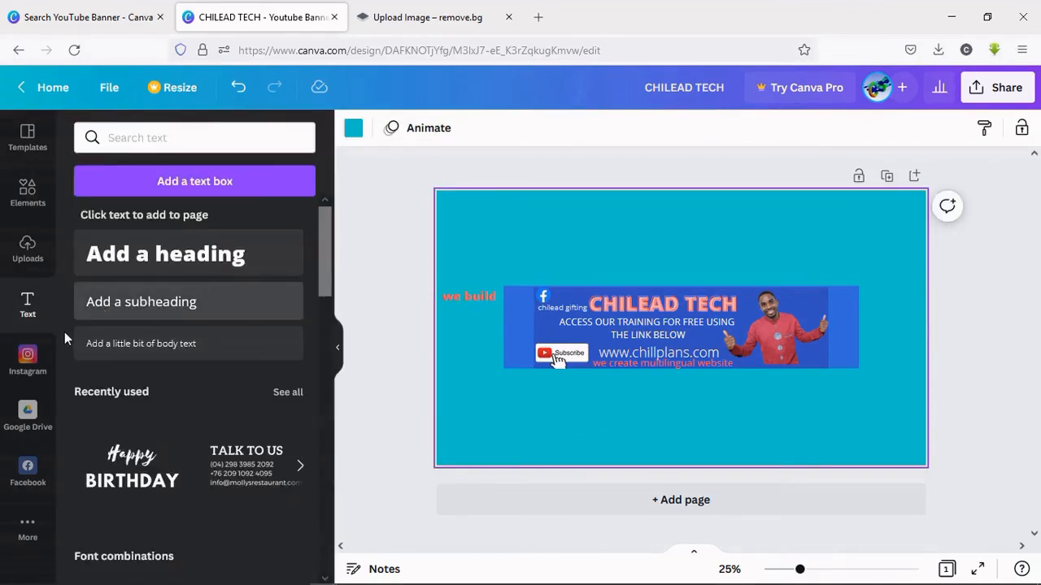
Step: Add another heading to the banner and replace its text with "web apps"
left_click(193, 255)
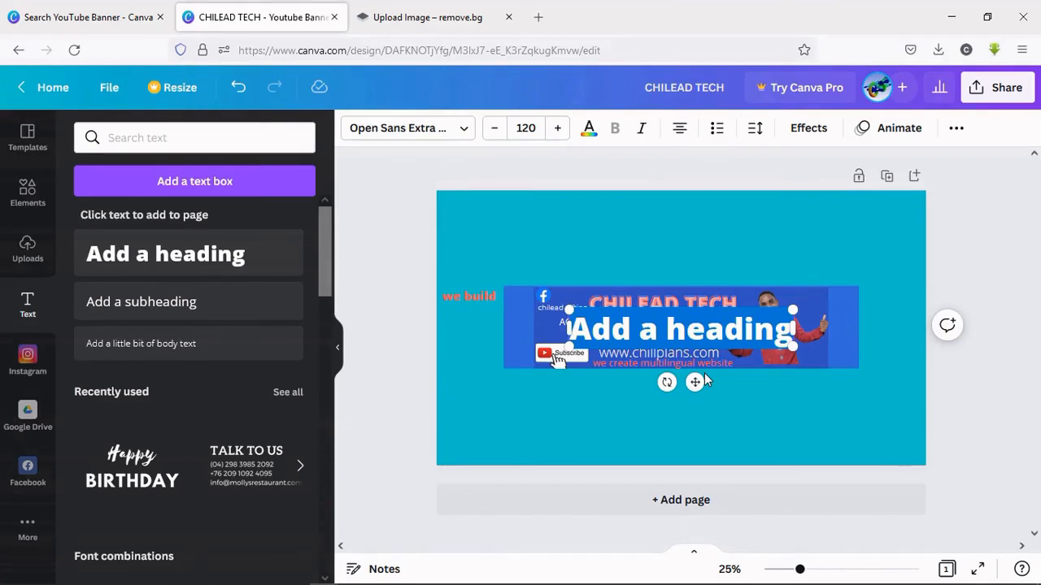
type("we")
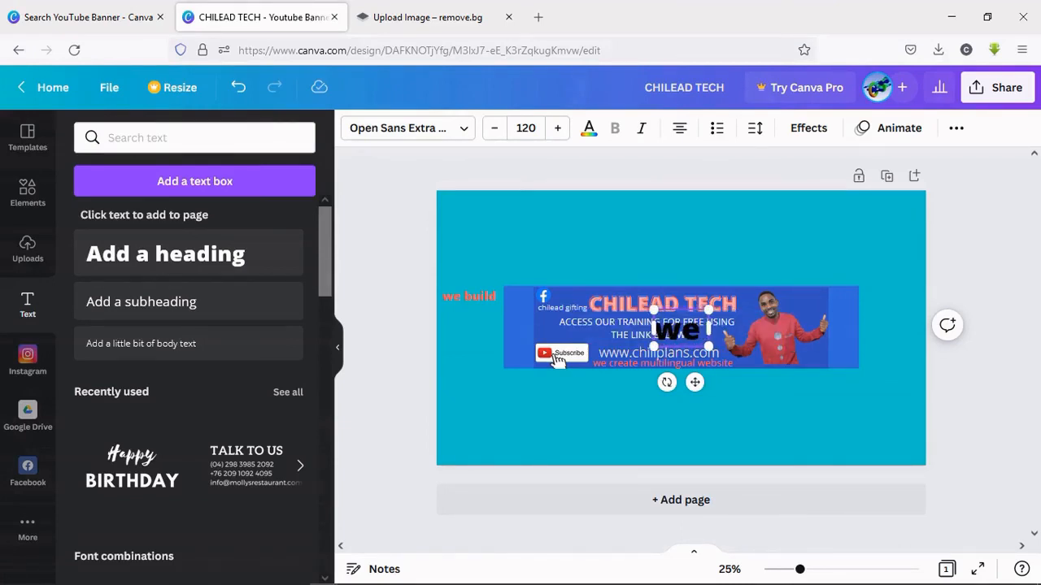
type(" app")
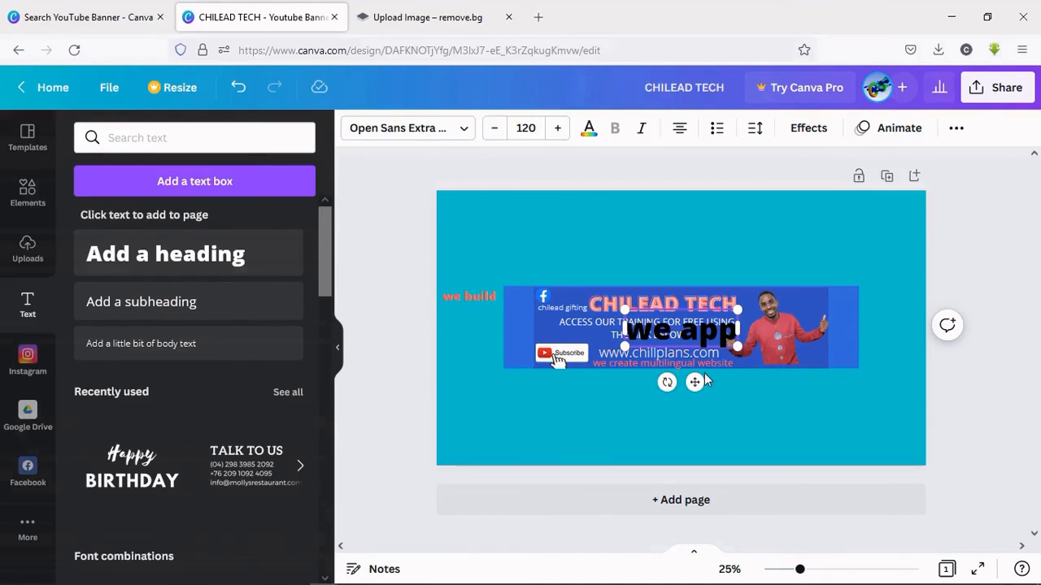
type("s")
key("BackSpace")
key("BackSpace")
key("BackSpace")
key("BackSpace")
key("BackSpace")
key("BackSpace")
key("BackSpace")
type("we")
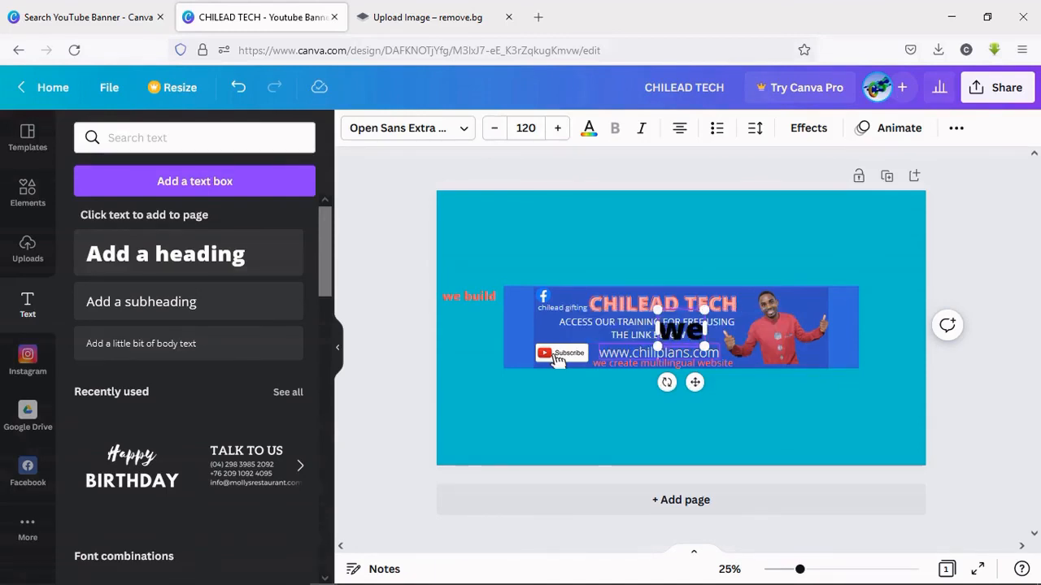
type("b ")
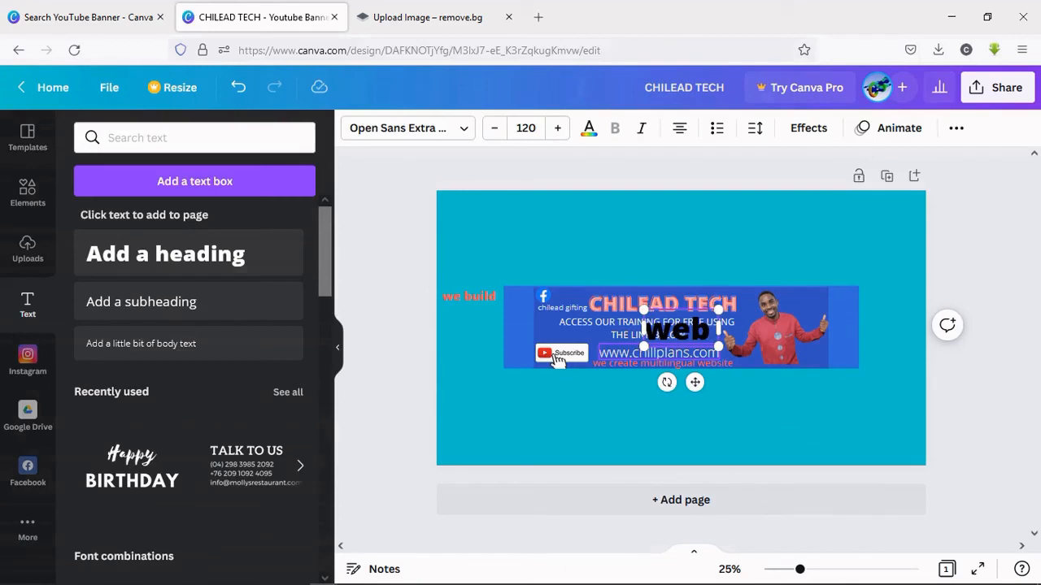
type("apps")
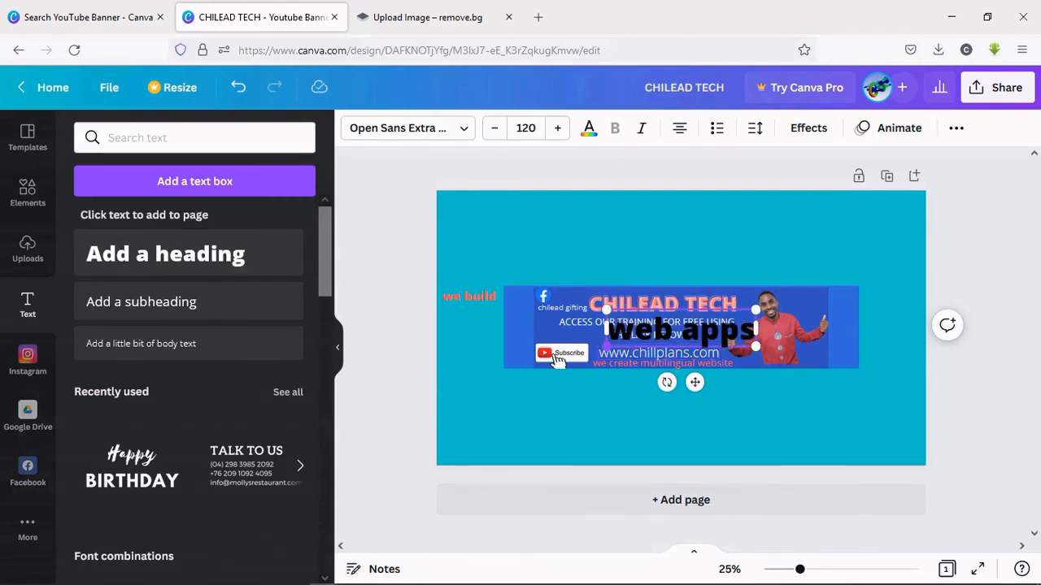
Step: Shrink the "web apps" heading to font size 44.7, place it directly below "we build", color it coral red and deselect it
left_click_drag(510, 367, 490, 360)
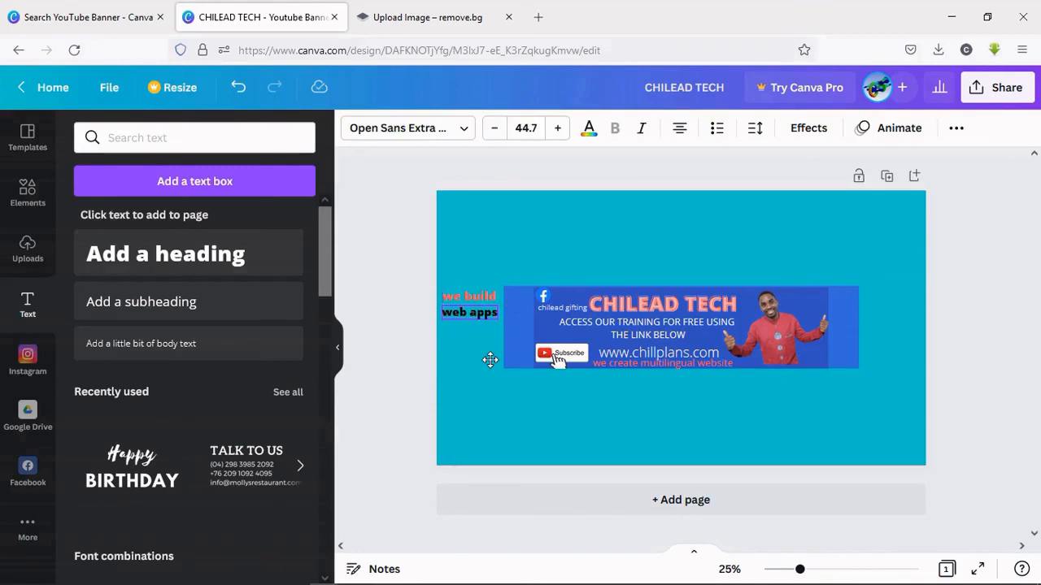
left_click(587, 130)
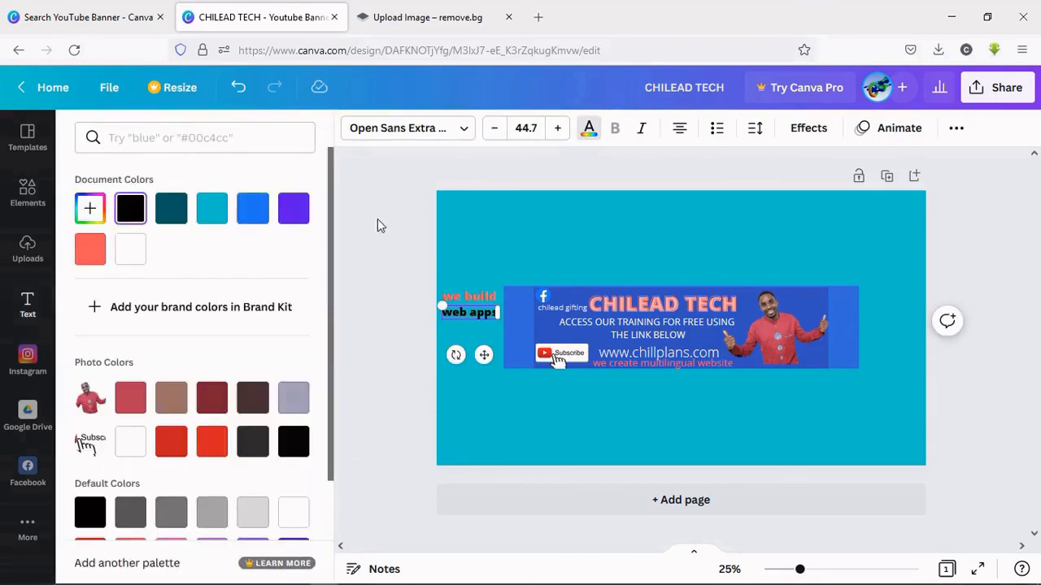
left_click(91, 251)
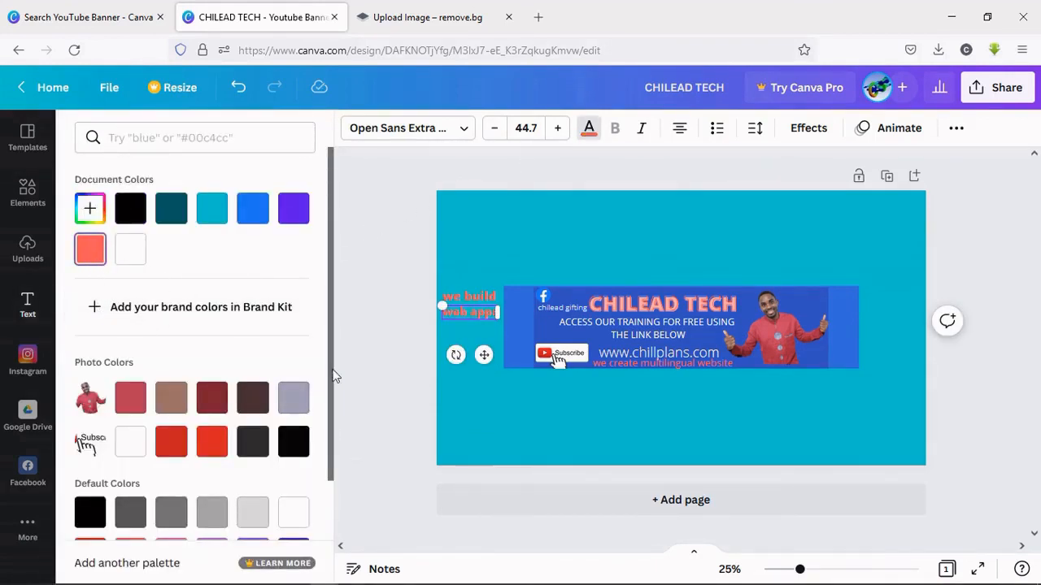
left_click(496, 447)
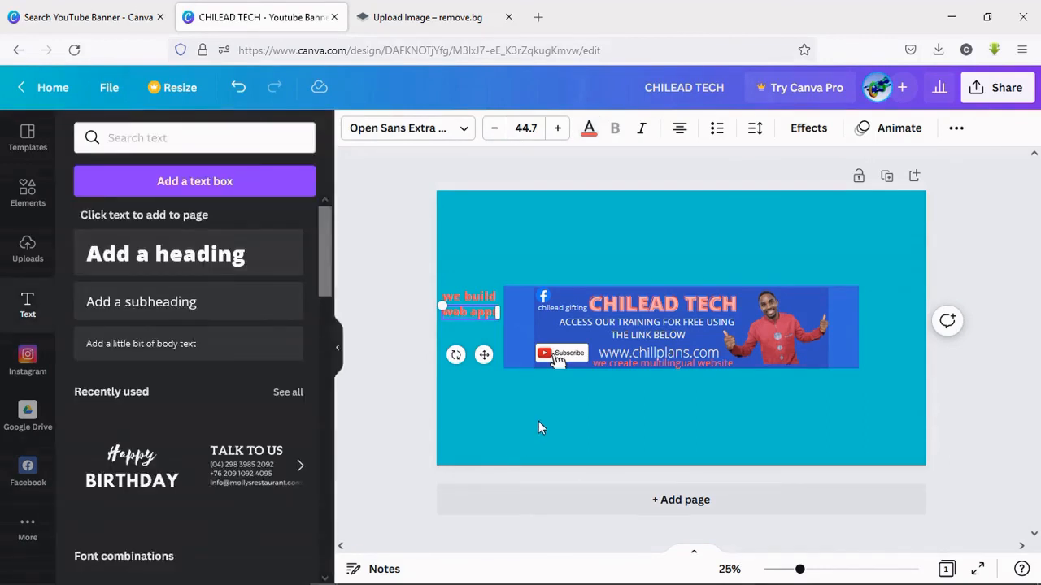
left_click(500, 340)
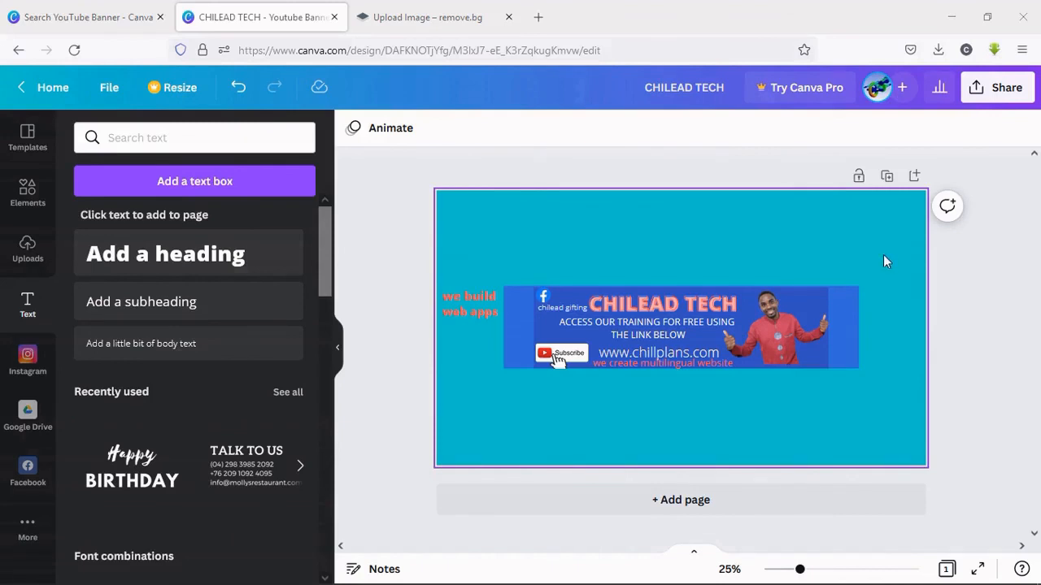
Step: Download the CHILEAD TECH banner as a PNG at 2560 × 1440 px
left_click(997, 91)
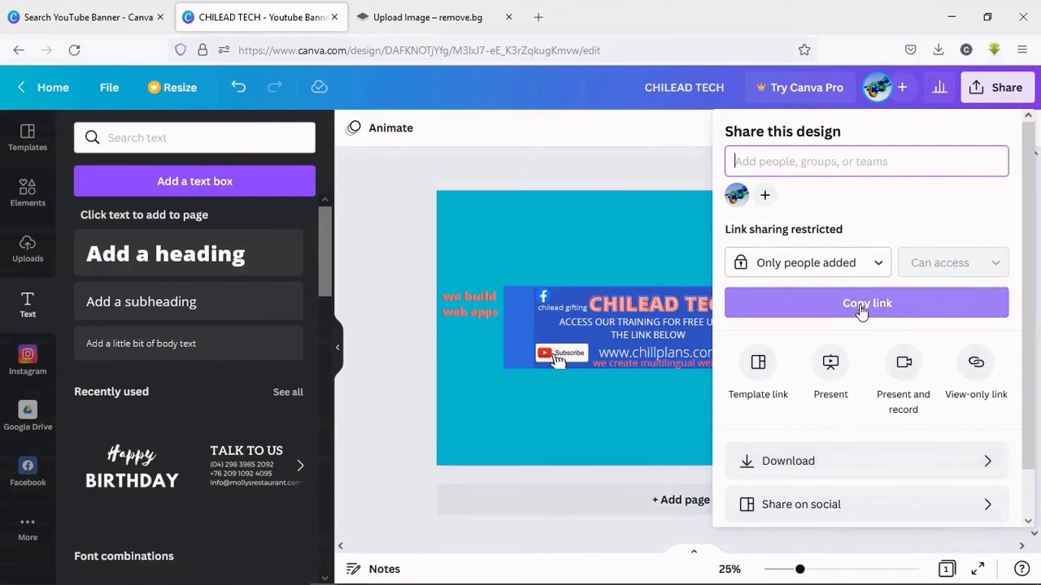
left_click(832, 461)
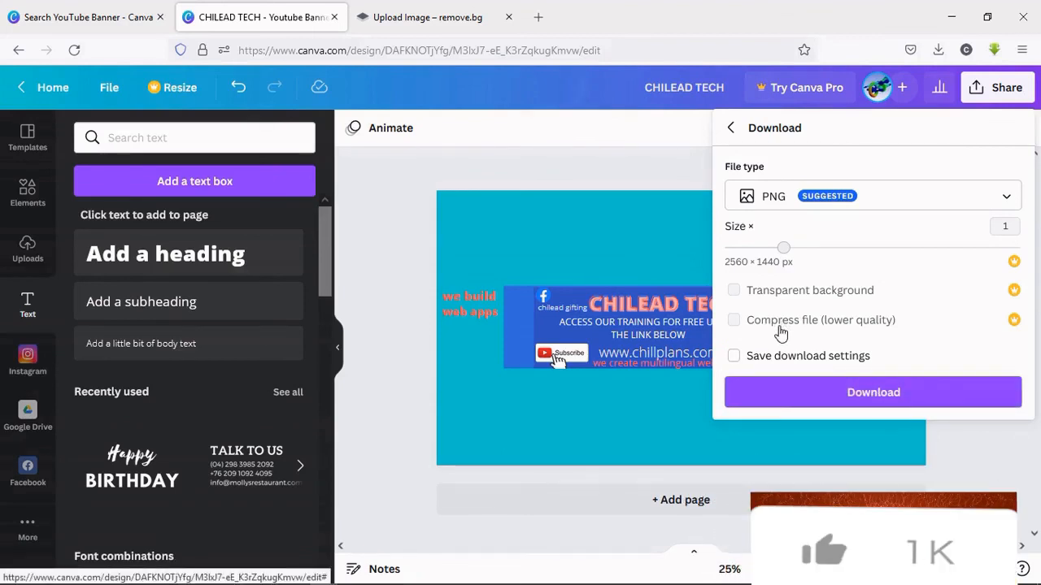
left_click(854, 393)
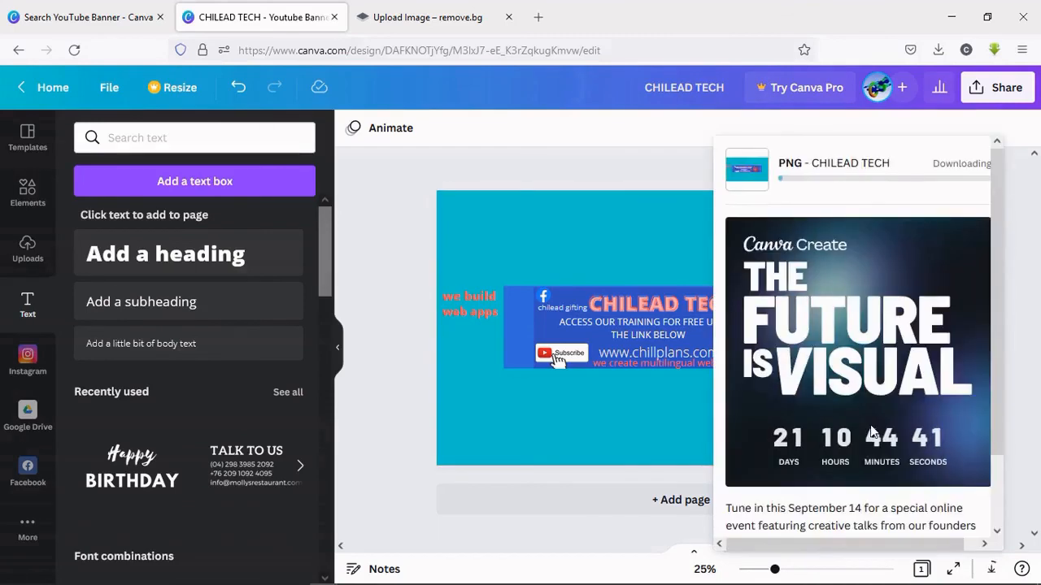